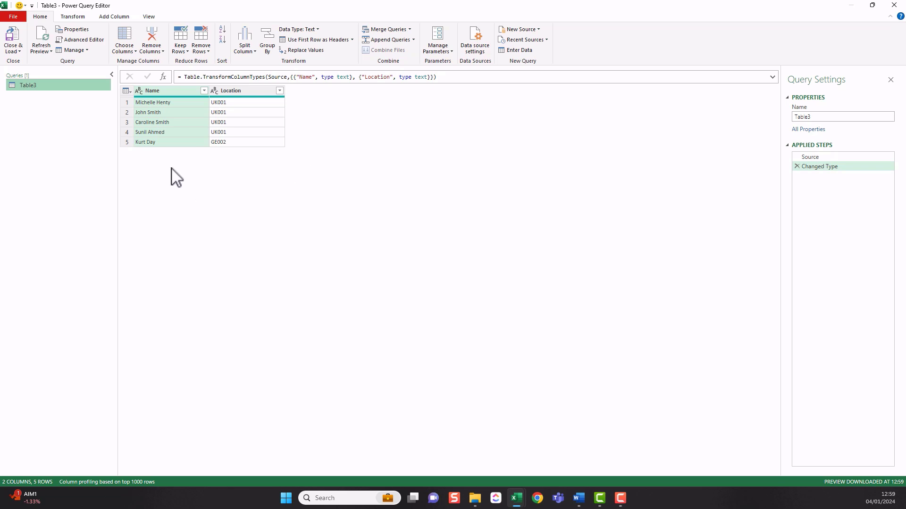
{"action": "left_click", "coordinate": [65, 18]}
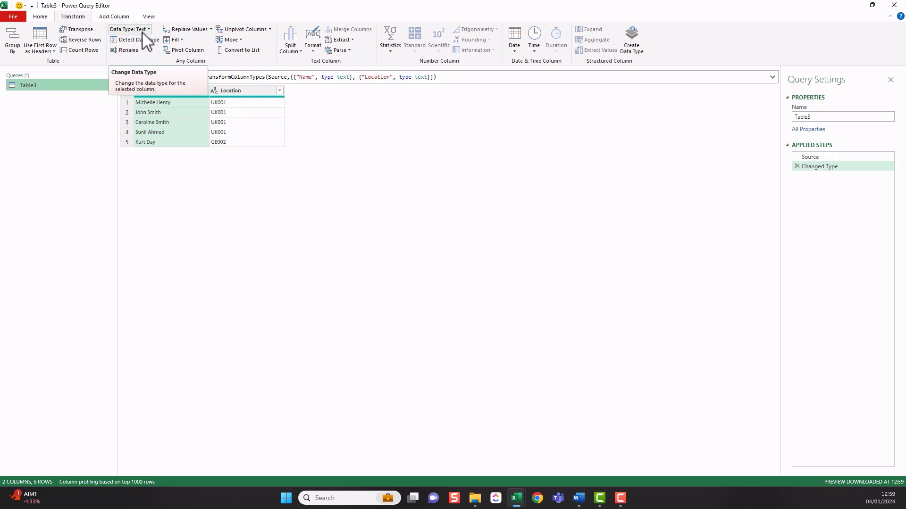
{"action": "left_click", "coordinate": [319, 57]}
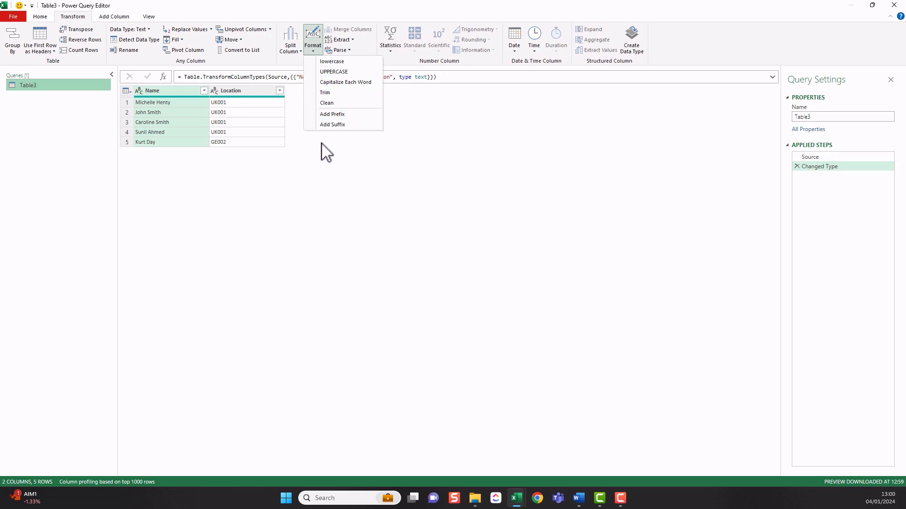
{"action": "left_click", "coordinate": [300, 126]}
{"action": "left_click", "coordinate": [290, 45]}
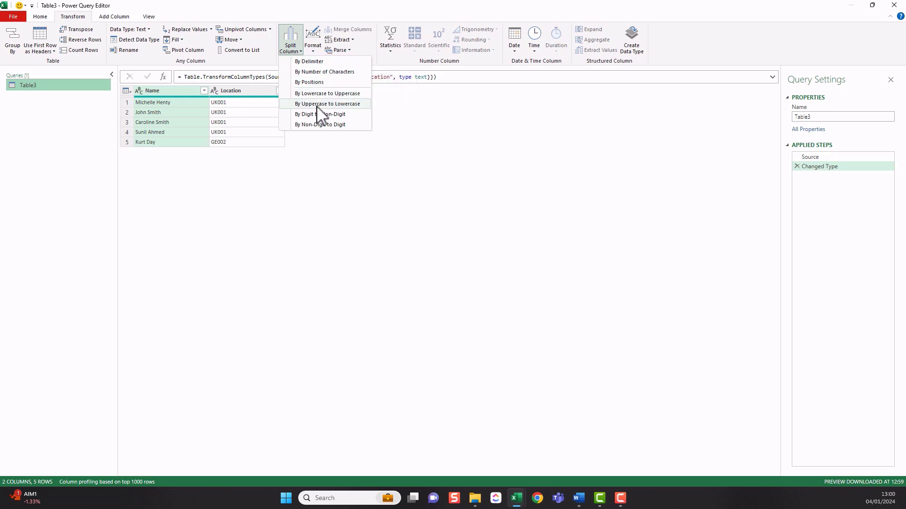
{"action": "left_click", "coordinate": [309, 155]}
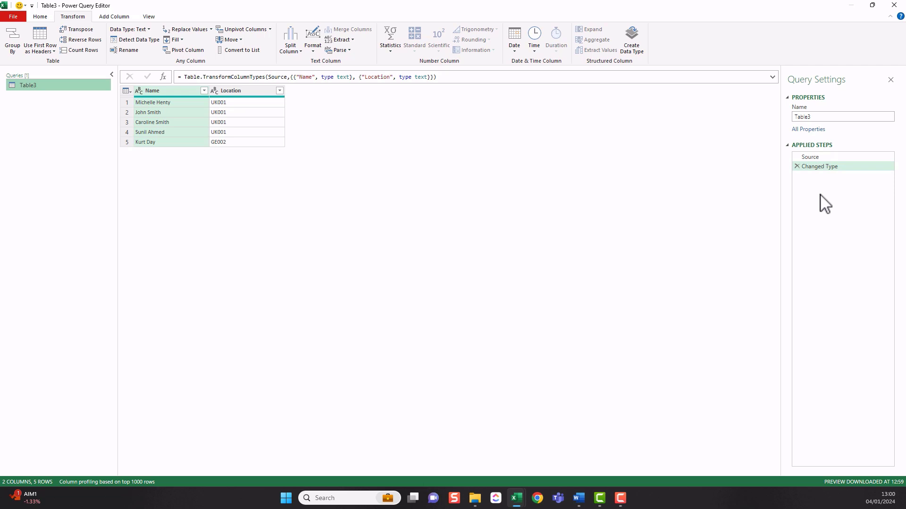
Compare the table preview and column data types at the Source and Changed Type steps of the query
{"action": "left_click", "coordinate": [822, 157]}
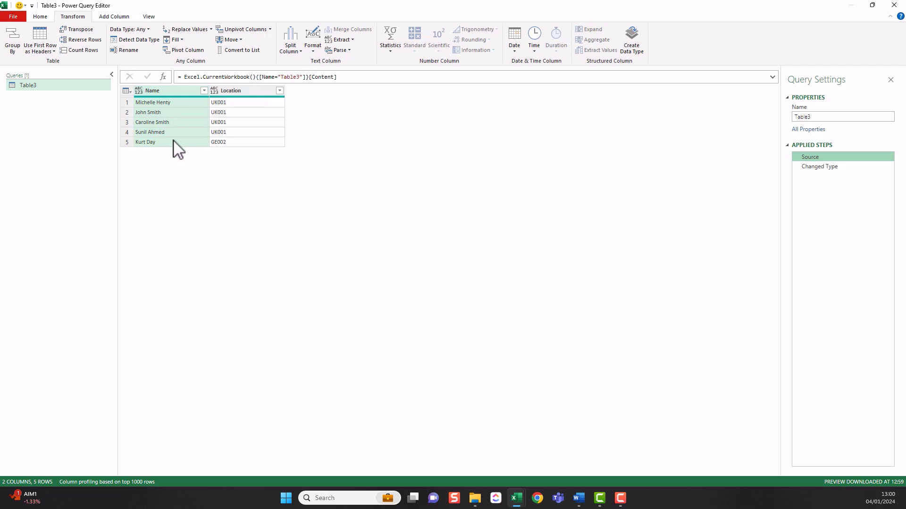
{"action": "left_click", "coordinate": [817, 167]}
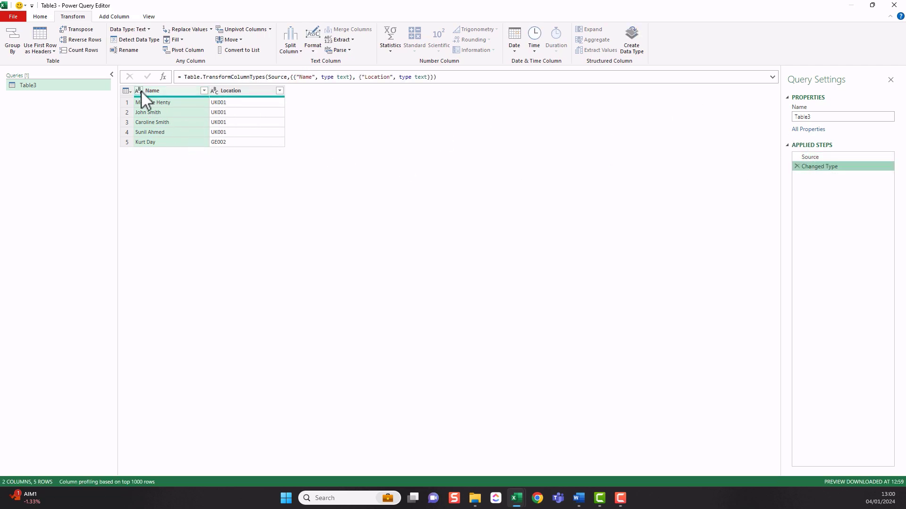
{"action": "left_click", "coordinate": [810, 157]}
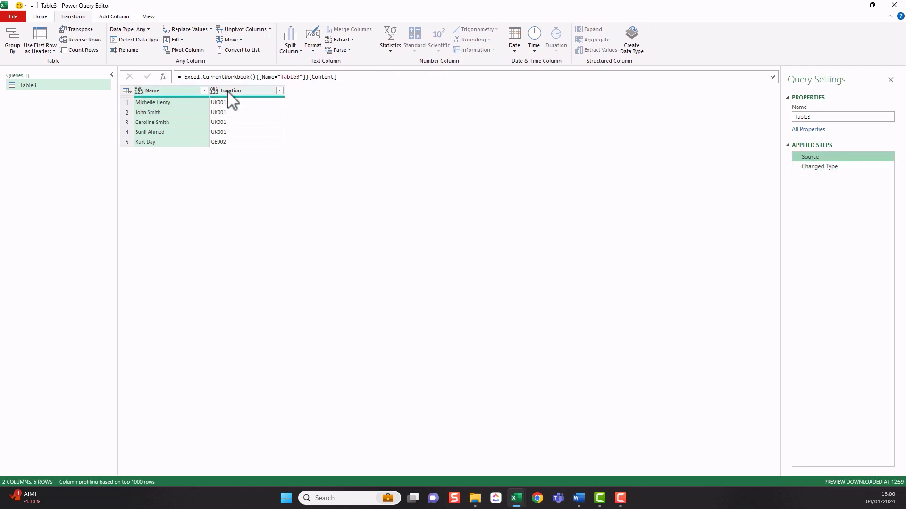
{"action": "left_click", "coordinate": [824, 166]}
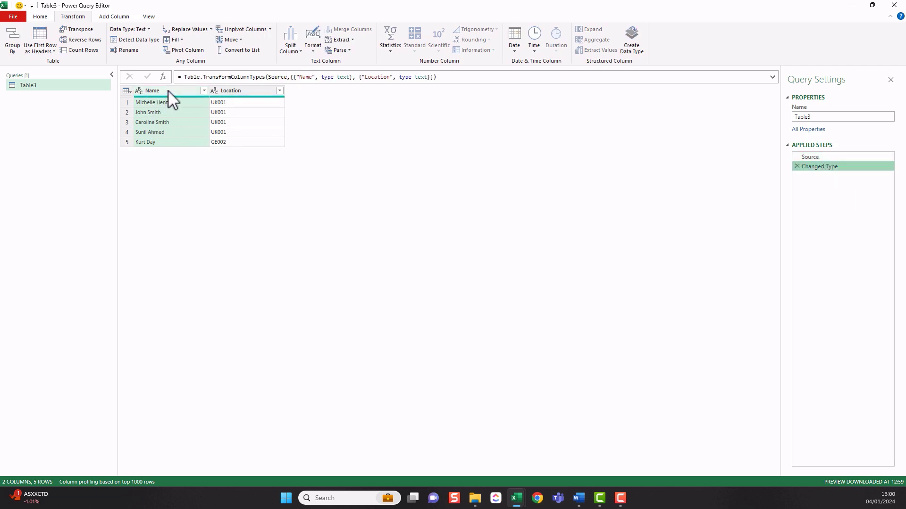
Convert the Name column to uppercase and split it by the space delimiter at each occurrence
{"action": "left_click", "coordinate": [314, 51]}
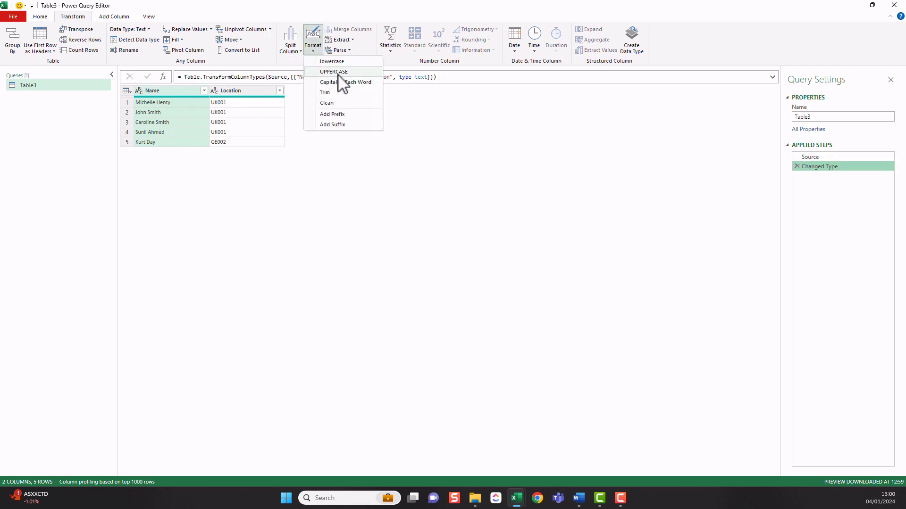
{"action": "left_click", "coordinate": [337, 72]}
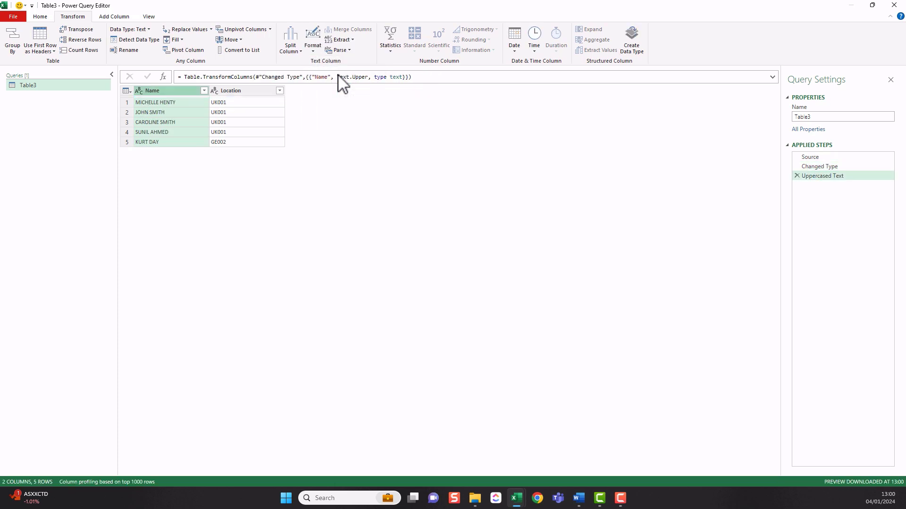
{"action": "left_click", "coordinate": [299, 50]}
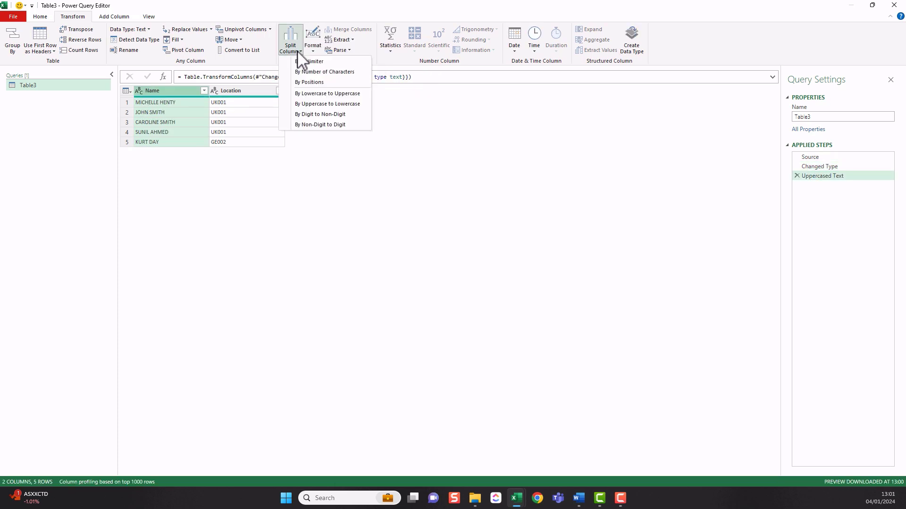
{"action": "left_click", "coordinate": [302, 61]}
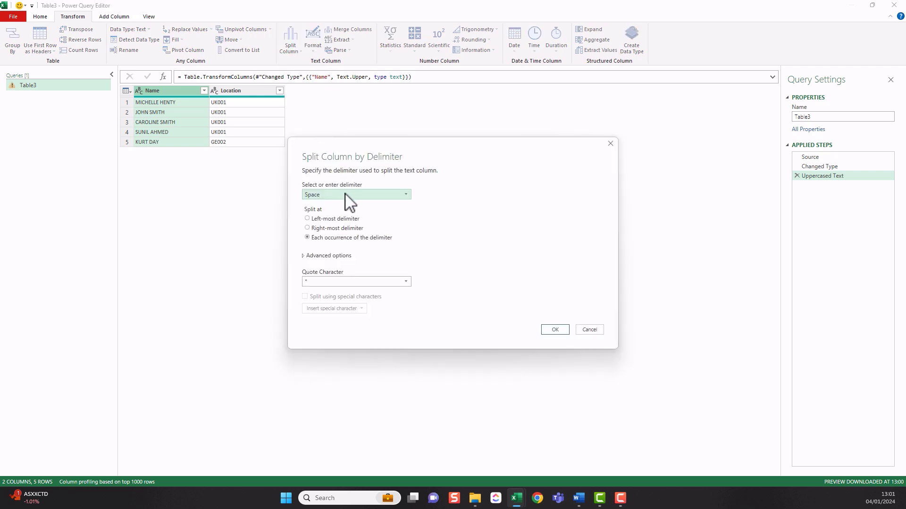
{"action": "left_click", "coordinate": [407, 195]}
{"action": "left_click", "coordinate": [407, 195]}
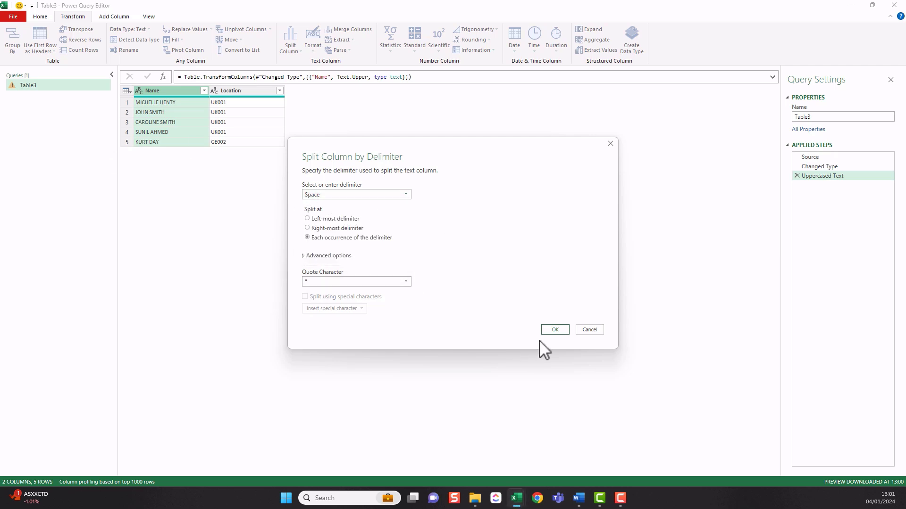
{"action": "left_click", "coordinate": [552, 330]}
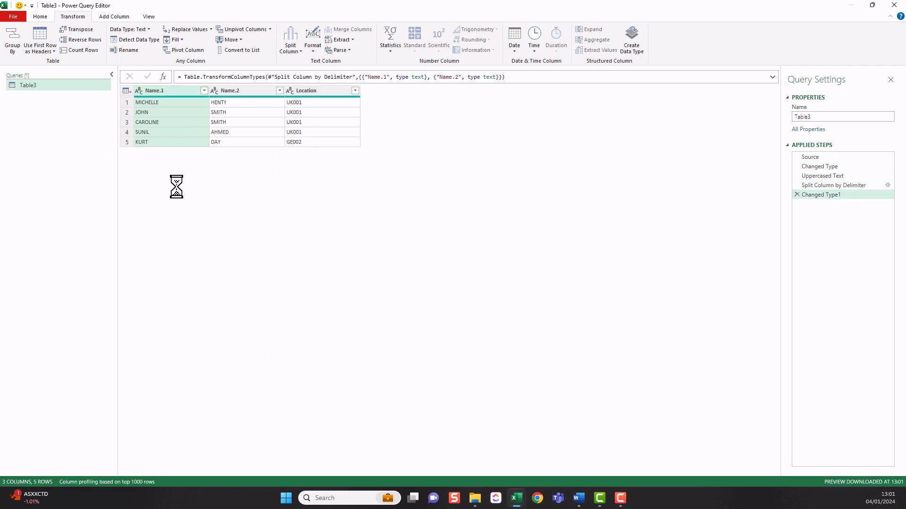
Replace the value UK with GB in the Location column
{"action": "left_click", "coordinate": [306, 90]}
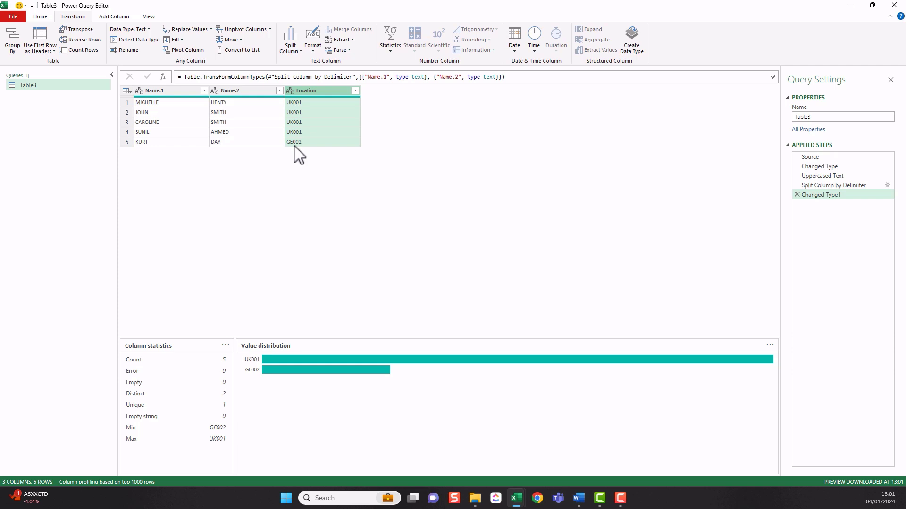
{"action": "left_click", "coordinate": [188, 30]}
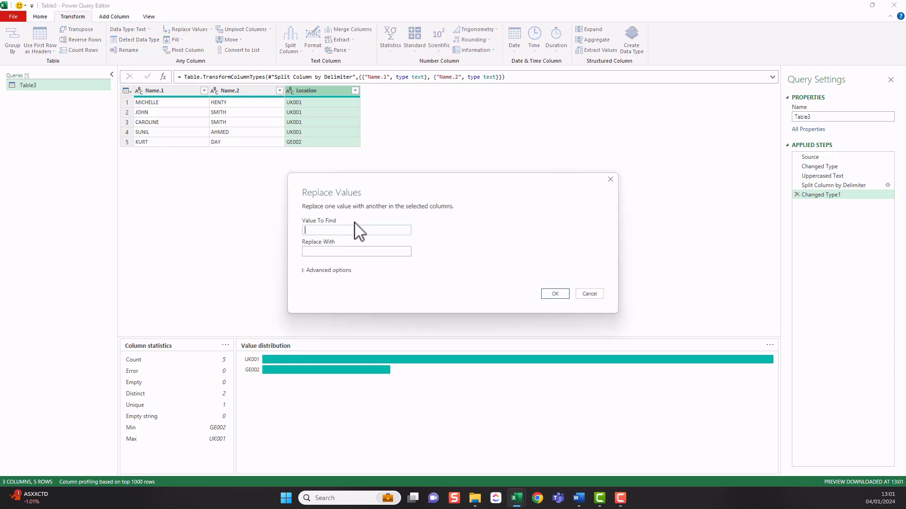
{"action": "type", "text": "UK"}
{"action": "left_click", "coordinate": [336, 251]}
{"action": "type", "text": "GB"}
{"action": "left_click", "coordinate": [554, 293]}
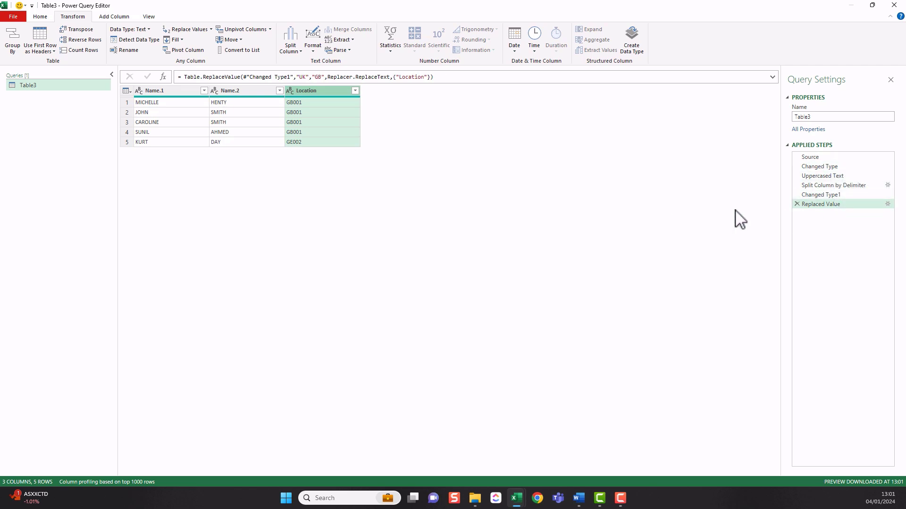
Replace the value GE with DE in the Location column
{"action": "left_click", "coordinate": [191, 30]}
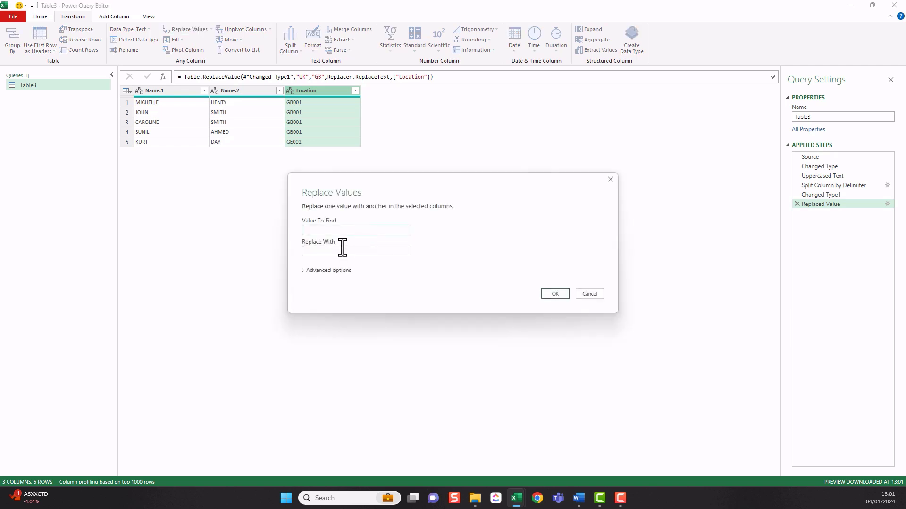
{"action": "type", "text": "GE"}
{"action": "left_click", "coordinate": [330, 251]}
{"action": "type", "text": "DE"}
{"action": "left_click", "coordinate": [555, 294]}
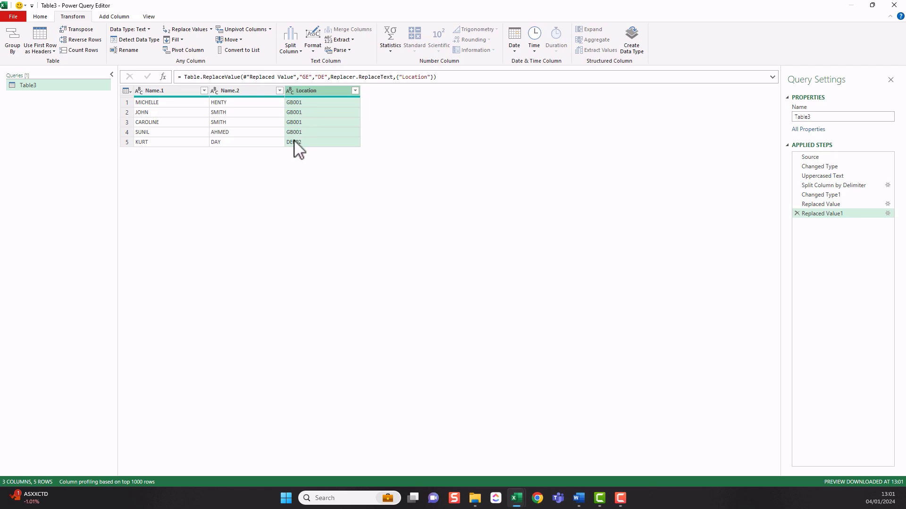
Rename the two split name columns as First Name and Surname
{"action": "left_click", "coordinate": [172, 96]}
{"action": "type", "text": "First Name"}
{"action": "key", "text": "Return"}
{"action": "double_click", "coordinate": [226, 91]}
{"action": "type", "text": "Surname"}
{"action": "key", "text": "Return"}
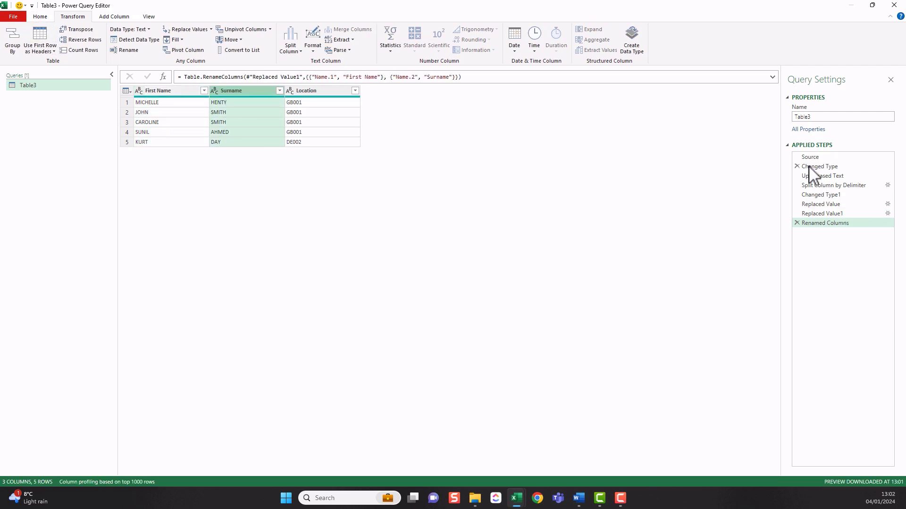
Review the applied steps from Changed Type onward and delete the Changed Type1 step from the query
{"action": "left_click", "coordinate": [820, 166]}
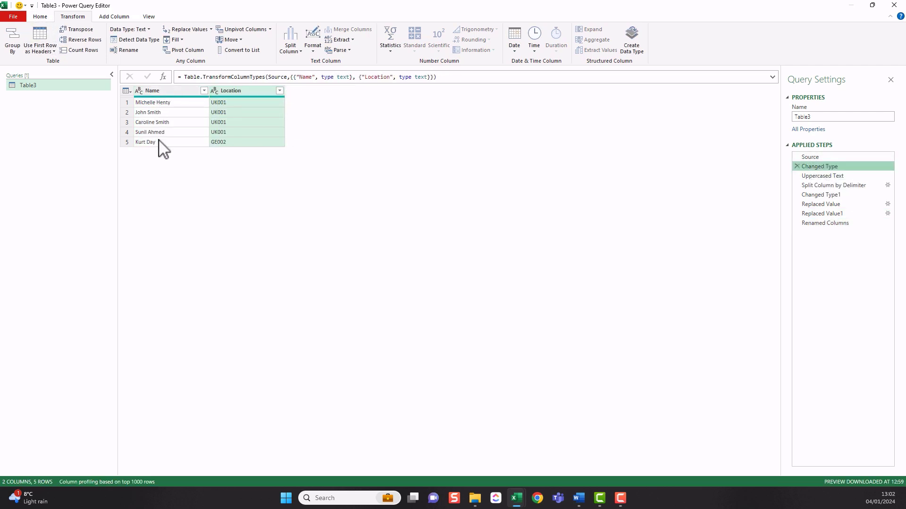
{"action": "left_click", "coordinate": [826, 177]}
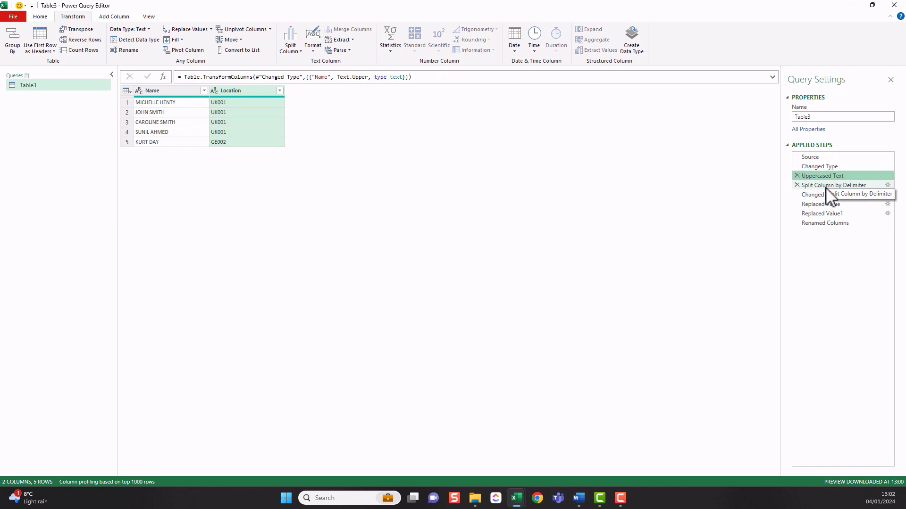
{"action": "left_click", "coordinate": [827, 187]}
{"action": "left_click", "coordinate": [816, 196]}
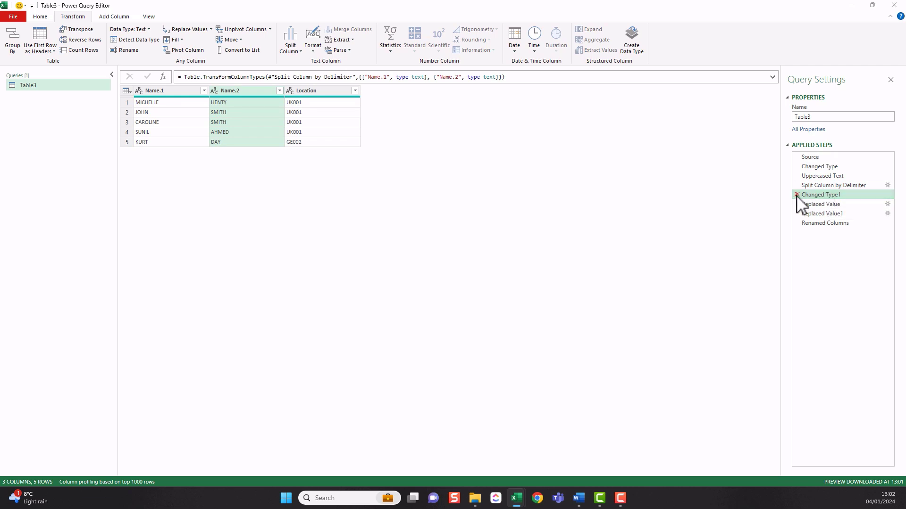
{"action": "left_click", "coordinate": [796, 195]}
{"action": "left_click_drag", "start_coordinate": [802, 211], "coordinate": [823, 205]}
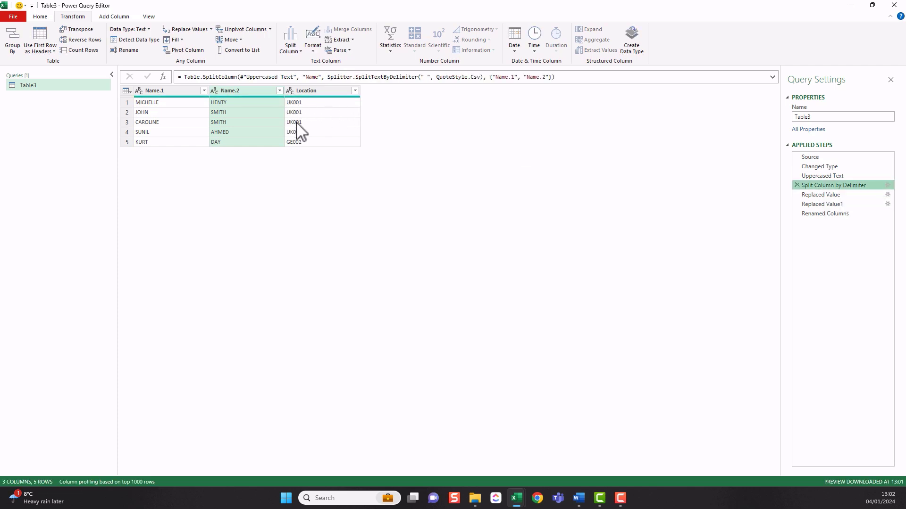
Review the remaining applied steps through Renamed Columns, and close and load the query into the workbook
{"action": "left_click", "coordinate": [832, 195]}
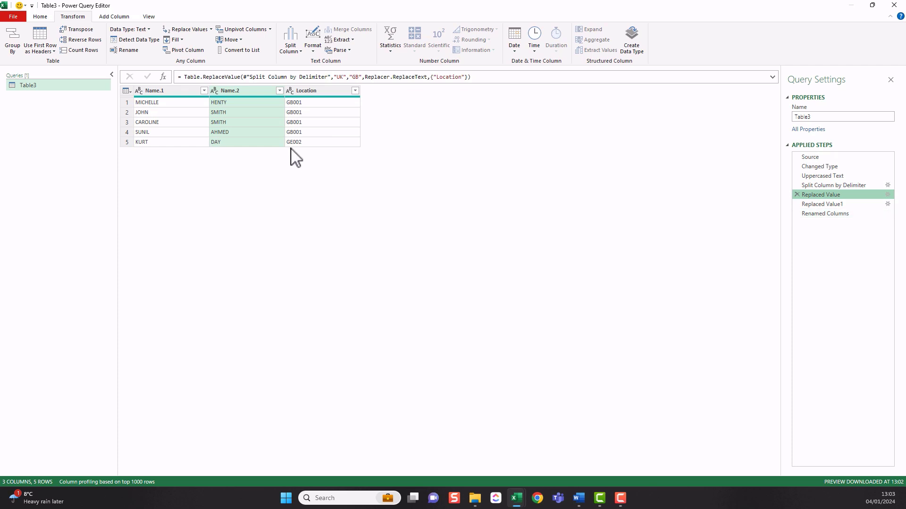
{"action": "left_click", "coordinate": [819, 205]}
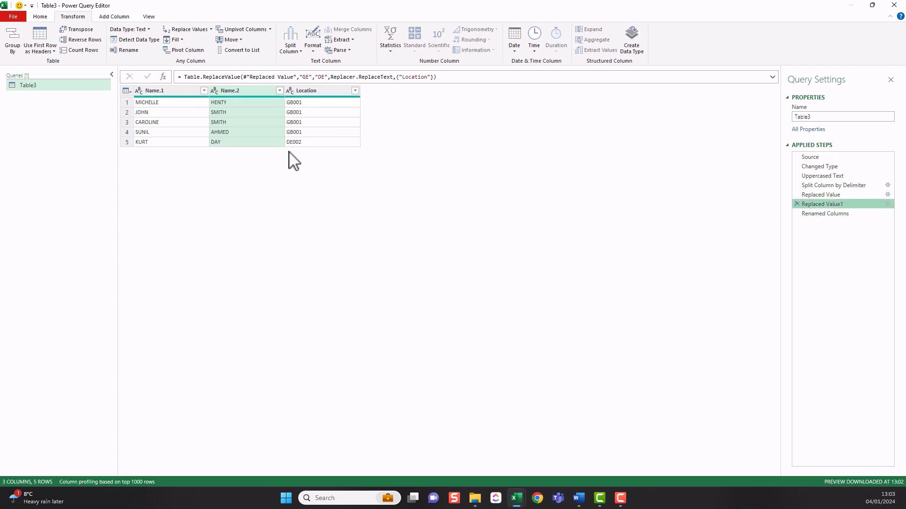
{"action": "left_click", "coordinate": [837, 216]}
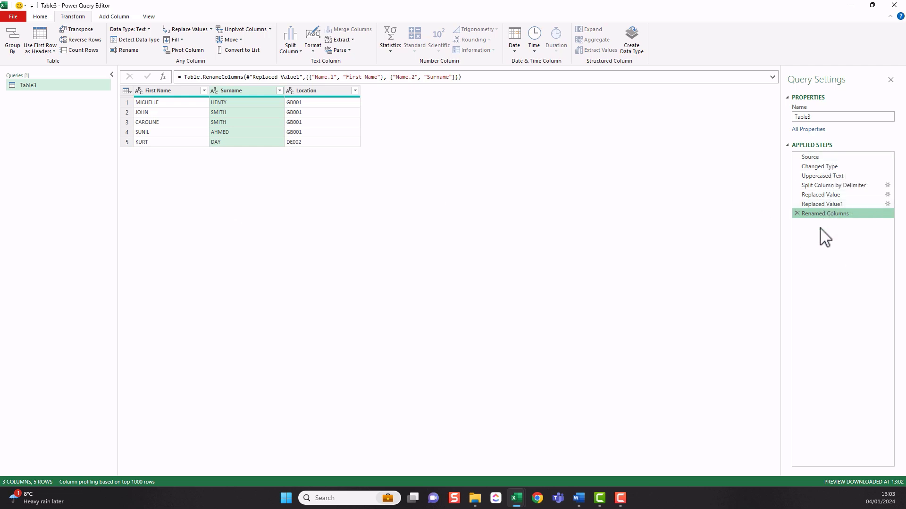
{"action": "left_click", "coordinate": [44, 17]}
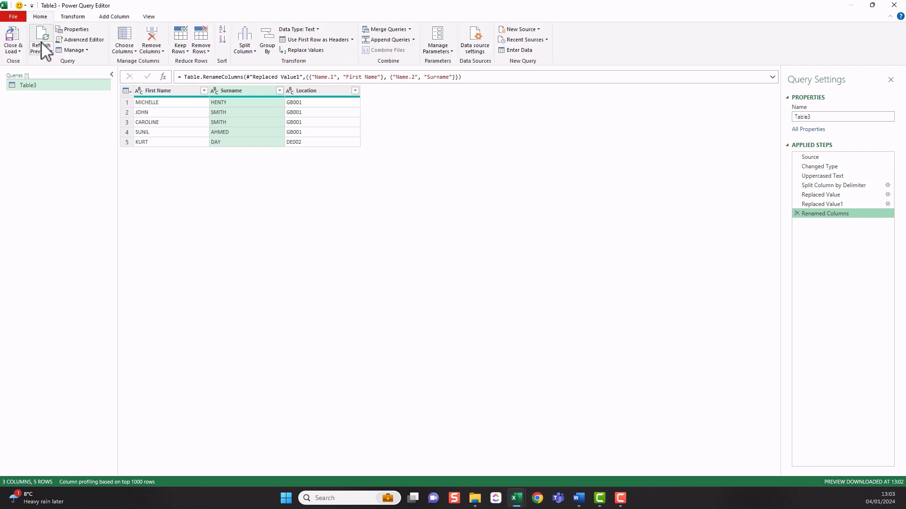
{"action": "left_click", "coordinate": [17, 34]}
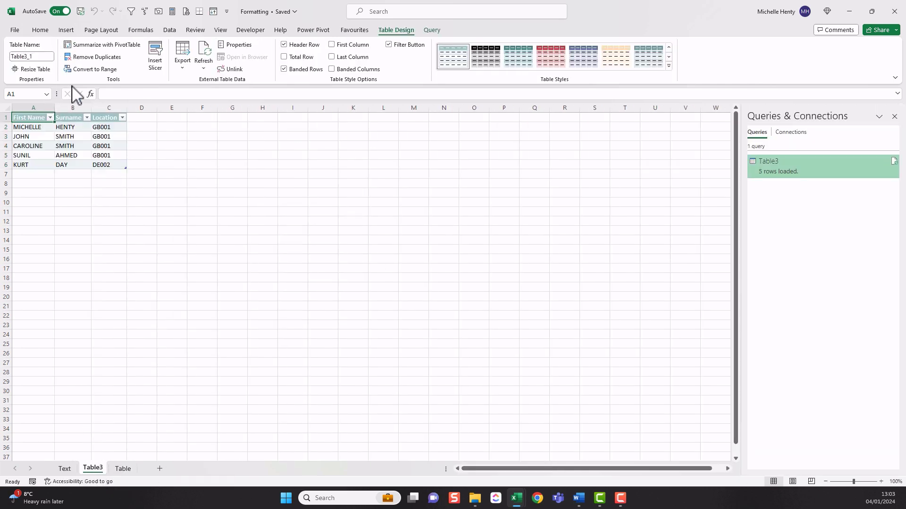
Apply a plain table style without header fill or row shading to the loaded query table
{"action": "left_click", "coordinate": [669, 65]}
{"action": "left_click", "coordinate": [358, 96]}
{"action": "left_click", "coordinate": [74, 154]}
Check the First Name and Surname headers, the first names and the Location codes in the loaded table
{"action": "left_click", "coordinate": [33, 117]}
{"action": "left_click", "coordinate": [66, 118]}
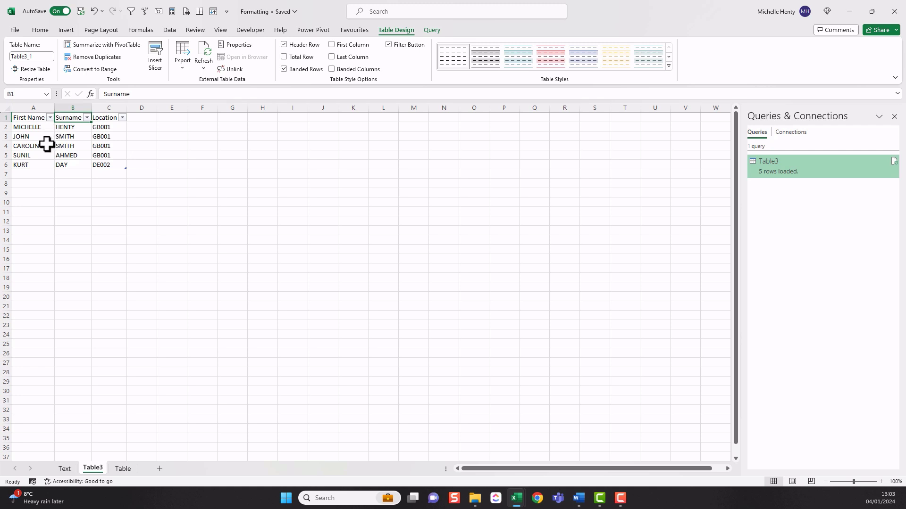
{"action": "left_click_drag", "start_coordinate": [41, 129], "coordinate": [41, 165]}
{"action": "left_click_drag", "start_coordinate": [111, 131], "coordinate": [115, 158]}
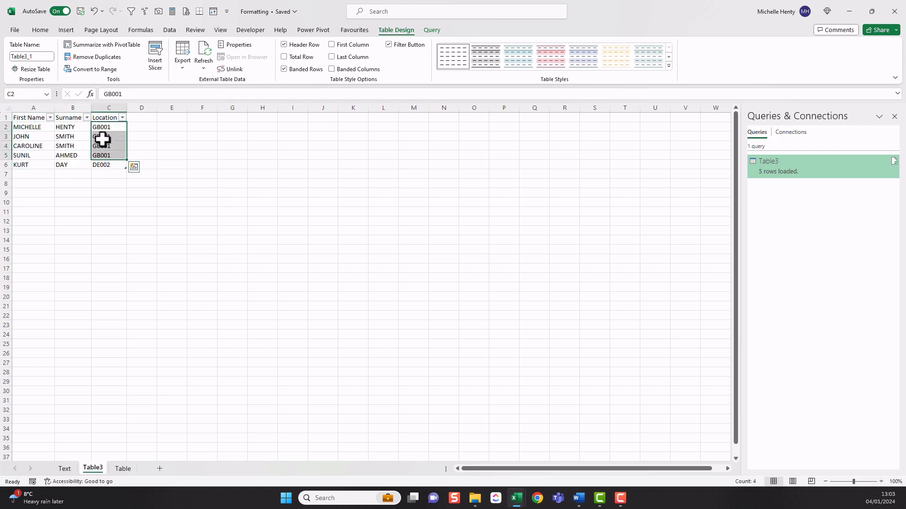
{"action": "left_click", "coordinate": [105, 165]}
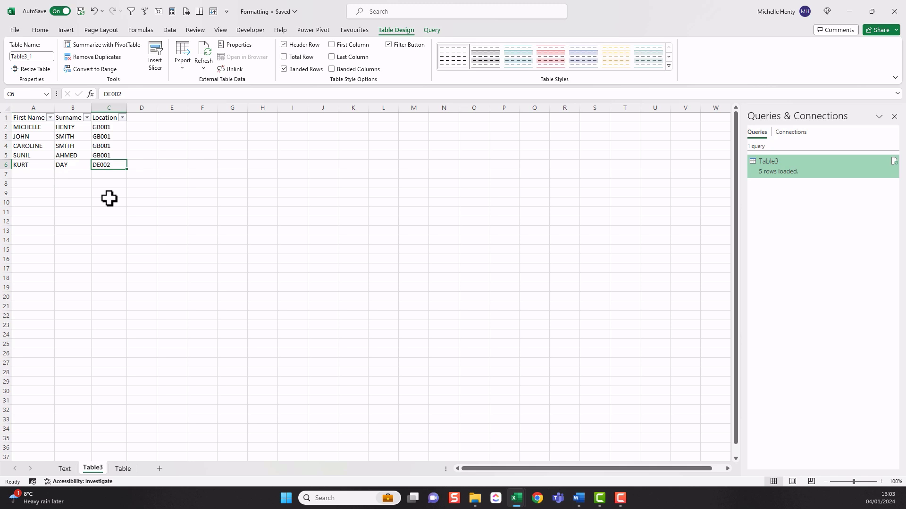
Copy the extra names and locations in I2:J6 of the Table sheet and paste them directly below the source table at A7
{"action": "left_click", "coordinate": [122, 470]}
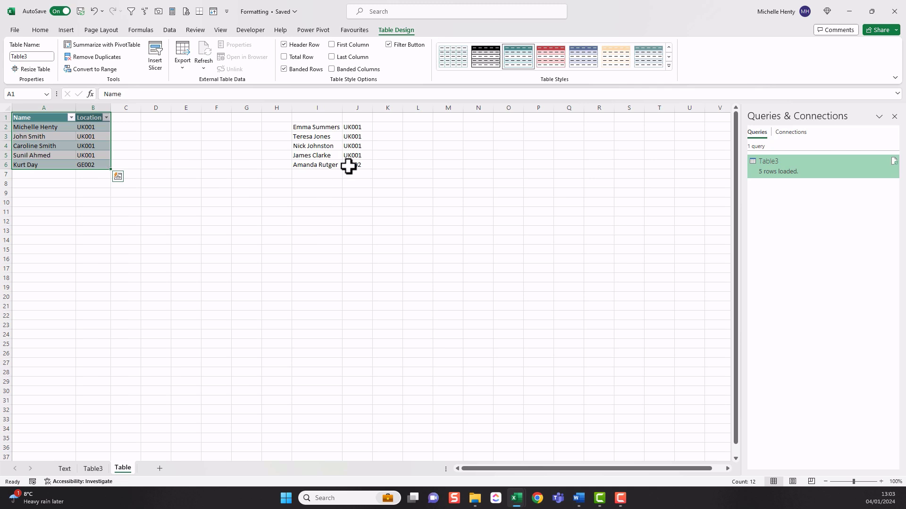
{"action": "left_click_drag", "start_coordinate": [323, 127], "coordinate": [359, 164]}
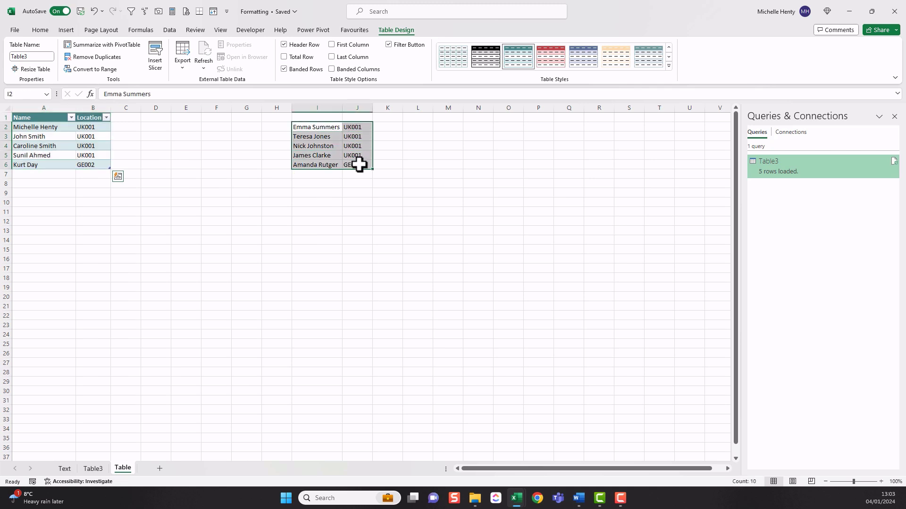
{"action": "key", "text": "ctrl+c"}
{"action": "left_click", "coordinate": [38, 178]}
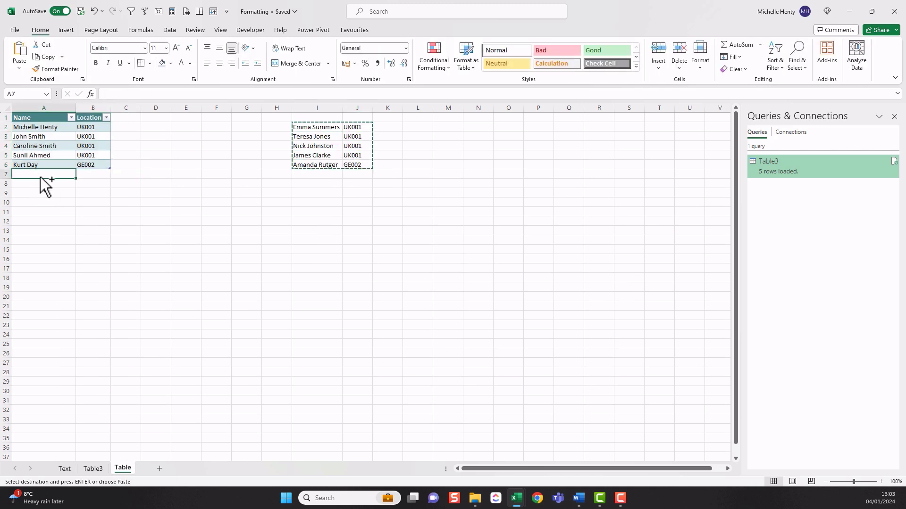
{"action": "key", "text": "ctrl+v"}
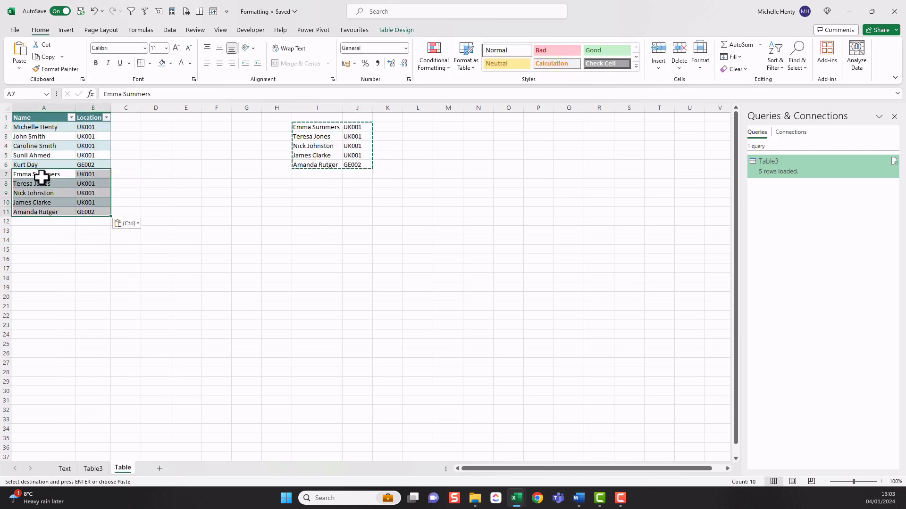
{"action": "left_click", "coordinate": [148, 173]}
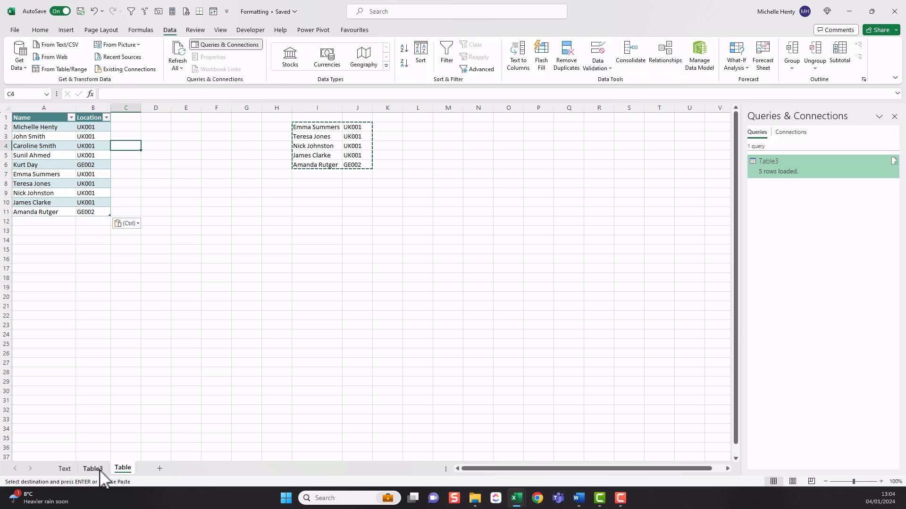
Refresh the query table on the Table3 sheet and check the newly added first names and surnames
{"action": "left_click", "coordinate": [94, 470]}
{"action": "left_click", "coordinate": [66, 150]}
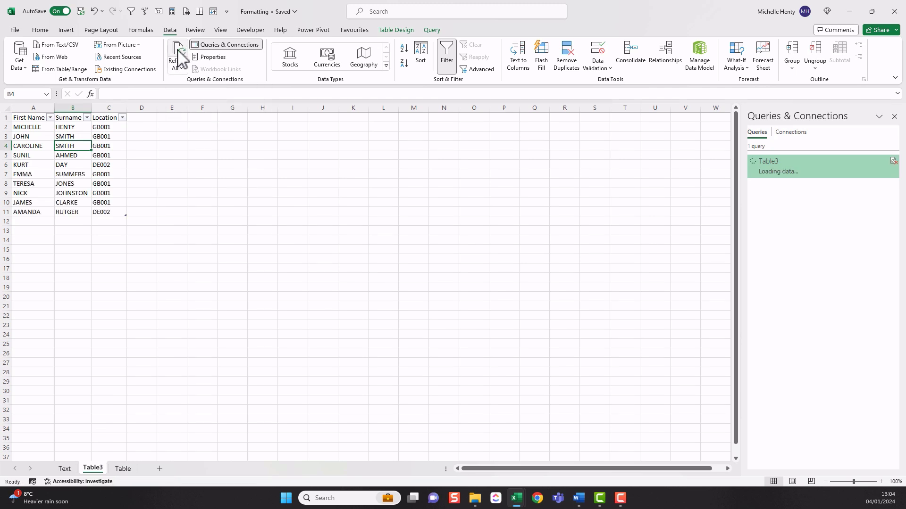
{"action": "left_click", "coordinate": [66, 174]}
{"action": "left_click", "coordinate": [46, 183]}
{"action": "left_click", "coordinate": [74, 187]}
{"action": "left_click", "coordinate": [32, 174]}
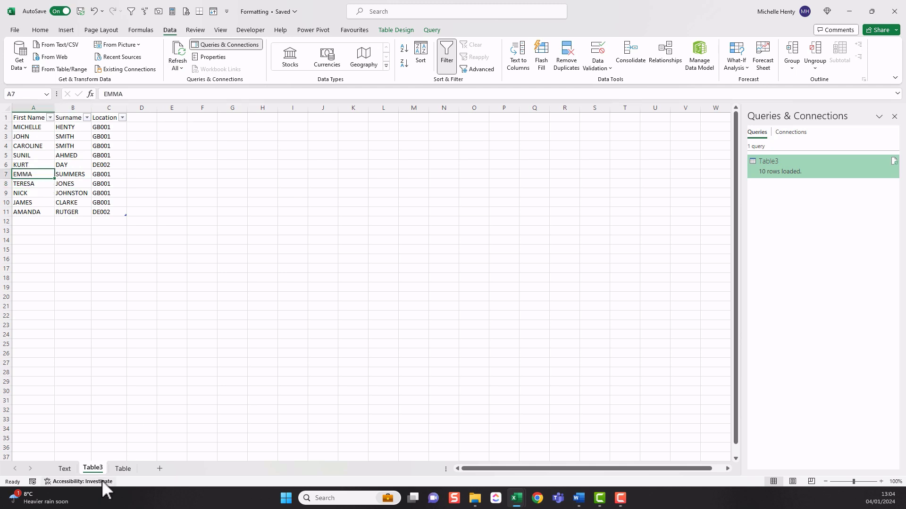
Compare the five added source rows on the Table sheet with their cleaned names and location codes on Table3
{"action": "left_click", "coordinate": [123, 468]}
{"action": "left_click_drag", "start_coordinate": [40, 175], "coordinate": [94, 209]}
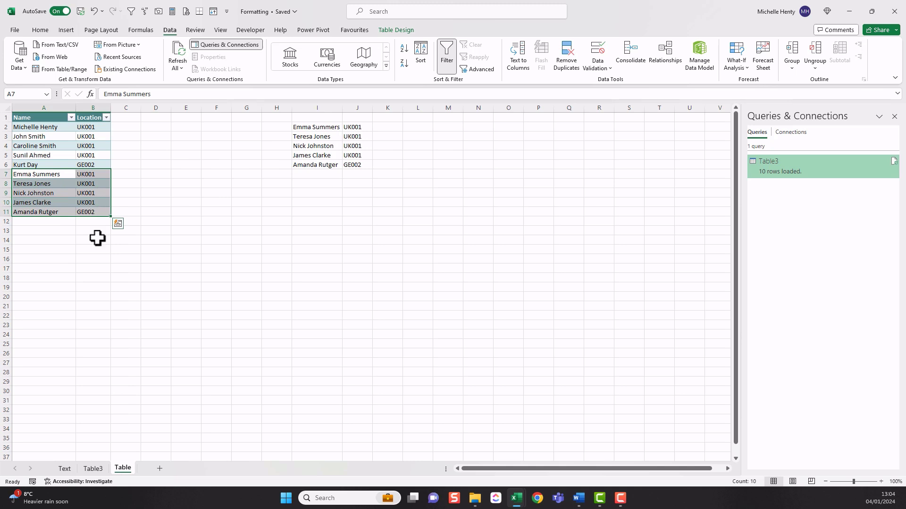
{"action": "left_click", "coordinate": [93, 468]}
{"action": "left_click_drag", "start_coordinate": [37, 176], "coordinate": [66, 211]}
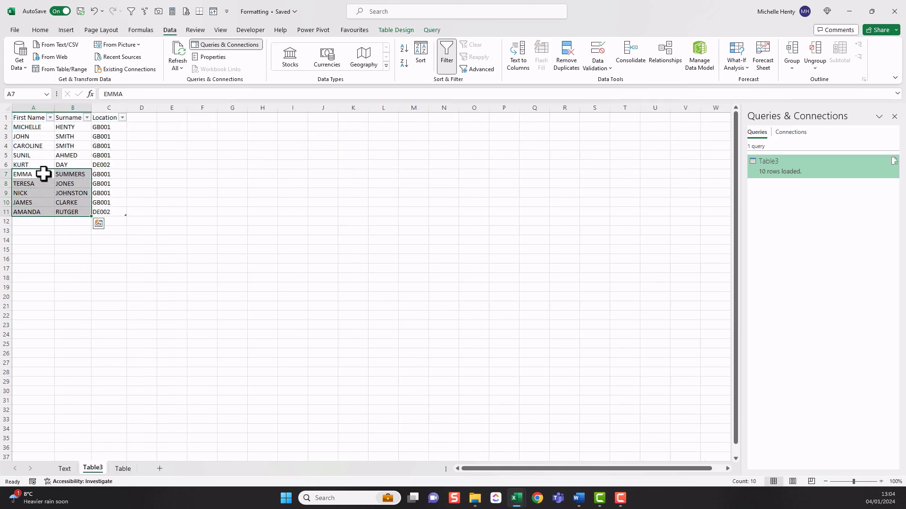
{"action": "left_click", "coordinate": [105, 176]}
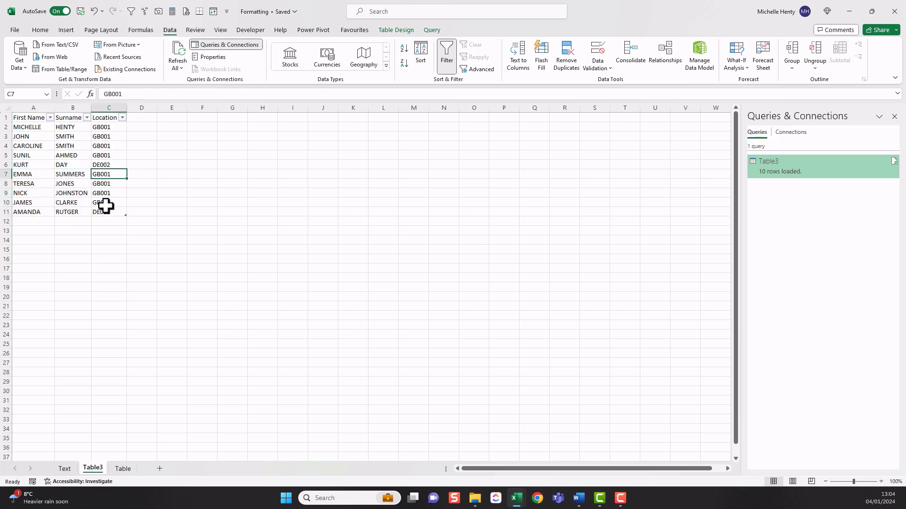
{"action": "left_click", "coordinate": [109, 212]}
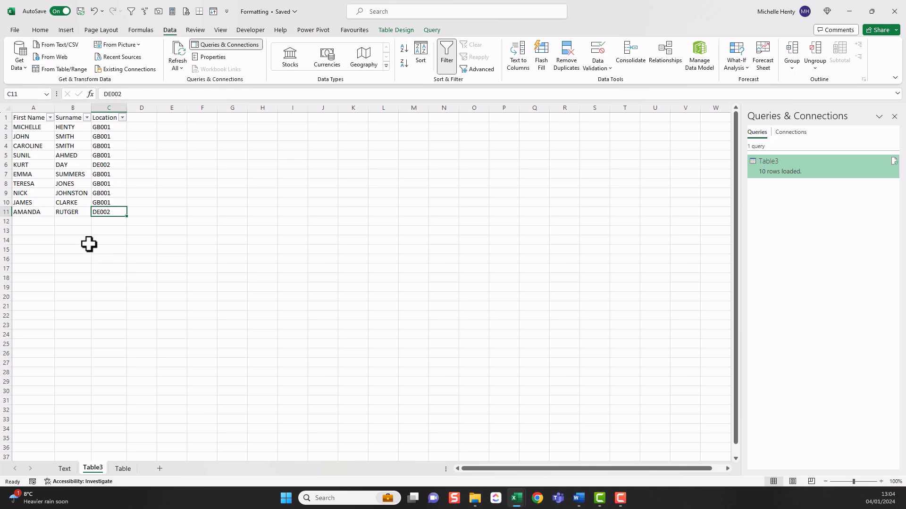
Review the file-based data sources available for import, including From Folder
{"action": "left_click", "coordinate": [65, 156]}
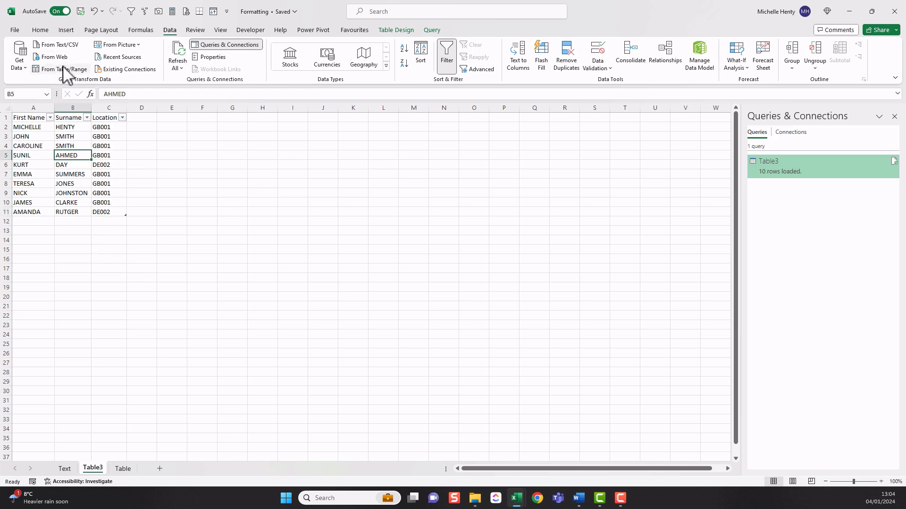
{"action": "left_click", "coordinate": [19, 59]}
{"action": "mouse_move", "coordinate": [67, 87]}
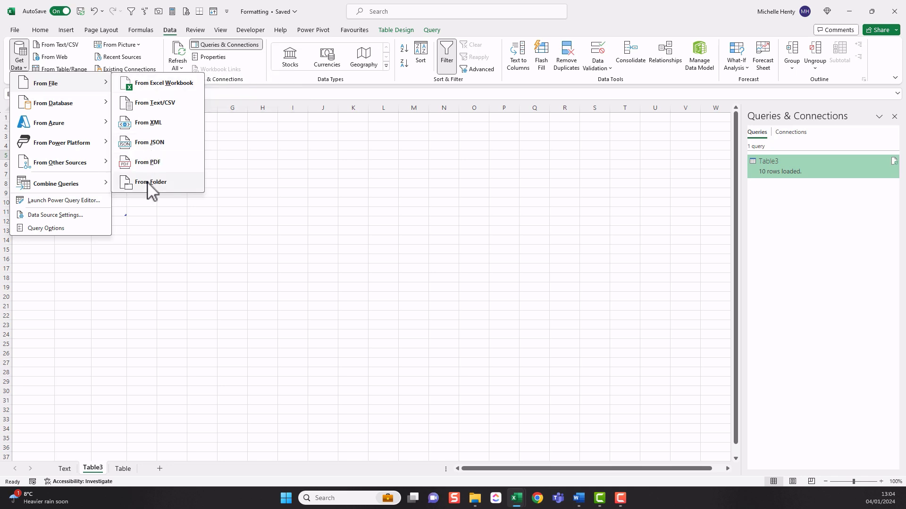
{"action": "left_click", "coordinate": [151, 209]}
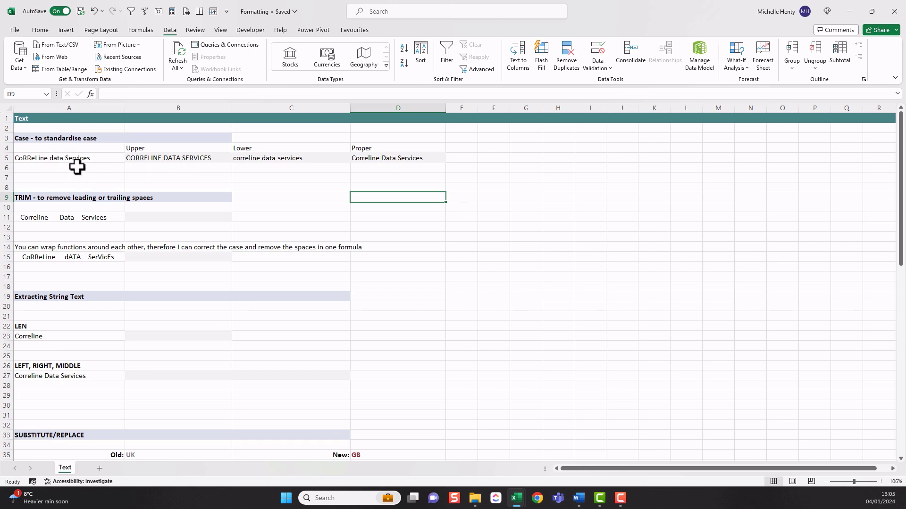
Examine the sample text in A5 and the case-conversion formulas beside it in B5, C5 and D5 on the Text sheet
{"action": "left_click", "coordinate": [64, 157]}
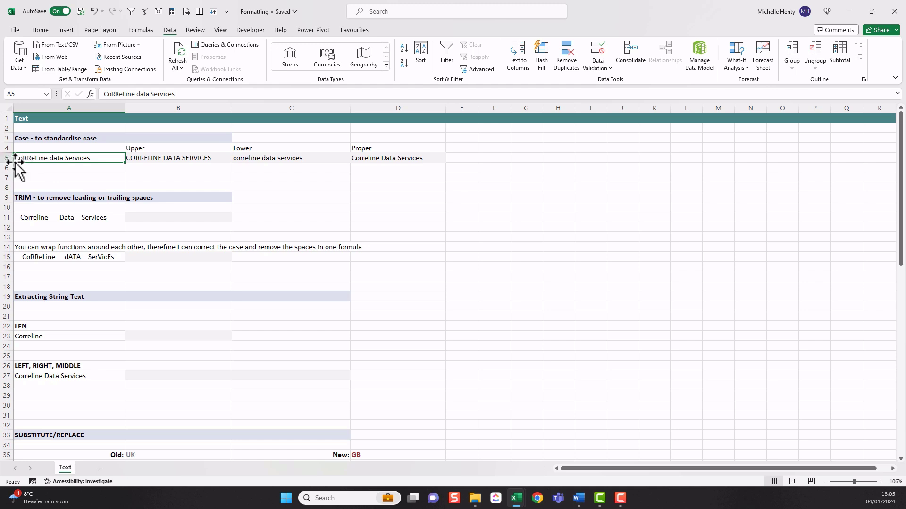
{"action": "left_click", "coordinate": [132, 158]}
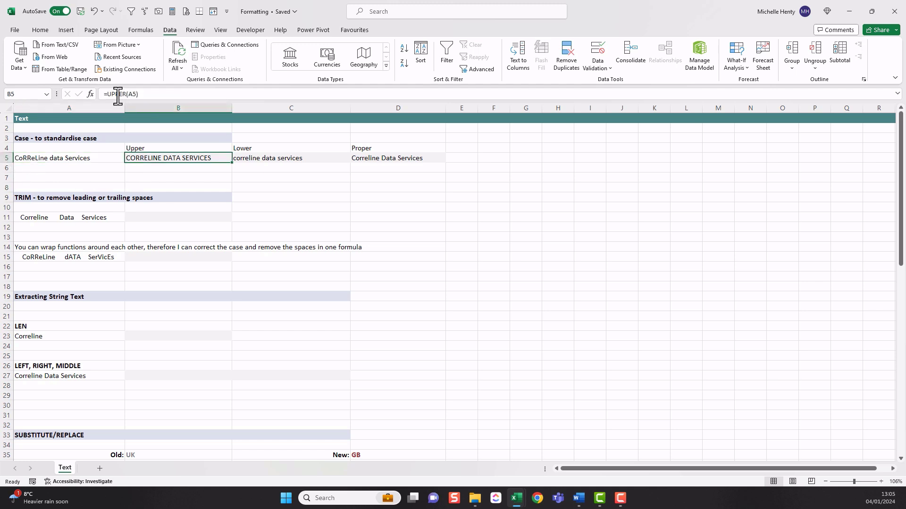
{"action": "left_click", "coordinate": [303, 161]}
{"action": "left_click", "coordinate": [398, 157]}
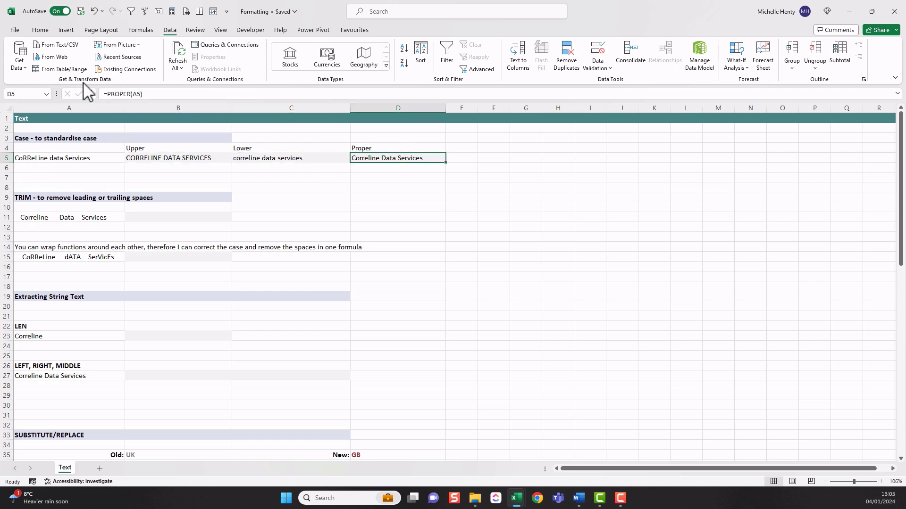
Enter an UPPER formula in B6 that converts the text in A5 to uppercase
{"action": "left_click", "coordinate": [146, 167]}
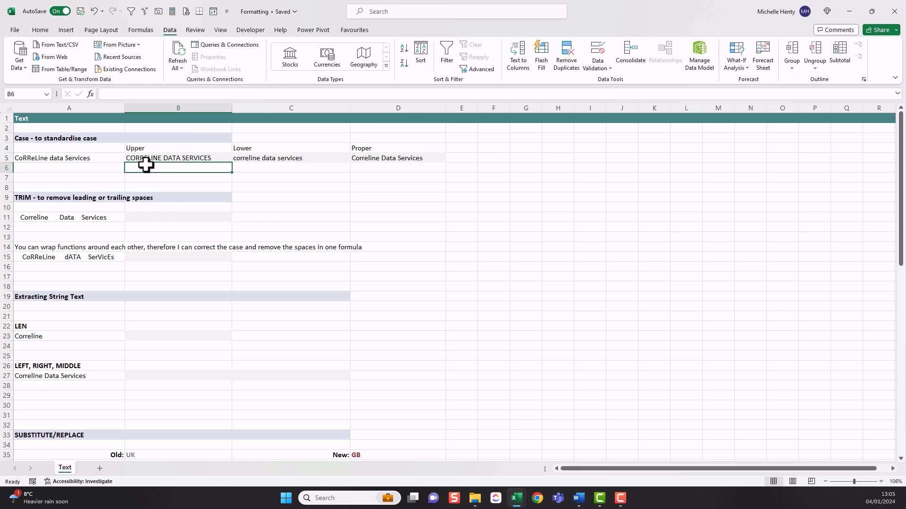
{"action": "type", "text": "=upp"}
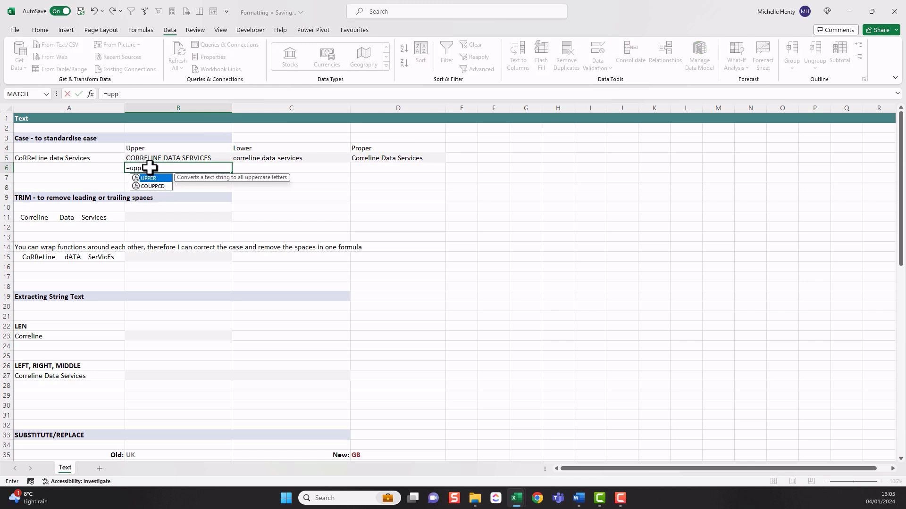
{"action": "key", "text": "Tab"}
{"action": "left_click", "coordinate": [87, 161]}
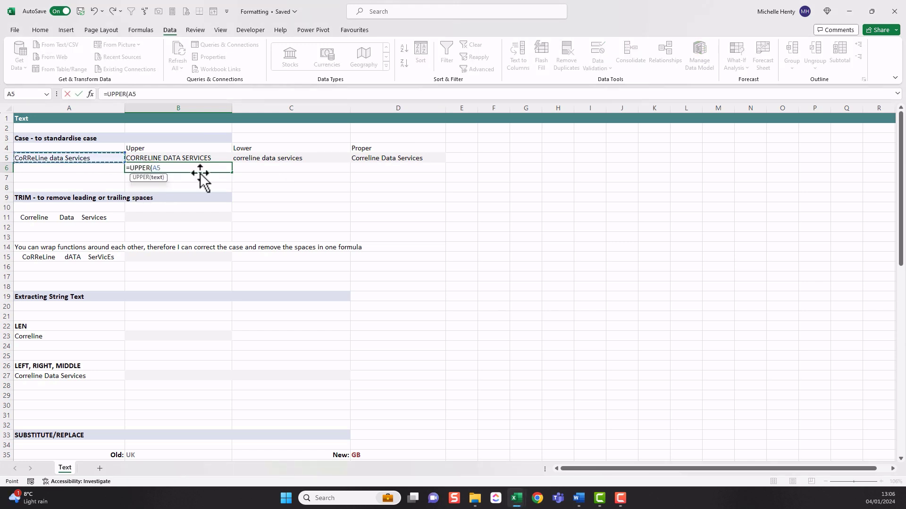
{"action": "key", "text": "Return"}
Enter a LOWER formula in C6 that converts the text in A5 to lowercase
{"action": "left_click", "coordinate": [244, 168]}
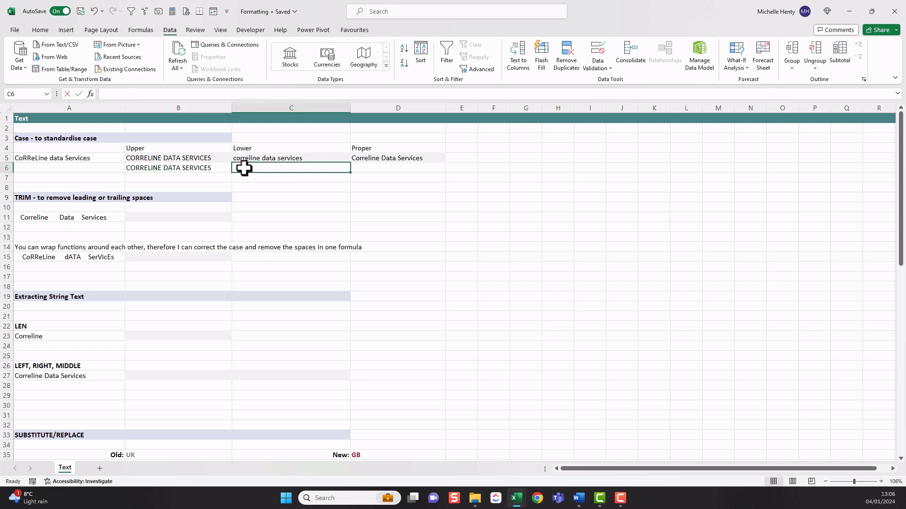
{"action": "type", "text": "=lowe"}
{"action": "key", "text": "Tab"}
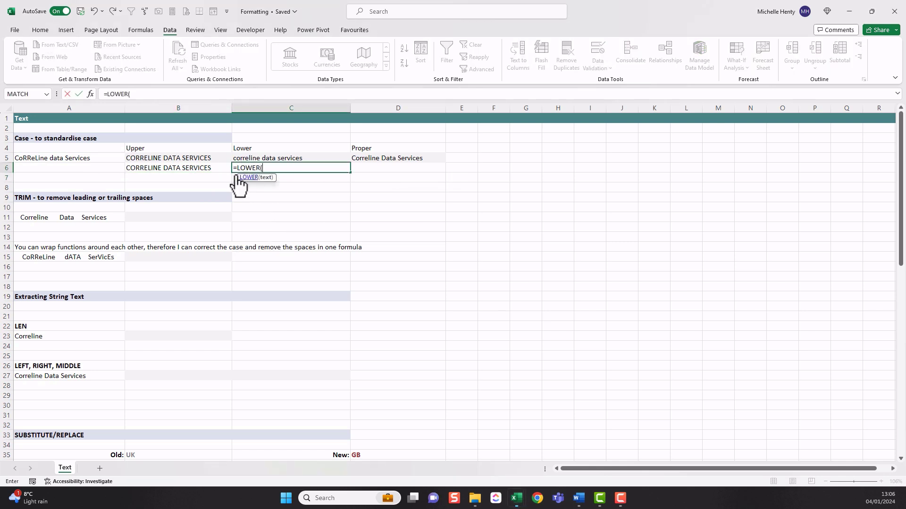
{"action": "left_click", "coordinate": [73, 159]}
{"action": "key", "text": "Return"}
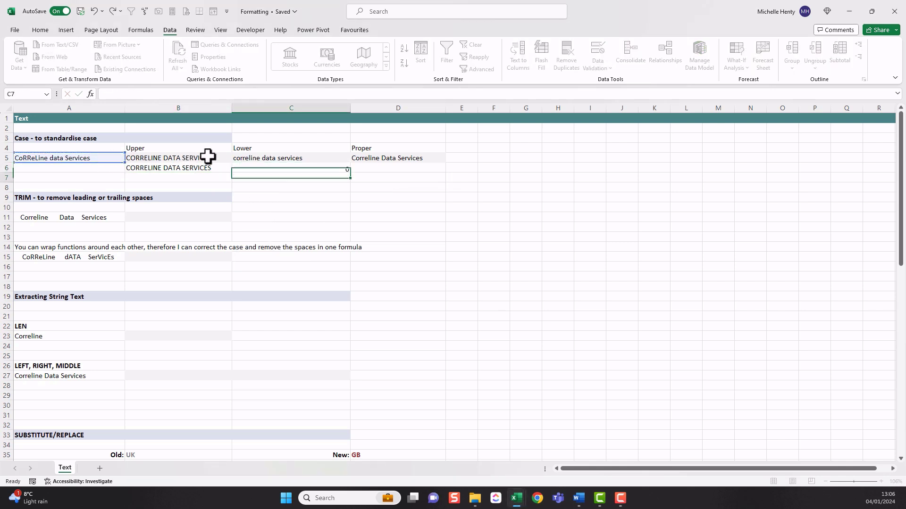
Enter a PROPER formula in D6 that converts the text in A5 to proper case
{"action": "left_click", "coordinate": [361, 168]}
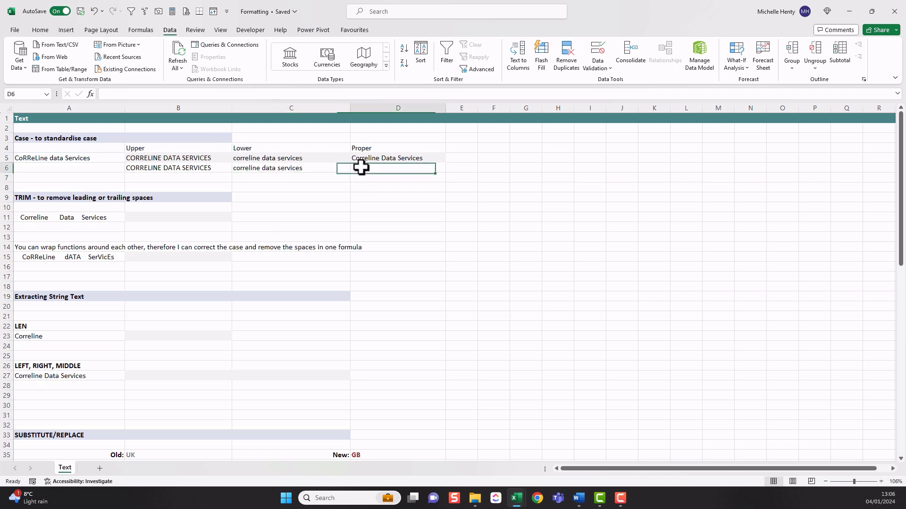
{"action": "type", "text": "=prop"}
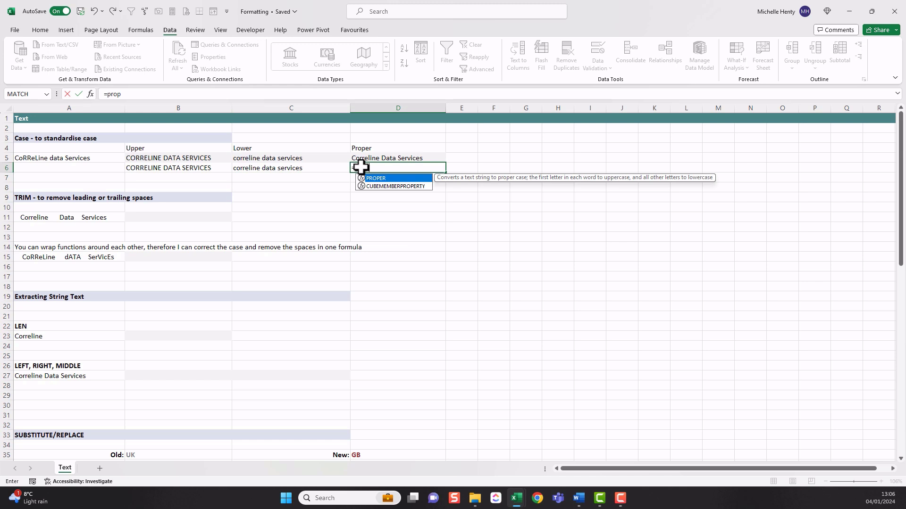
{"action": "double_click", "coordinate": [373, 178]}
{"action": "left_click", "coordinate": [78, 159]}
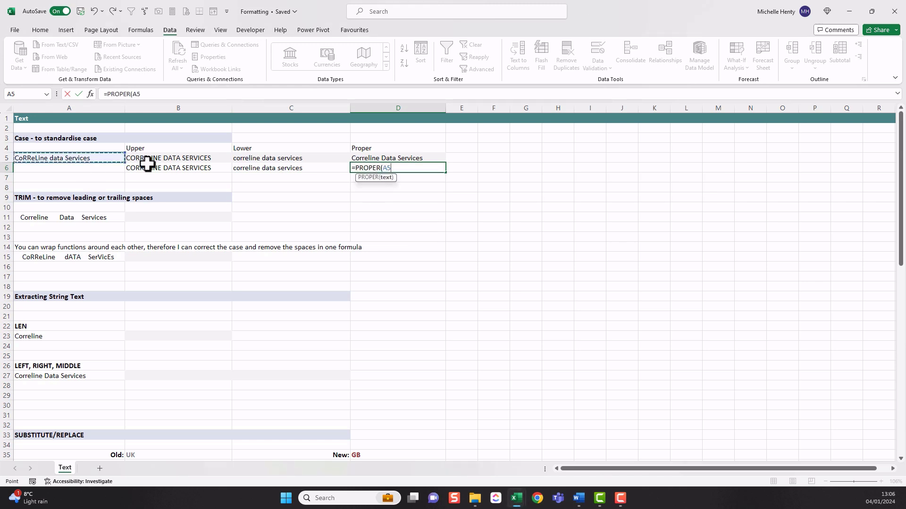
{"action": "key", "text": "Return"}
{"action": "left_click", "coordinate": [360, 168]}
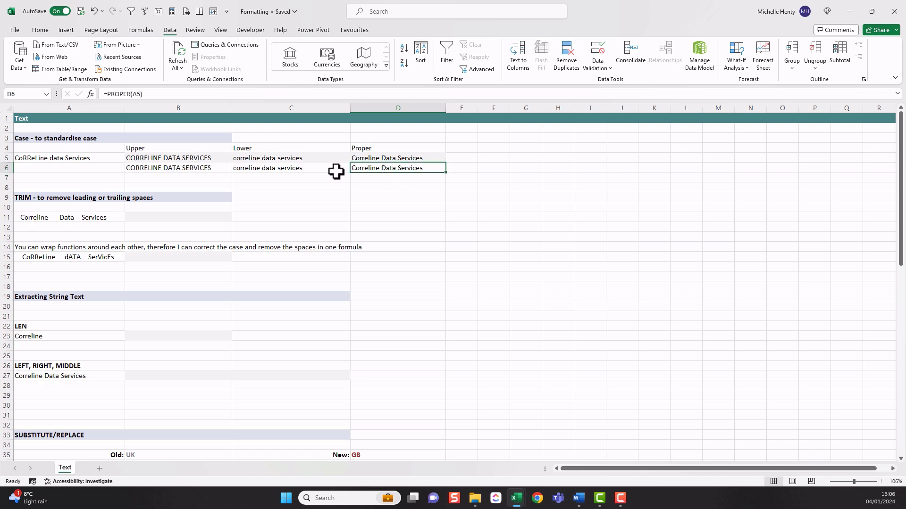
Inspect the leading spaces in A11 and enter a TRIM formula in B11 that removes the extra spaces from that text
{"action": "left_click", "coordinate": [71, 217]}
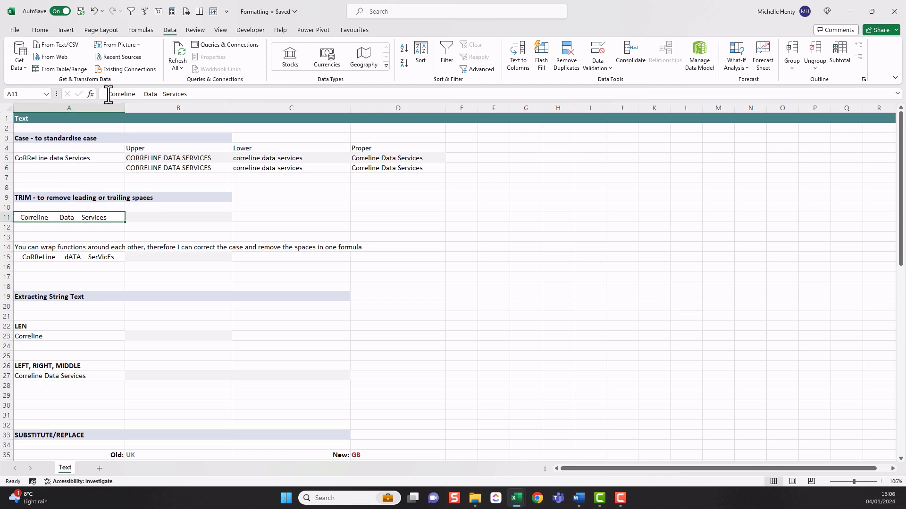
{"action": "left_click_drag", "start_coordinate": [110, 94], "coordinate": [103, 95]}
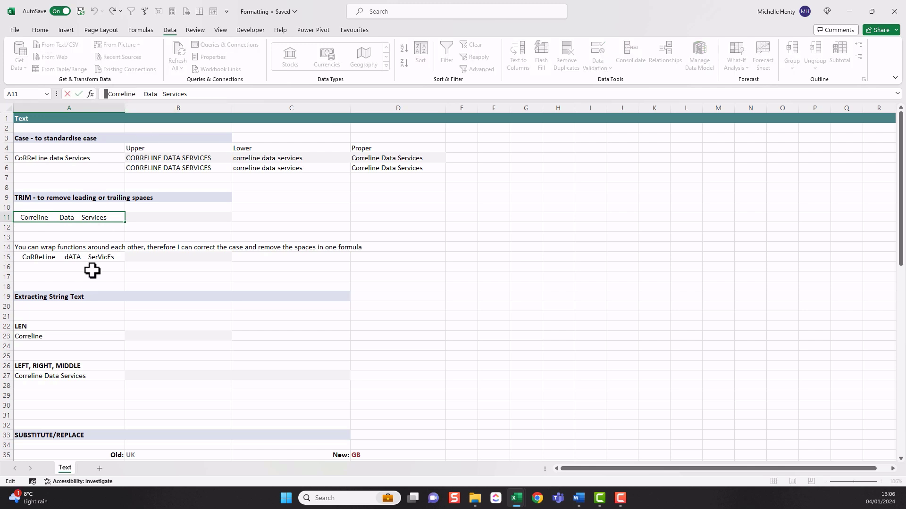
{"action": "left_click", "coordinate": [147, 217]}
{"action": "type", "text": "=Trim"}
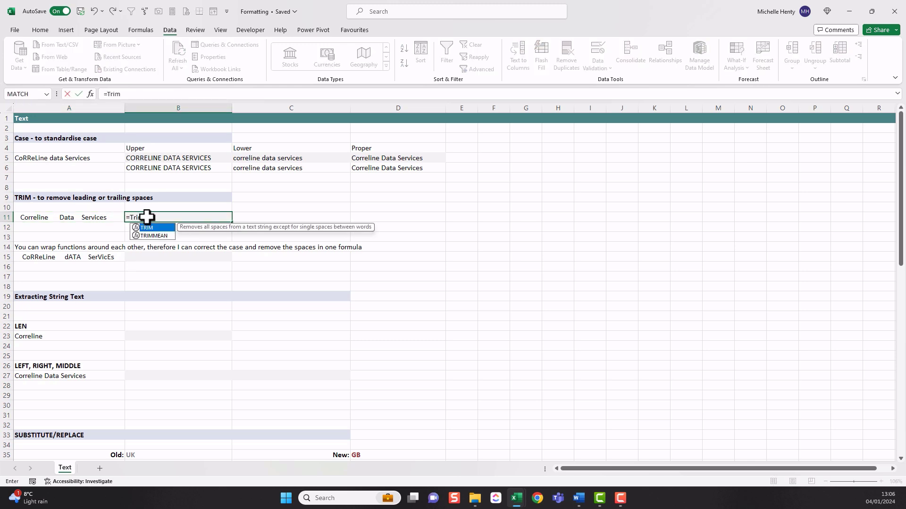
{"action": "type", "text": "("}
{"action": "left_click", "coordinate": [111, 215]}
{"action": "key", "text": "Return"}
{"action": "left_click", "coordinate": [148, 216]}
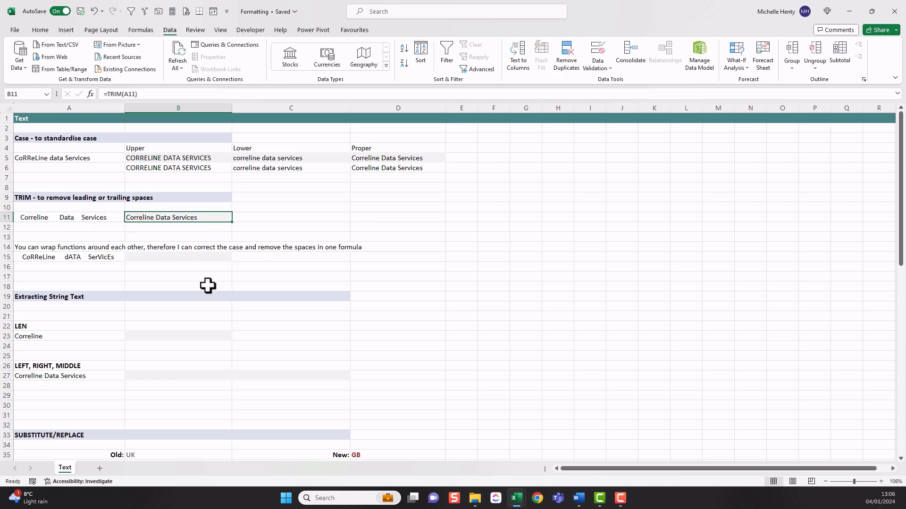
Build a PROPER formula in B15 that converts the text in A15 to proper case
{"action": "left_click", "coordinate": [81, 257]}
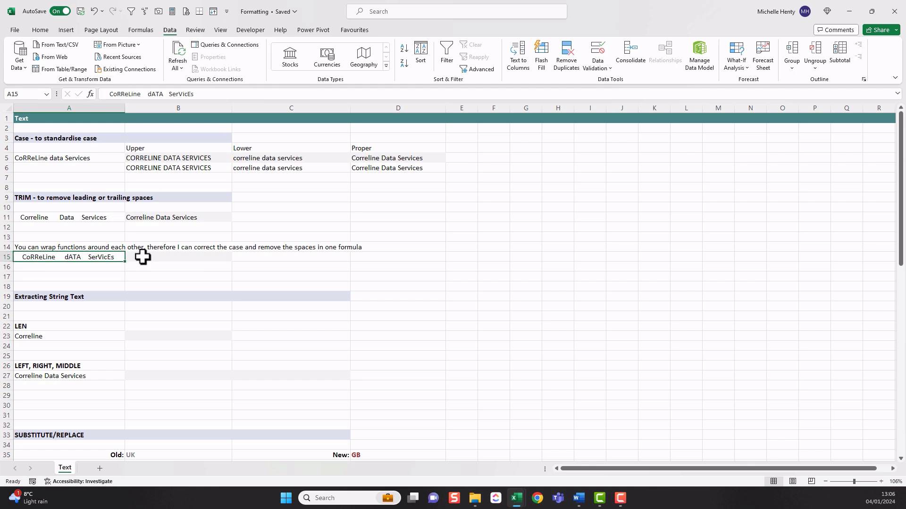
{"action": "left_click", "coordinate": [142, 257]}
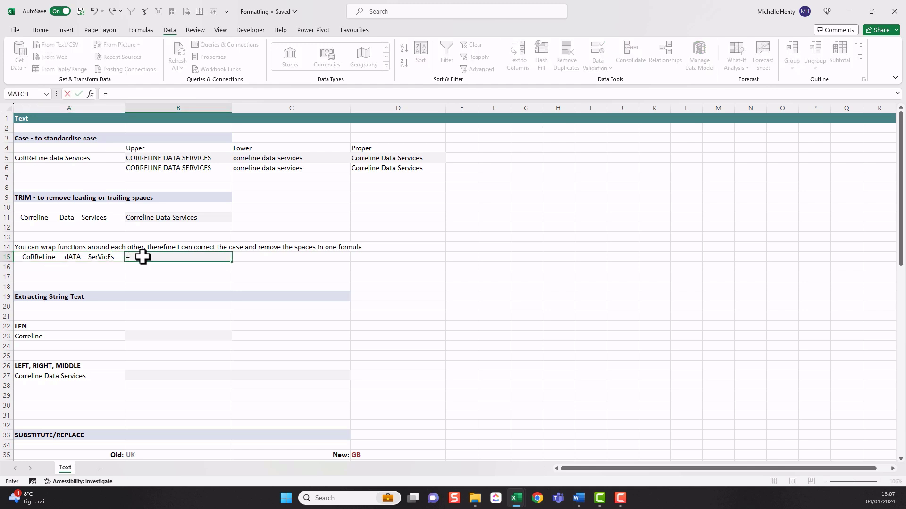
{"action": "type", "text": "=Prope"}
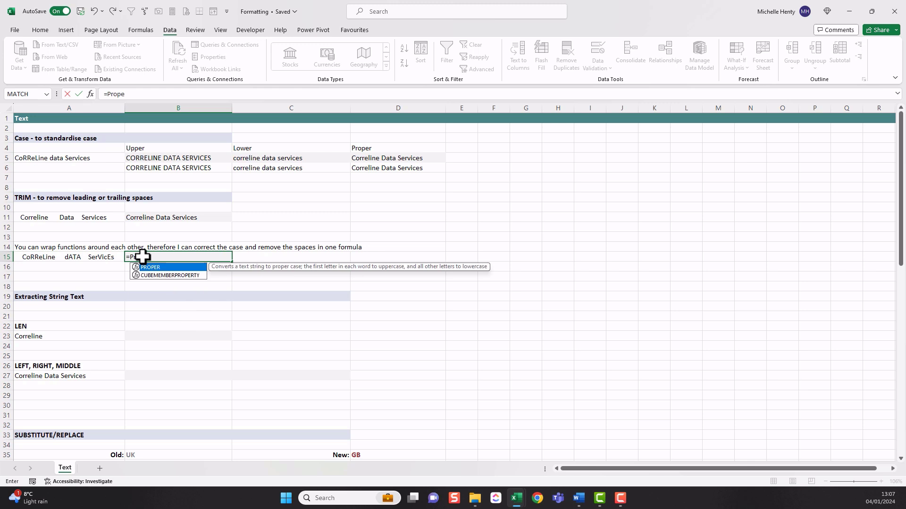
{"action": "double_click", "coordinate": [158, 267]}
{"action": "left_click", "coordinate": [96, 257]}
{"action": "type", "text": ")"}
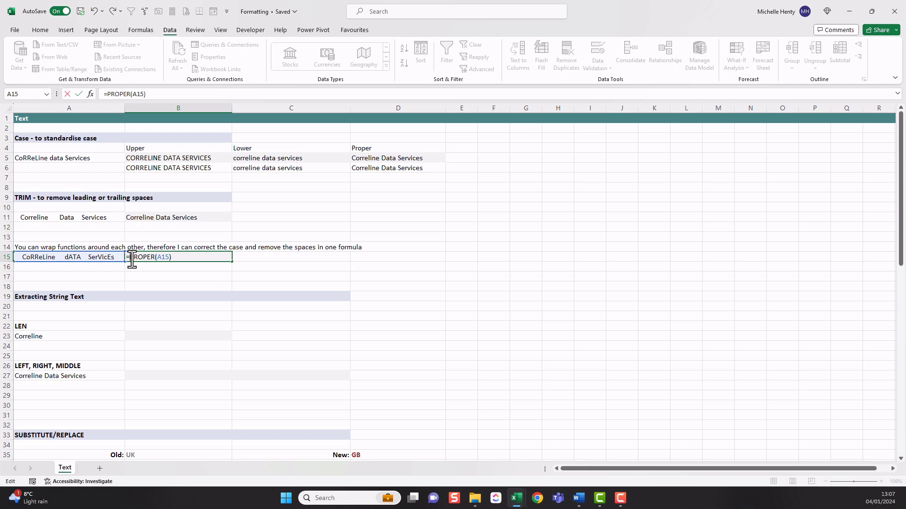
Wrap the PROPER formula in B15 in TRIM so that one formula also removes the extra spaces
{"action": "type", "text": "Trim("}
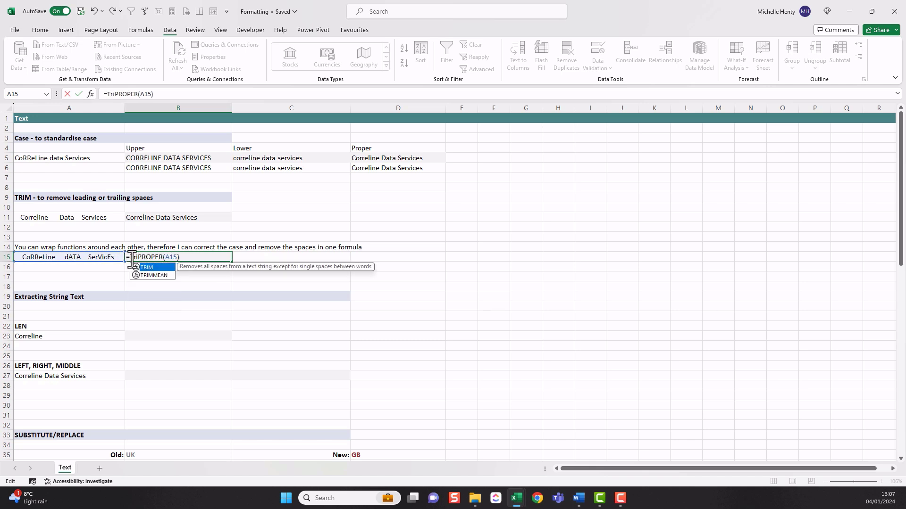
{"action": "left_click", "coordinate": [213, 258]}
{"action": "type", "text": ")"}
{"action": "key", "text": "Return"}
{"action": "left_click", "coordinate": [213, 257]}
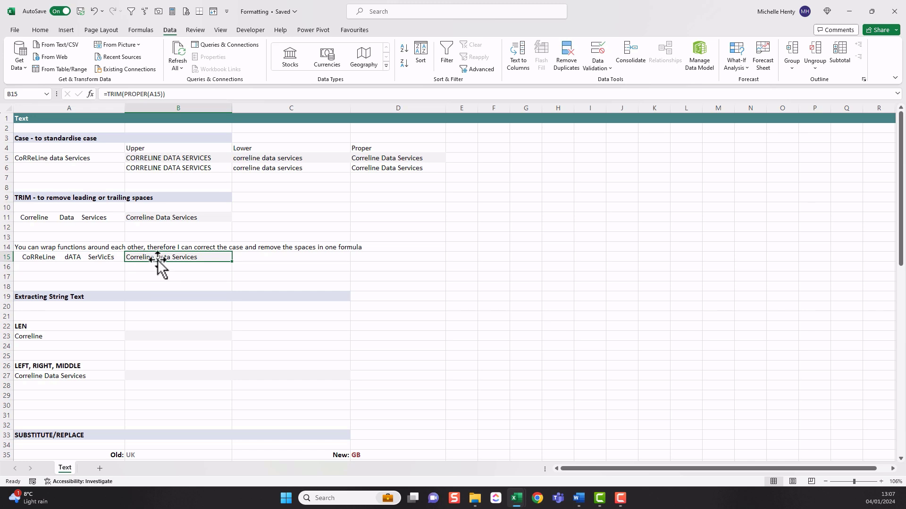
Enter a LEN formula in B23 that counts the characters of the text in A23
{"action": "scroll", "coordinate": [170, 302], "scroll_direction": "down", "scroll_amount": 1}
{"action": "left_click", "coordinate": [167, 314]}
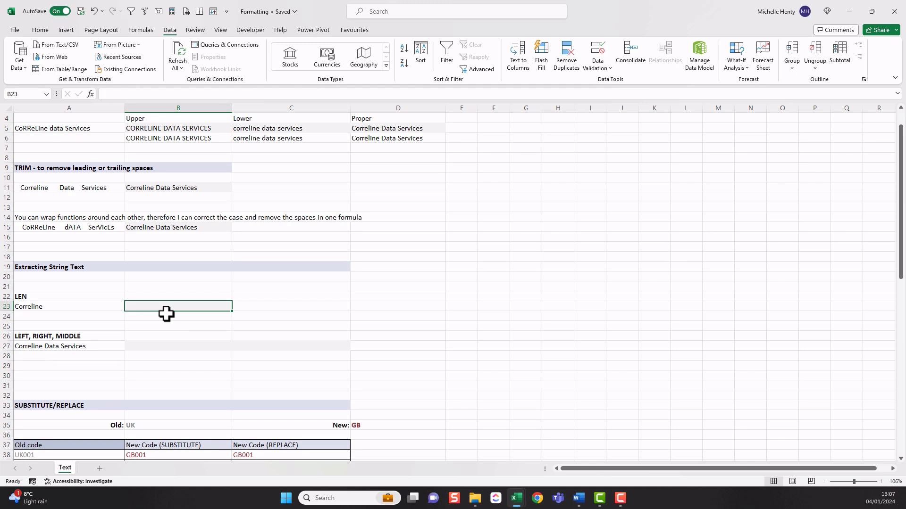
{"action": "type", "text": "=len"}
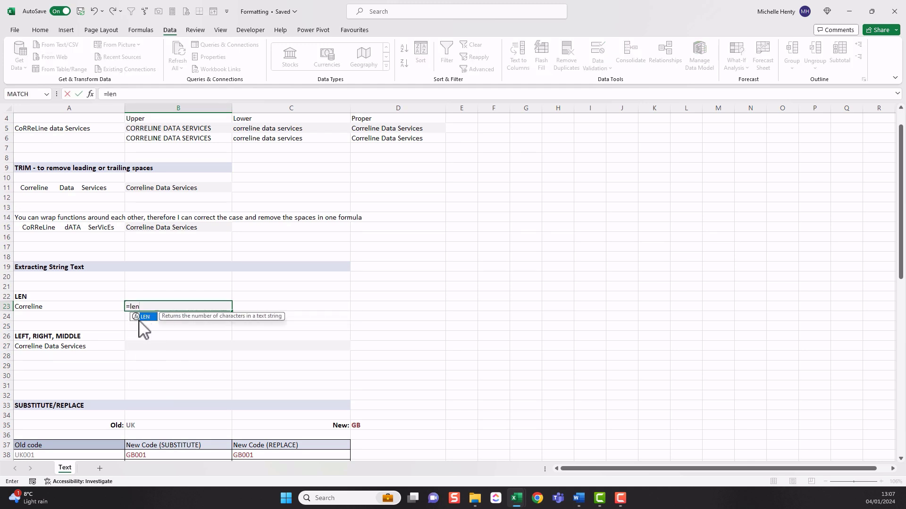
{"action": "double_click", "coordinate": [152, 324]}
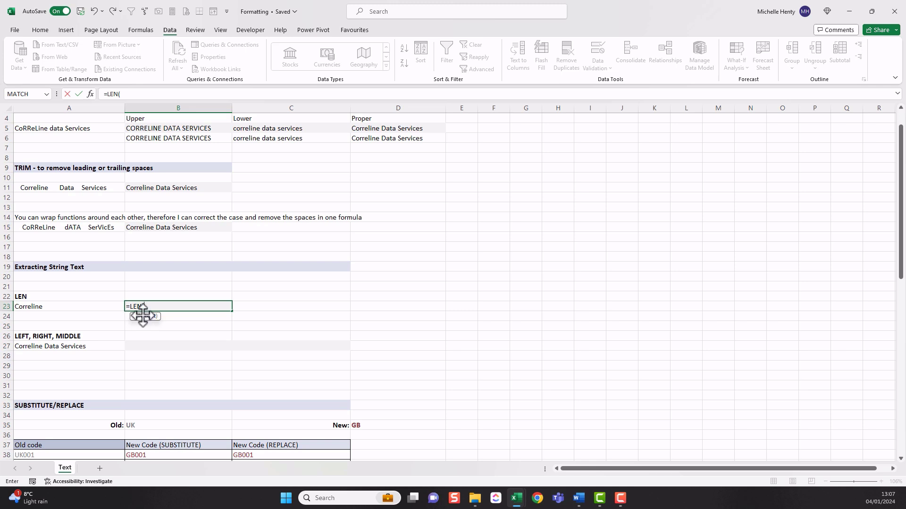
{"action": "left_click", "coordinate": [40, 306]}
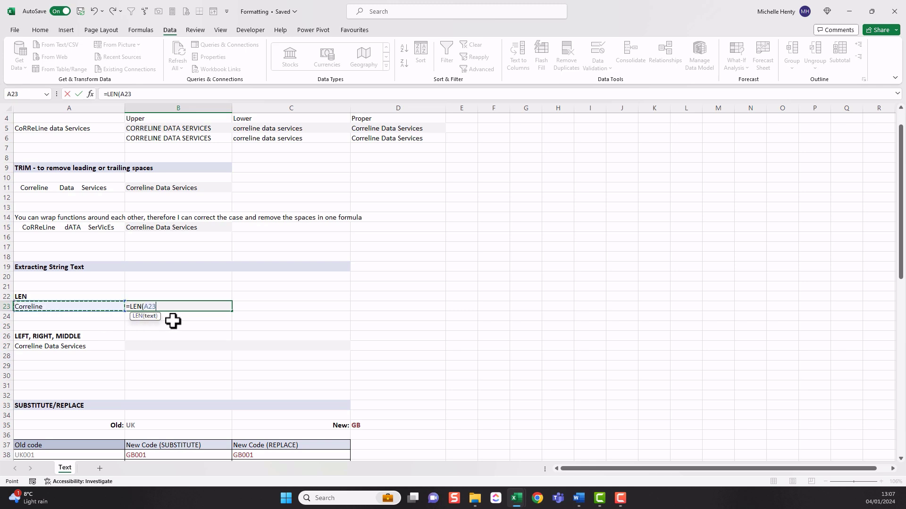
{"action": "key", "text": "Return"}
{"action": "left_click", "coordinate": [178, 309]}
Enter a LEFT formula in B27 that extracts the first 9 characters of the text in A27
{"action": "left_click", "coordinate": [184, 347]}
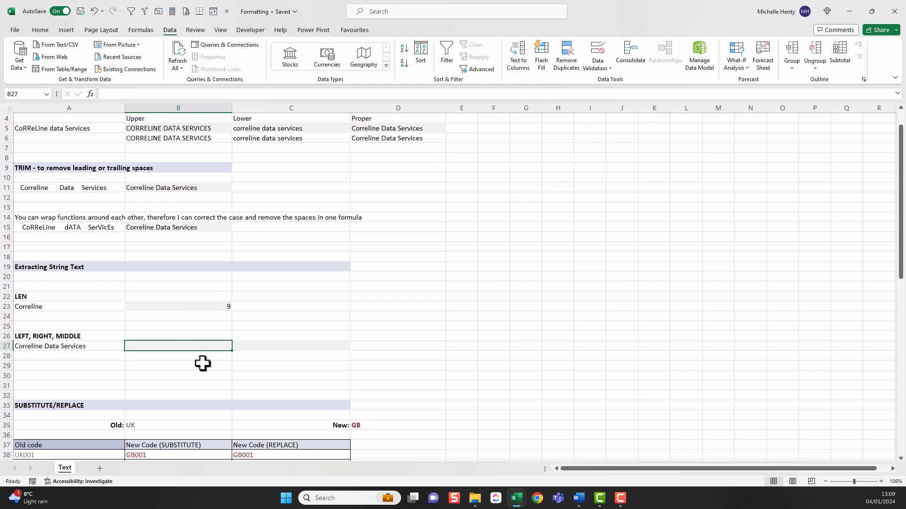
{"action": "type", "text": "=left"}
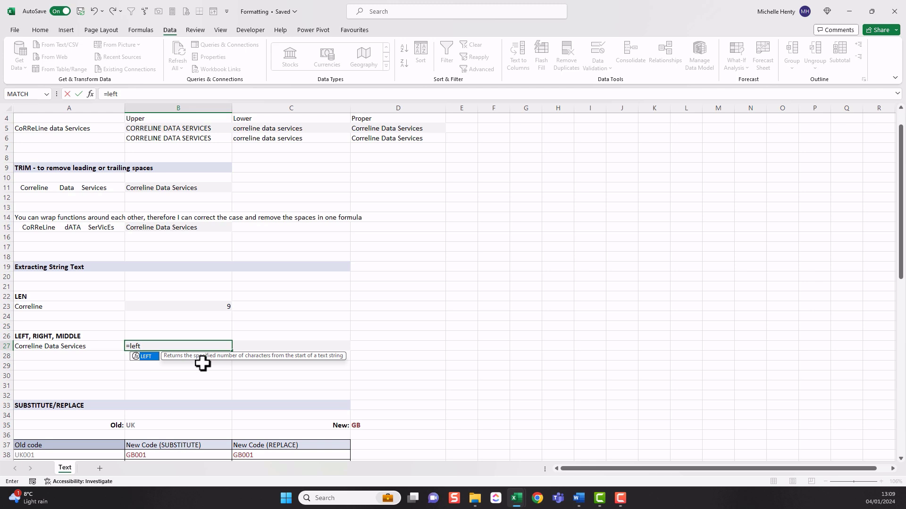
{"action": "type", "text": "("}
{"action": "left_click", "coordinate": [64, 345]}
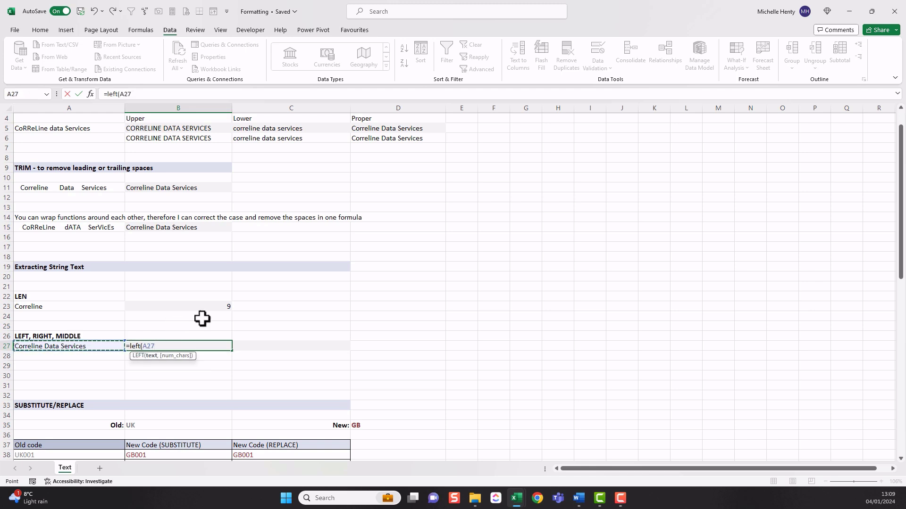
{"action": "type", "text": ",9)"}
{"action": "key", "text": "Return"}
{"action": "left_click", "coordinate": [167, 347]}
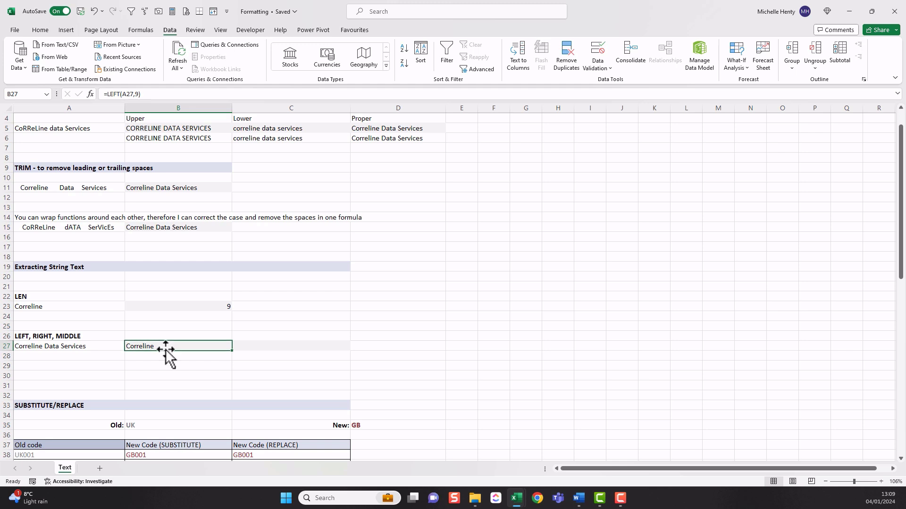
Enter a RIGHT formula in C27 that extracts the last 8 characters of the text in A27
{"action": "left_click", "coordinate": [273, 351]}
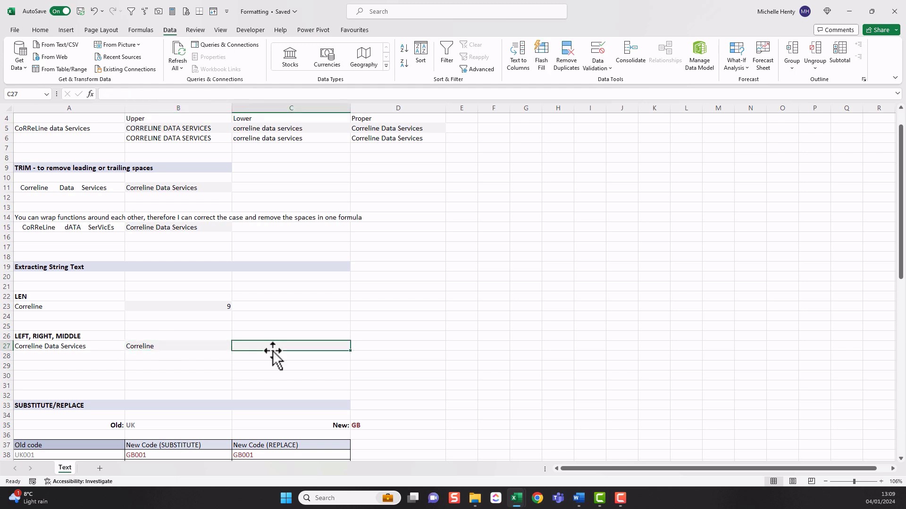
{"action": "type", "text": "=right"}
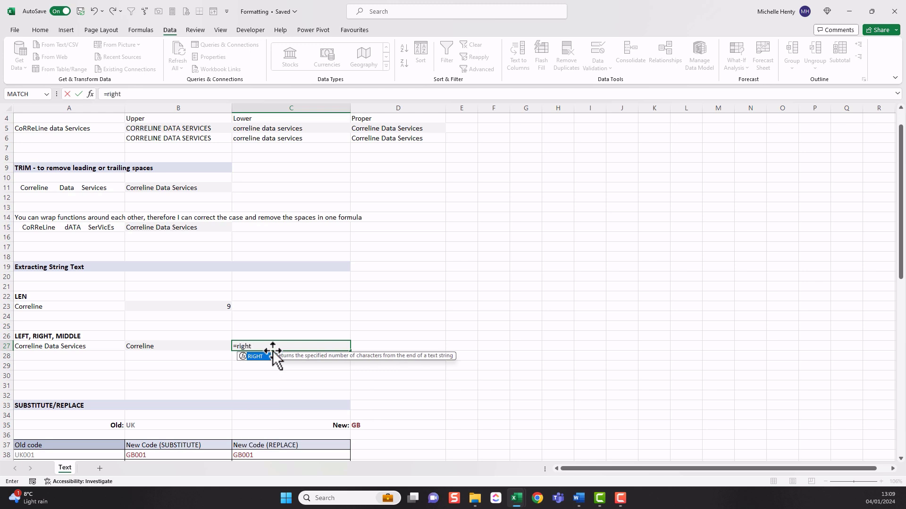
{"action": "type", "text": "("}
{"action": "left_click", "coordinate": [80, 348]}
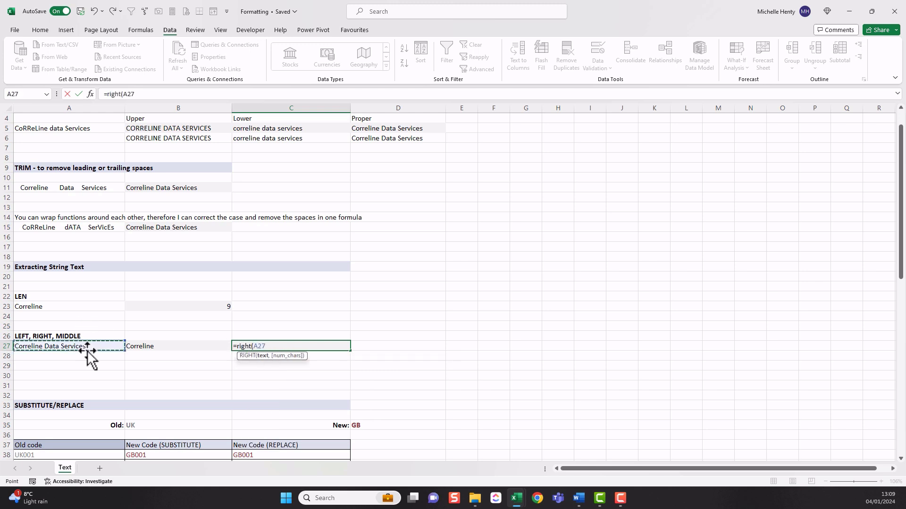
{"action": "type", "text": ","}
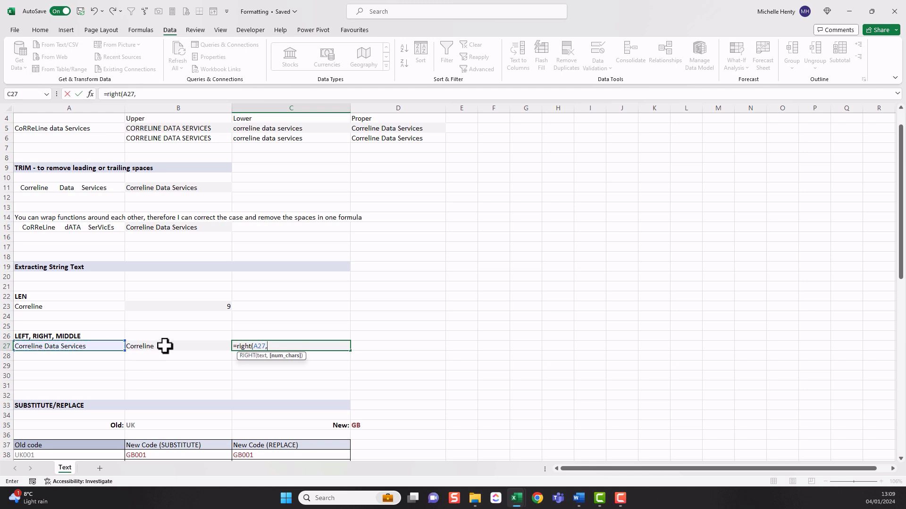
{"action": "type", "text": "8"}
{"action": "key", "text": "Return"}
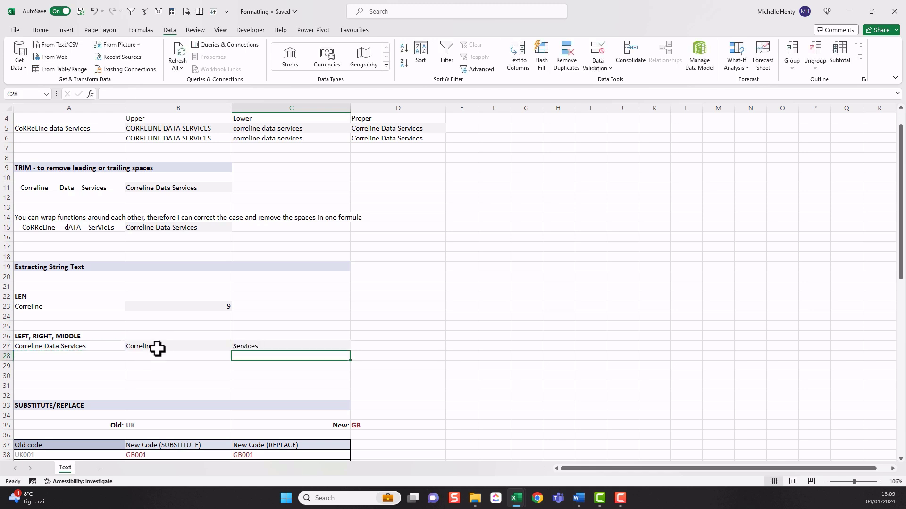
Enter a MID formula in D27 that extracts 4 characters from the text in A27, starting at character 11
{"action": "left_click", "coordinate": [380, 345]}
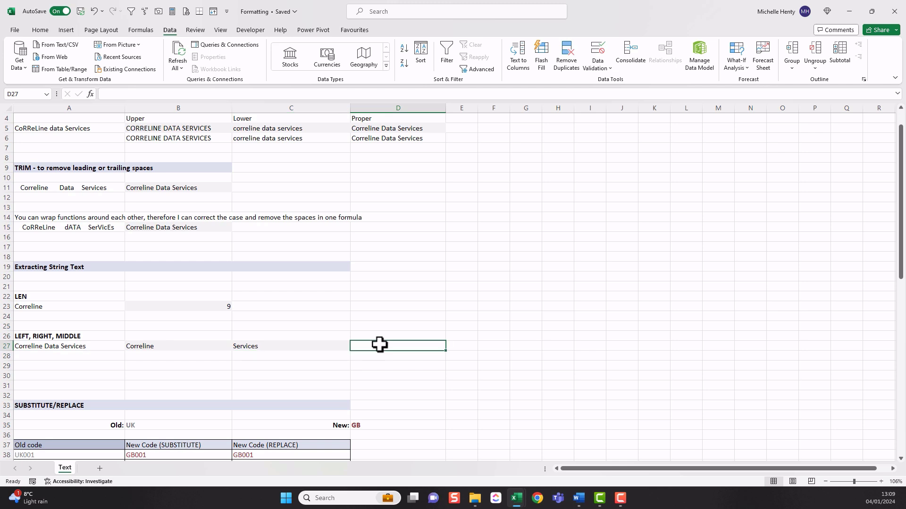
{"action": "type", "text": "=mi"}
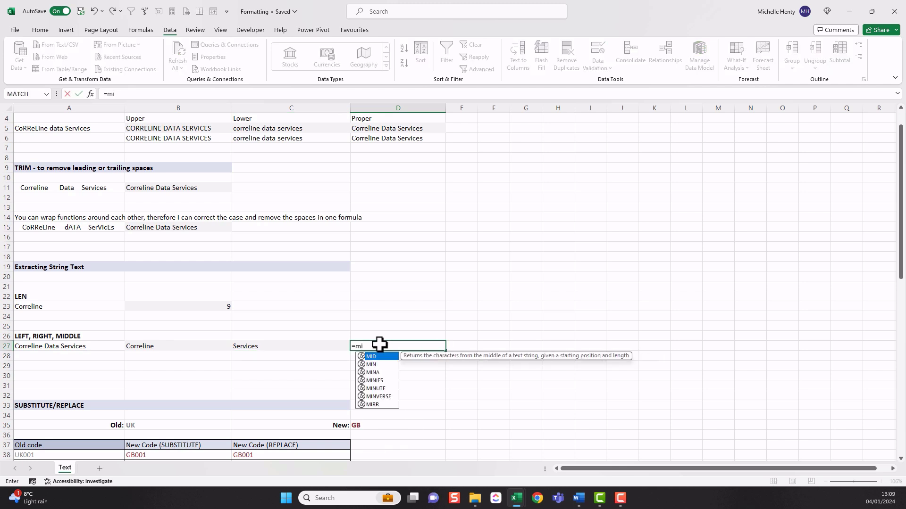
{"action": "type", "text": "d("}
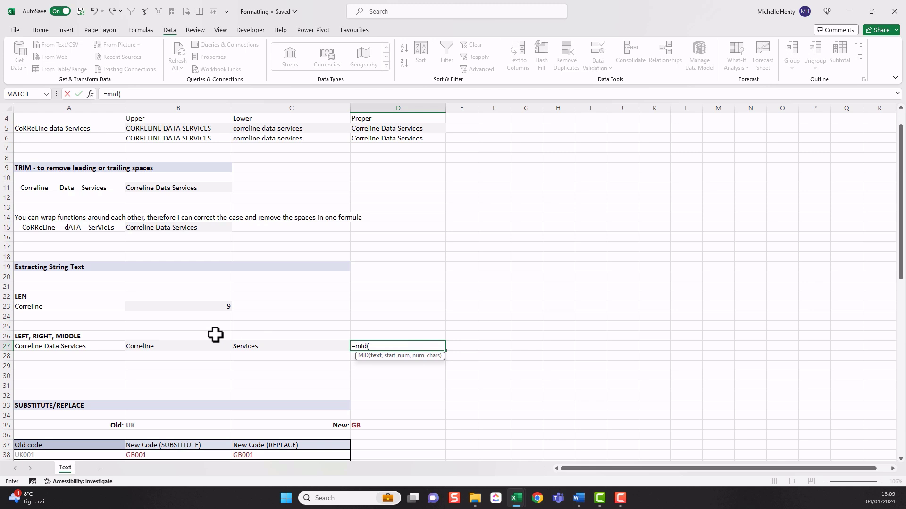
{"action": "left_click", "coordinate": [109, 344]}
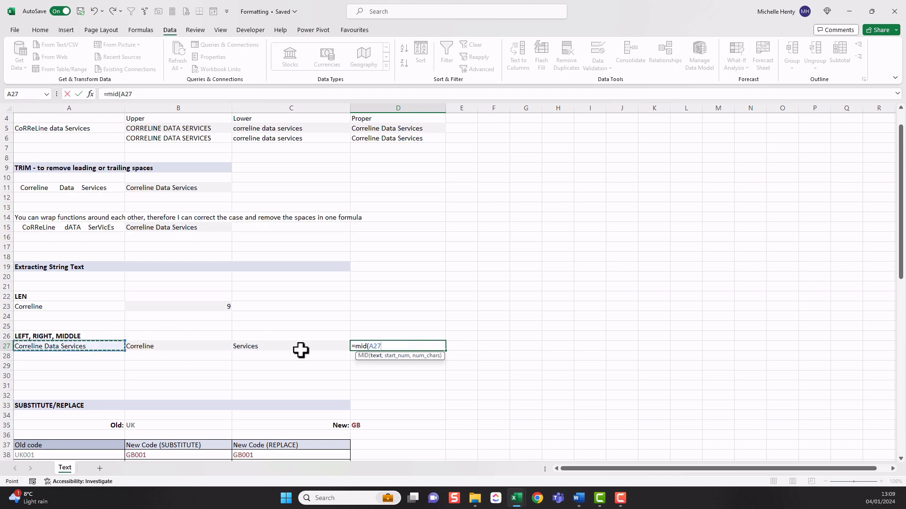
{"action": "type", "text": ",11"}
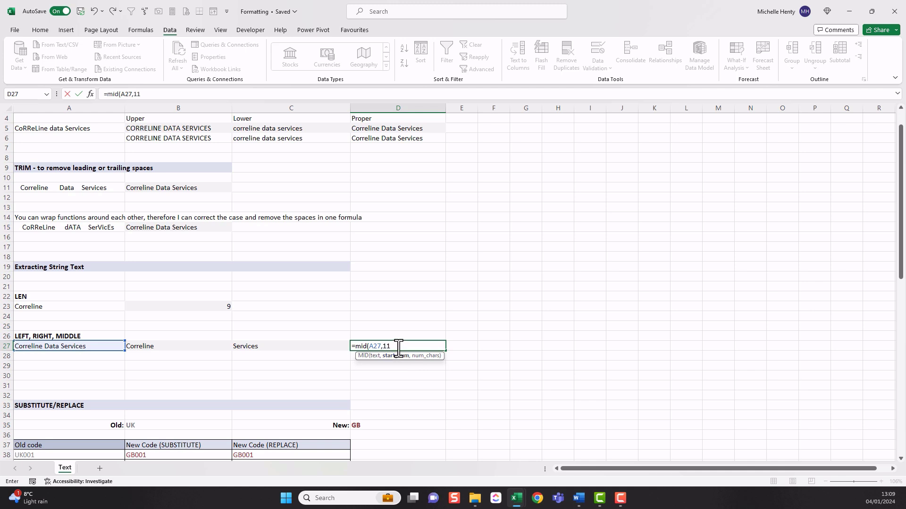
{"action": "type", "text": ",4)"}
{"action": "key", "text": "Return"}
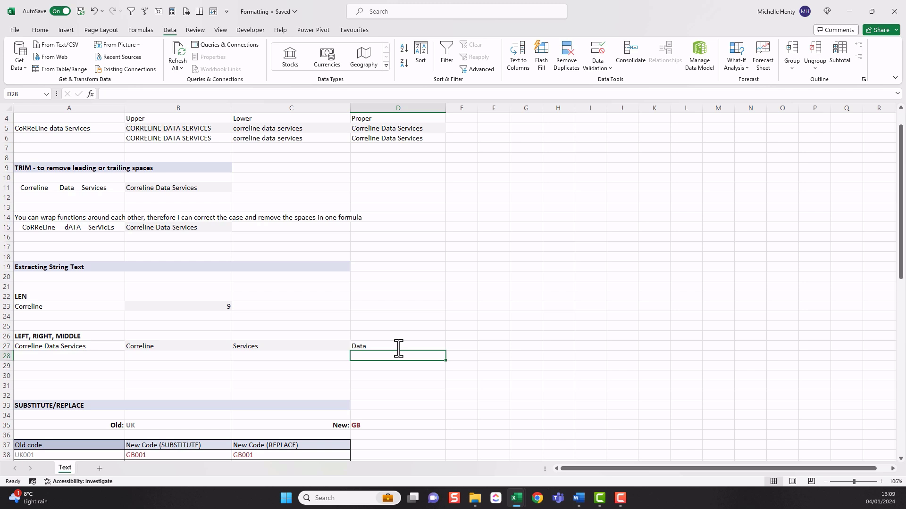
Copy the text in A27 into H27
{"action": "left_click", "coordinate": [102, 348]}
{"action": "key", "text": "ctrl+c"}
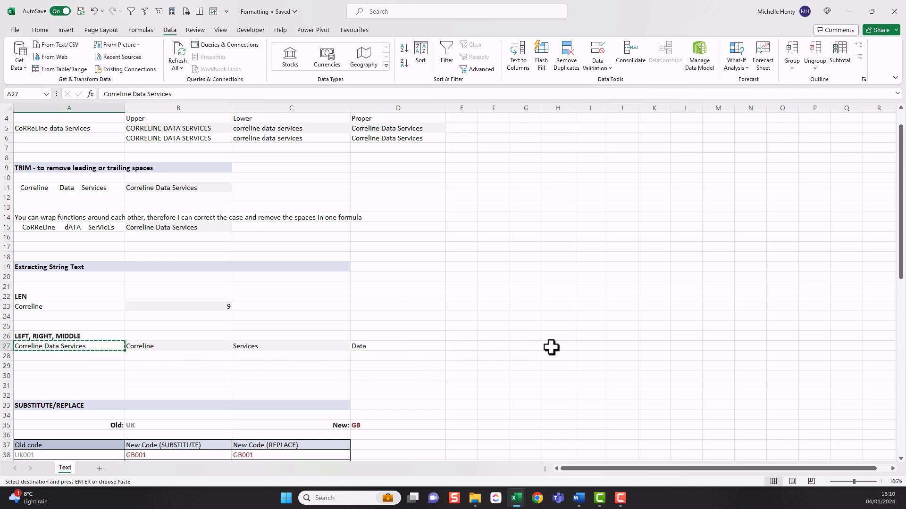
{"action": "left_click", "coordinate": [555, 348]}
{"action": "key", "text": "ctrl+v"}
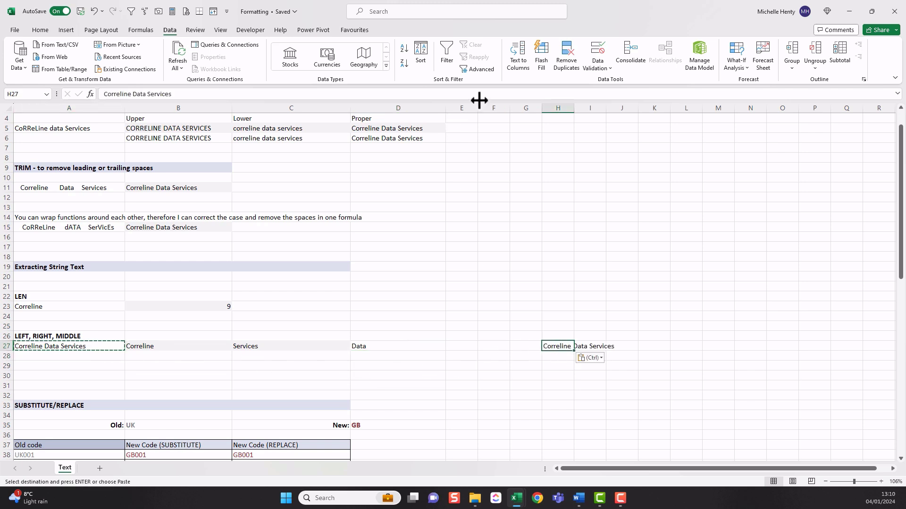
Split the text in H27 across columns with Text to Columns, using only Space as the delimiter instead of Tab
{"action": "left_click", "coordinate": [523, 66]}
{"action": "left_click", "coordinate": [609, 201]}
{"action": "left_click", "coordinate": [754, 328]}
{"action": "left_click", "coordinate": [588, 219]}
{"action": "left_click", "coordinate": [590, 193]}
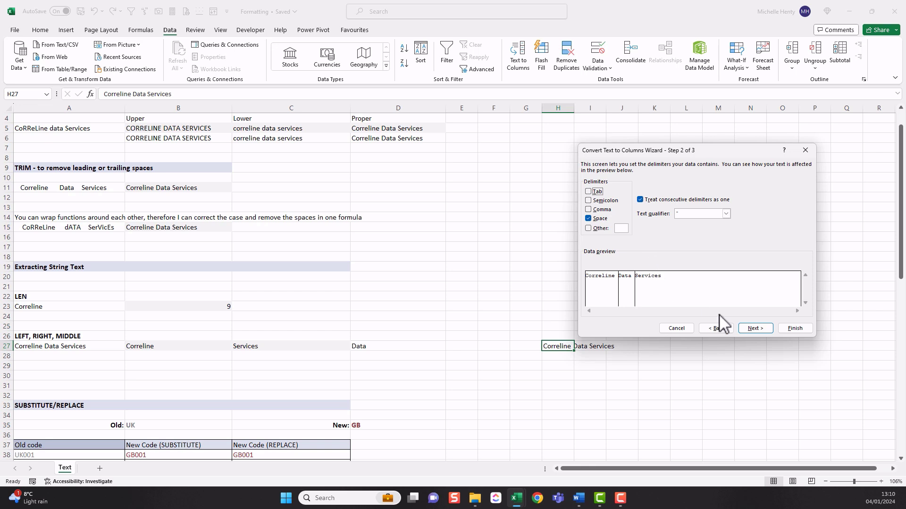
{"action": "left_click", "coordinate": [757, 329]}
{"action": "left_click", "coordinate": [785, 329]}
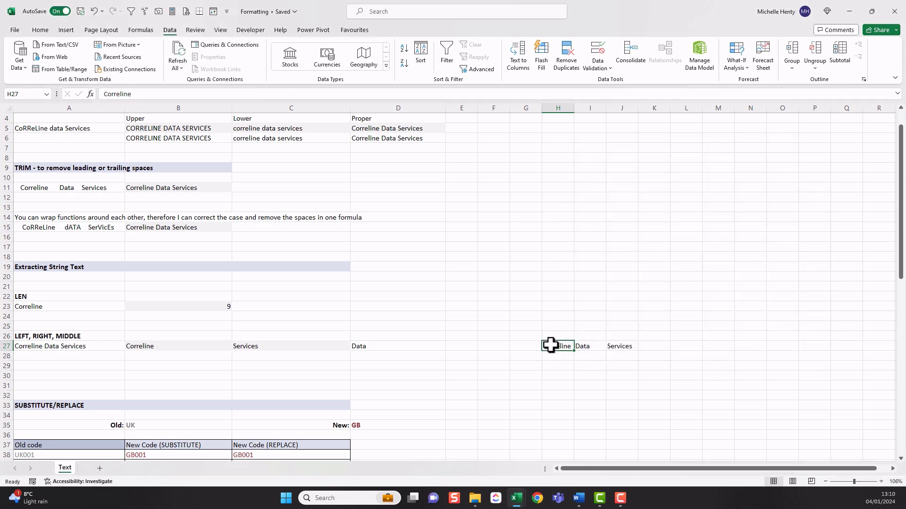
Clear the split words from H27:J27
{"action": "left_click_drag", "start_coordinate": [550, 346], "coordinate": [617, 347]}
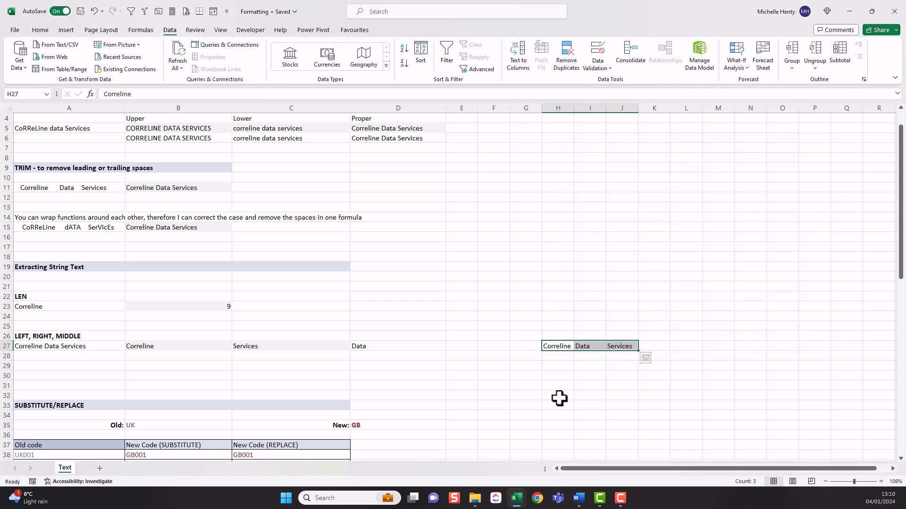
{"action": "key", "text": "Delete"}
Enter a TEXTBEFORE formula in B29 that returns the text in A27 before the first space, with instance number 1
{"action": "left_click", "coordinate": [132, 368]}
{"action": "type", "text": "=te"}
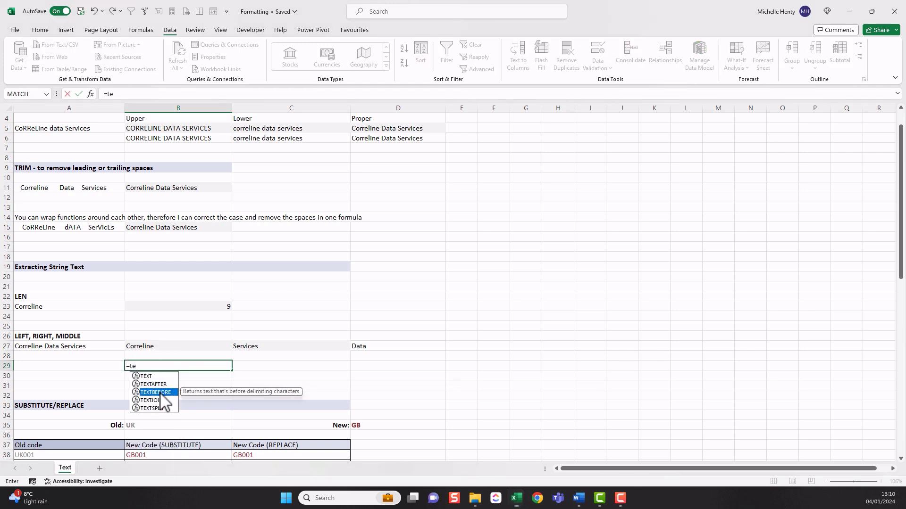
{"action": "double_click", "coordinate": [151, 392]}
{"action": "left_click", "coordinate": [66, 346]}
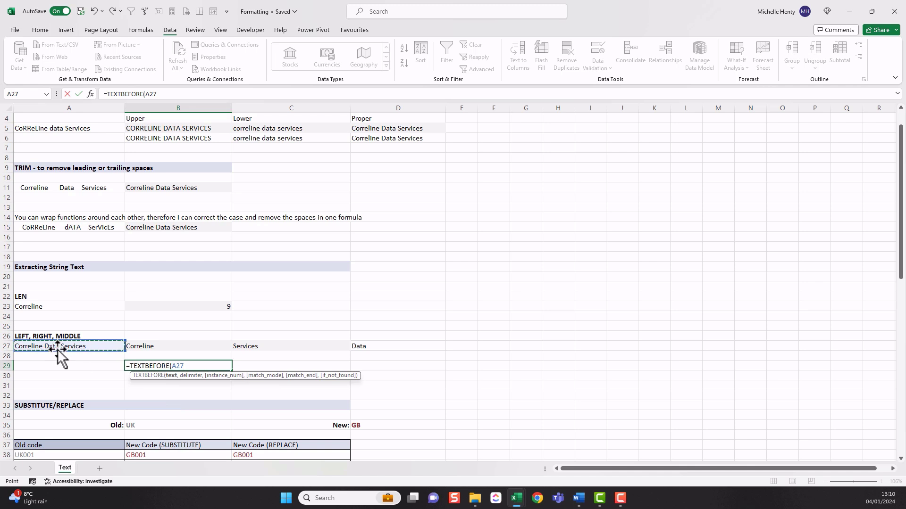
{"action": "type", "text": ","}
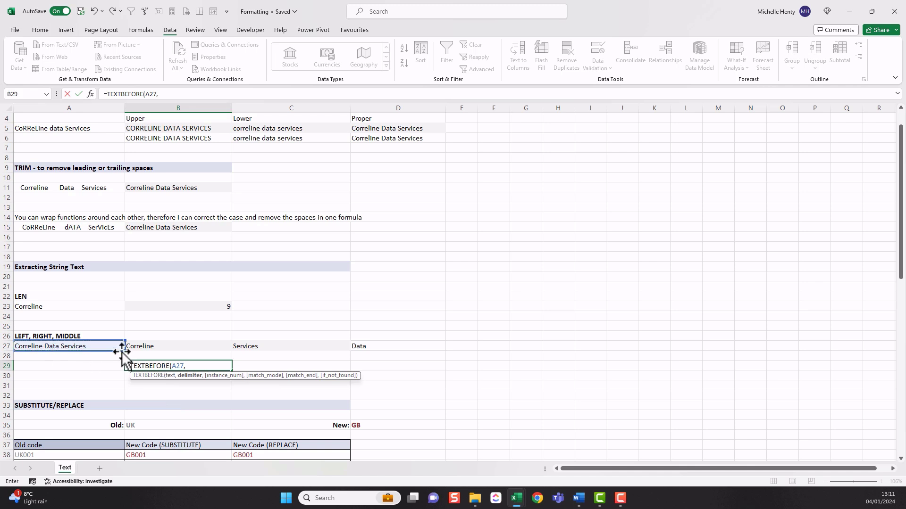
{"action": "type", "text": "\" \",1"}
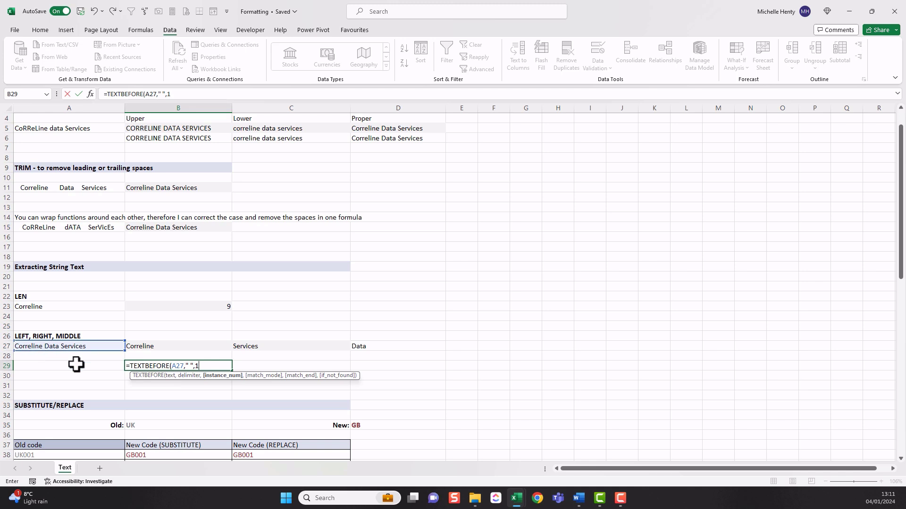
{"action": "key", "text": "Return"}
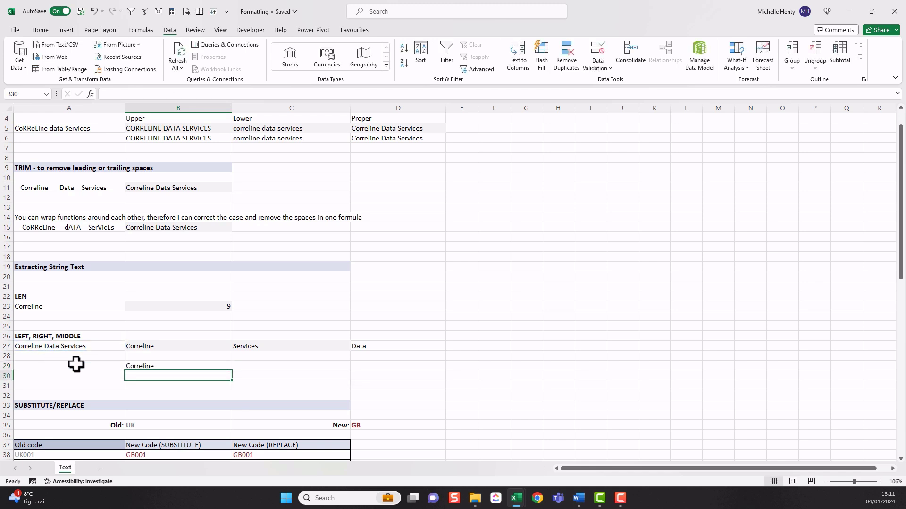
Enter a TEXTAFTER formula in B30 that returns the text in A27 after the space, with instance number 2
{"action": "type", "text": "=text"}
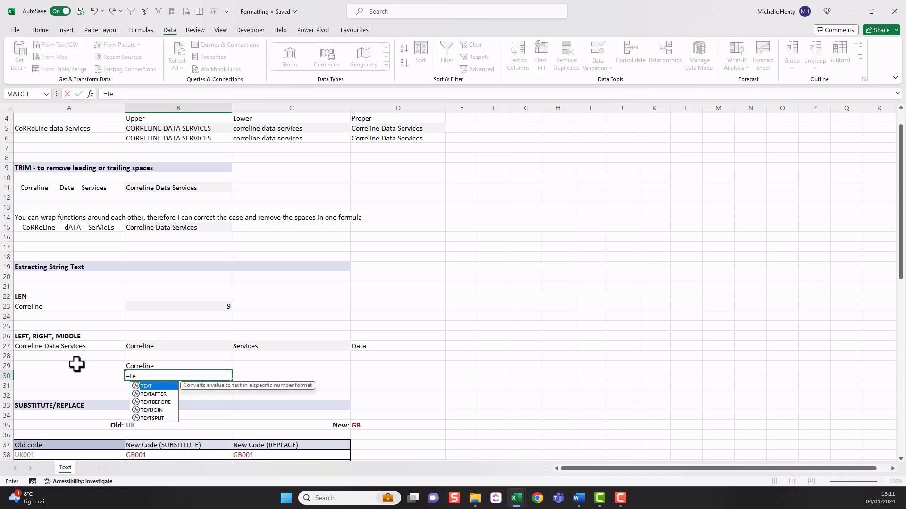
{"action": "double_click", "coordinate": [158, 394]}
{"action": "left_click", "coordinate": [50, 348]}
{"action": "type", "text": ","}
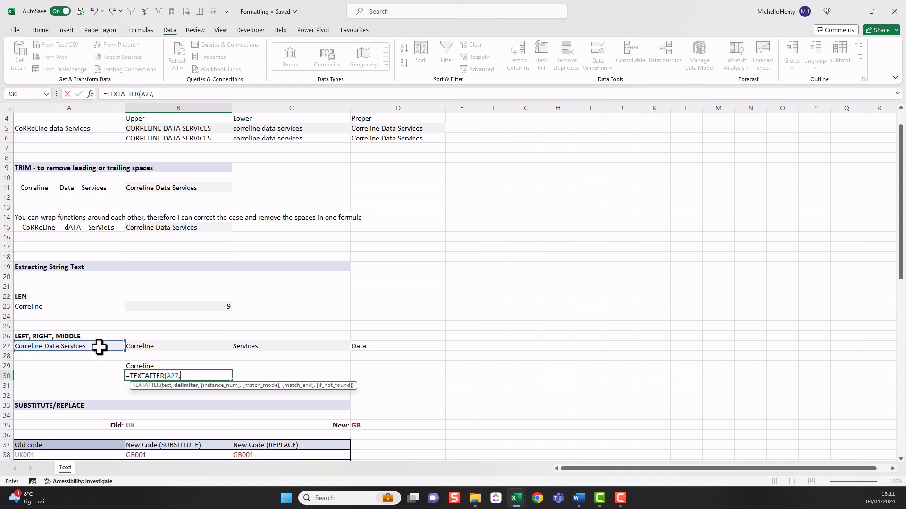
{"action": "type", "text": "\" \",2"}
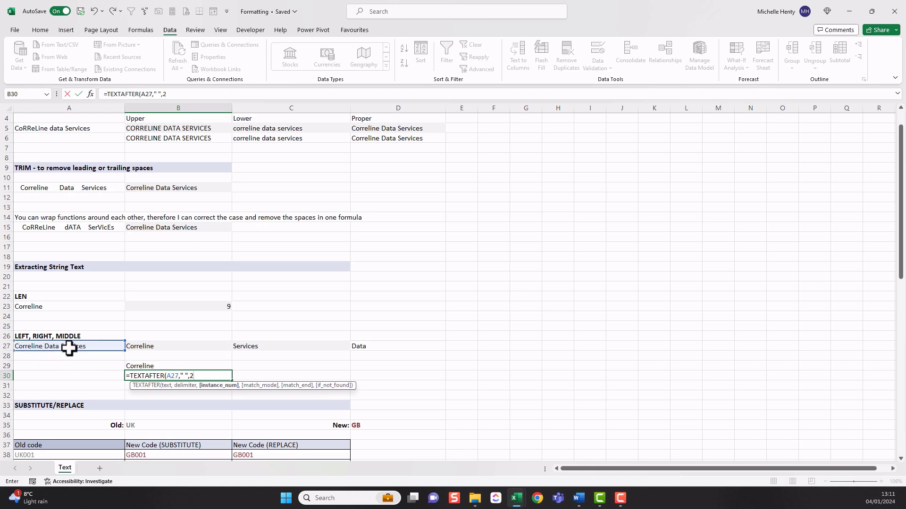
{"action": "key", "text": "Return"}
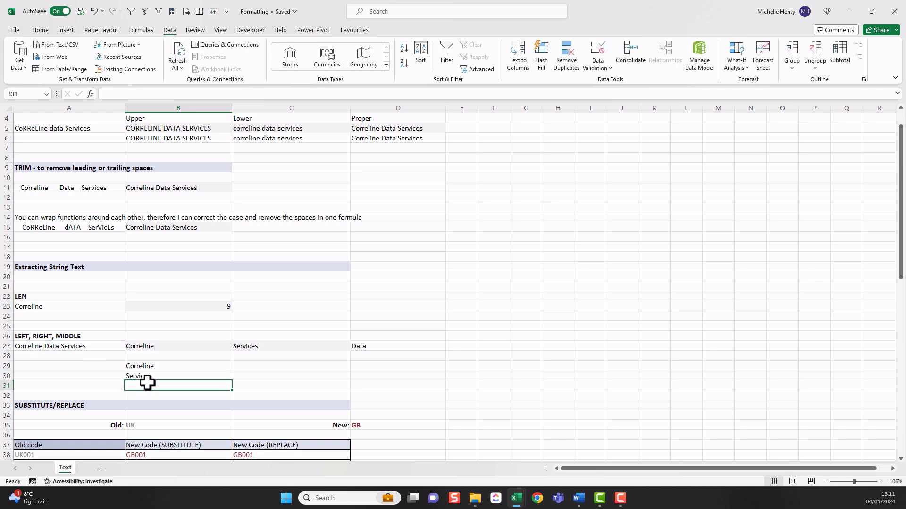
Enter a TEXTBEFORE formula in B31 that returns the text in A27 before the space, with instance number 2
{"action": "type", "text": "=text"}
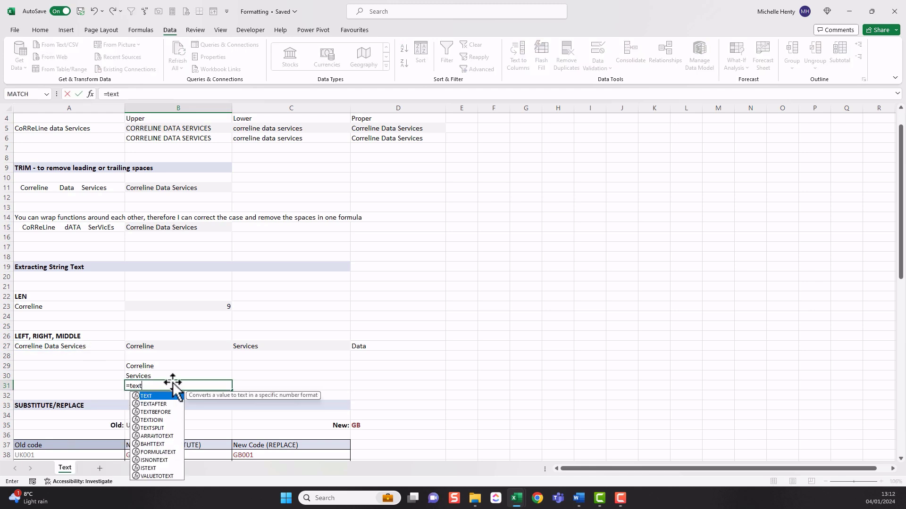
{"action": "double_click", "coordinate": [157, 412]}
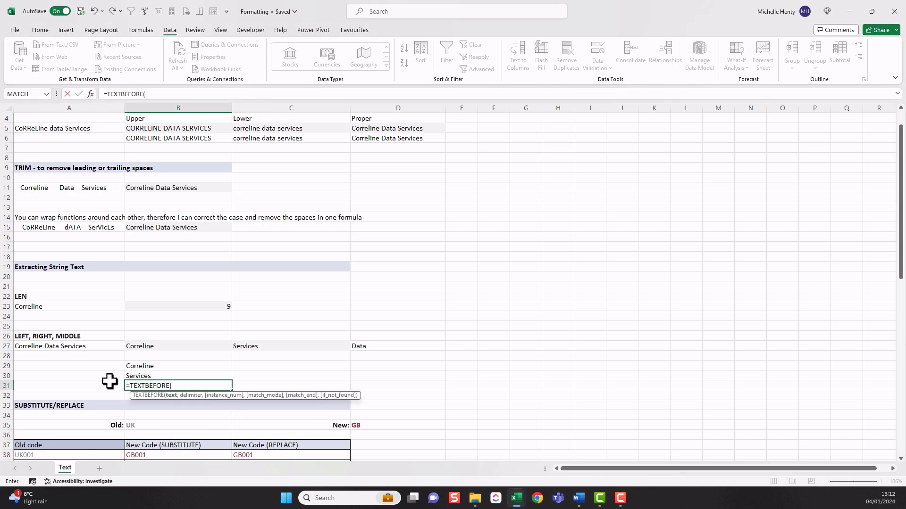
{"action": "left_click", "coordinate": [73, 349]}
{"action": "type", "text": ","}
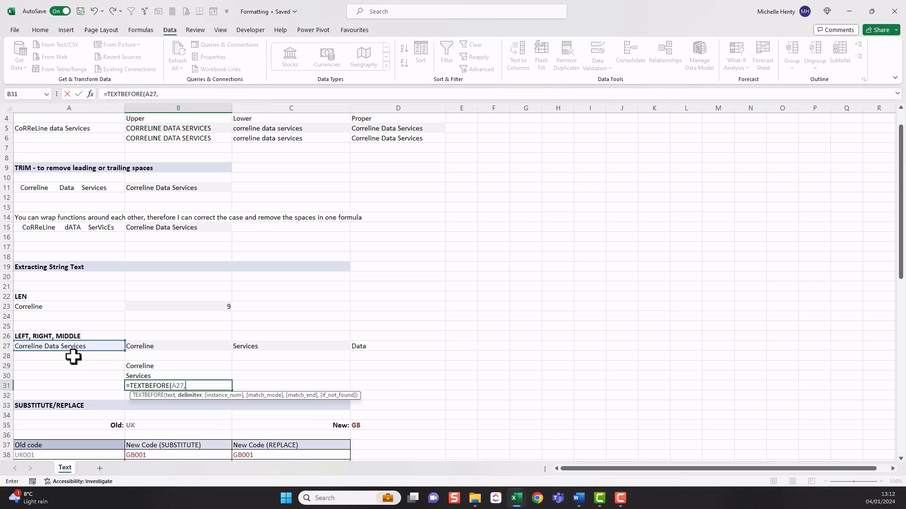
{"action": "type", "text": "\" \","}
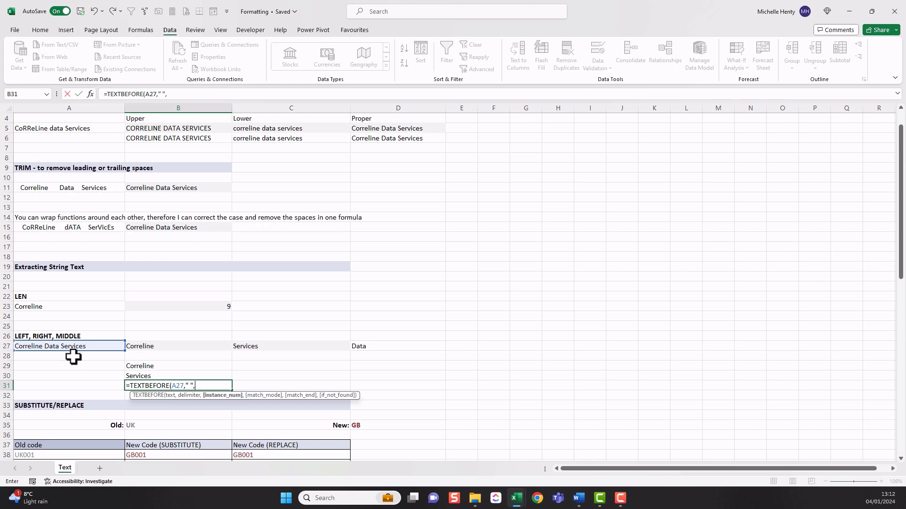
{"action": "type", "text": "2)"}
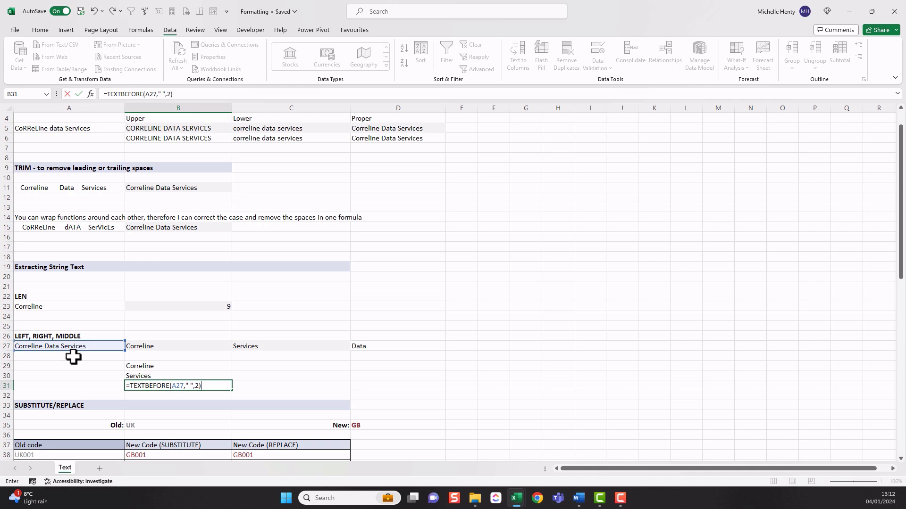
{"action": "key", "text": "Return"}
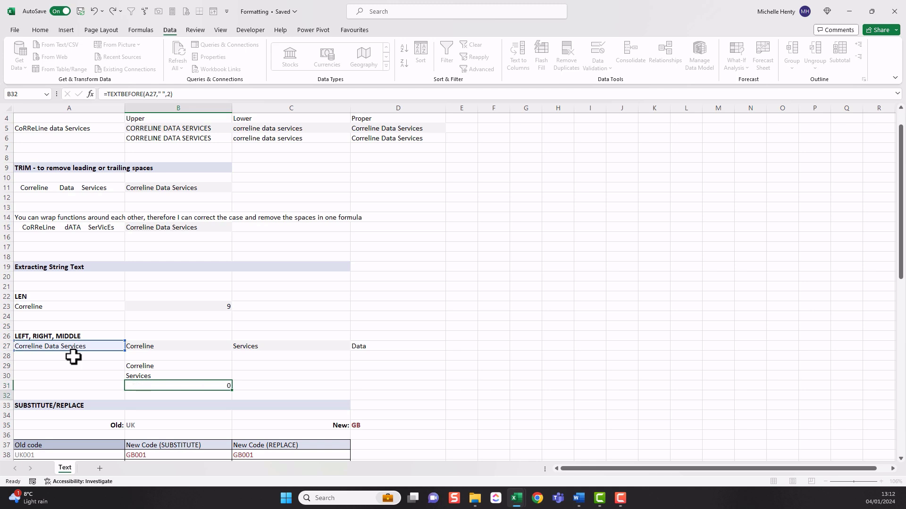
Wrap the B31 TEXTBEFORE formula in a TEXTAFTER with a space delimiter and instance number 1 to extract the middle word
{"action": "key", "text": "Up"}
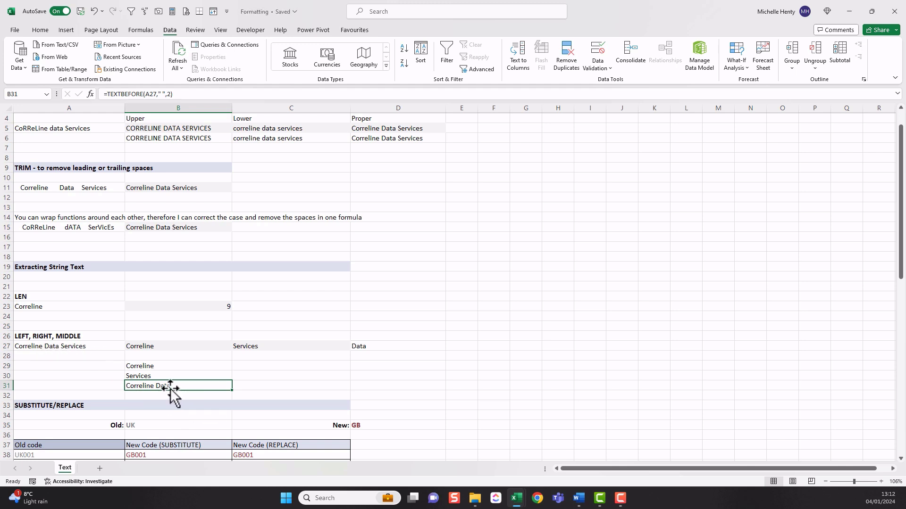
{"action": "left_click", "coordinate": [107, 94]}
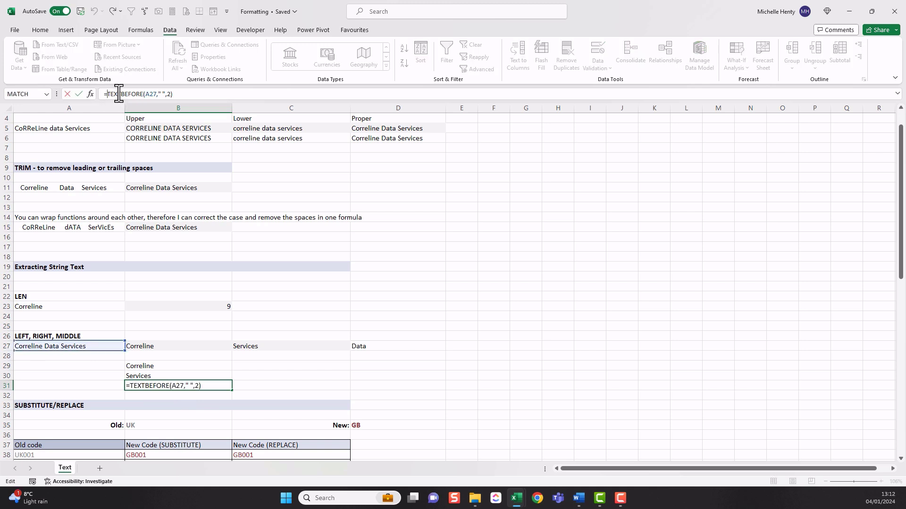
{"action": "type", "text": "textaf"}
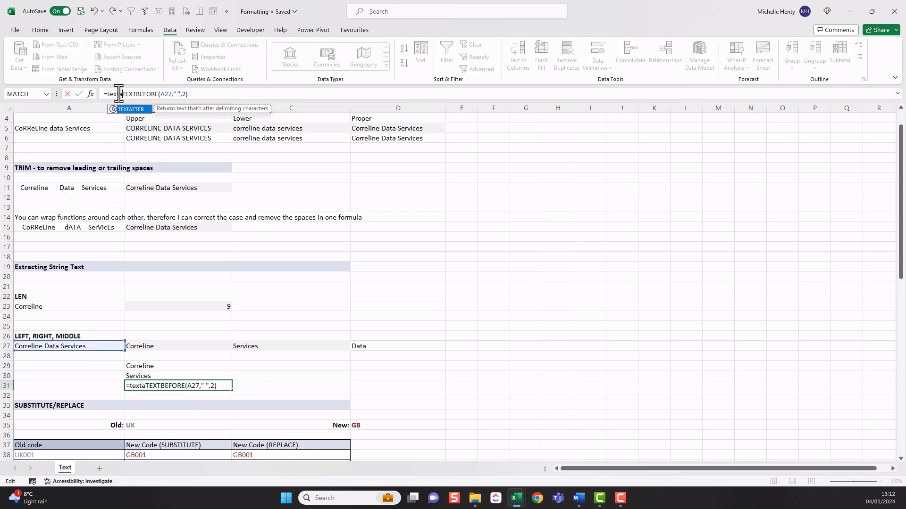
{"action": "double_click", "coordinate": [131, 109]}
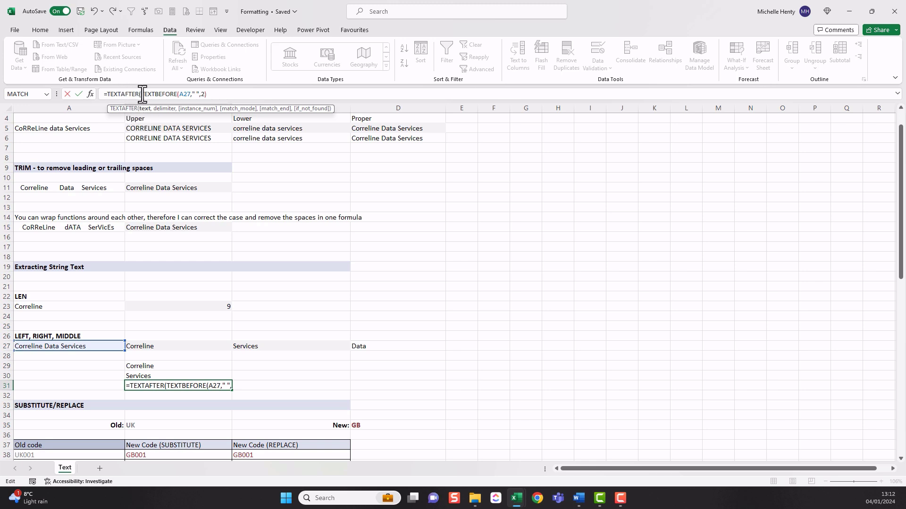
{"action": "left_click", "coordinate": [210, 95]}
{"action": "type", "text": ","}
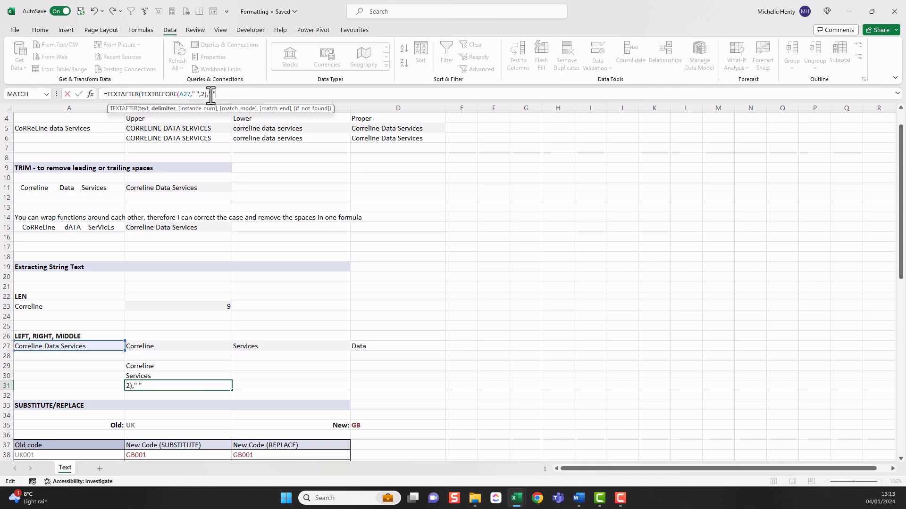
{"action": "type", "text": "\" \",1"}
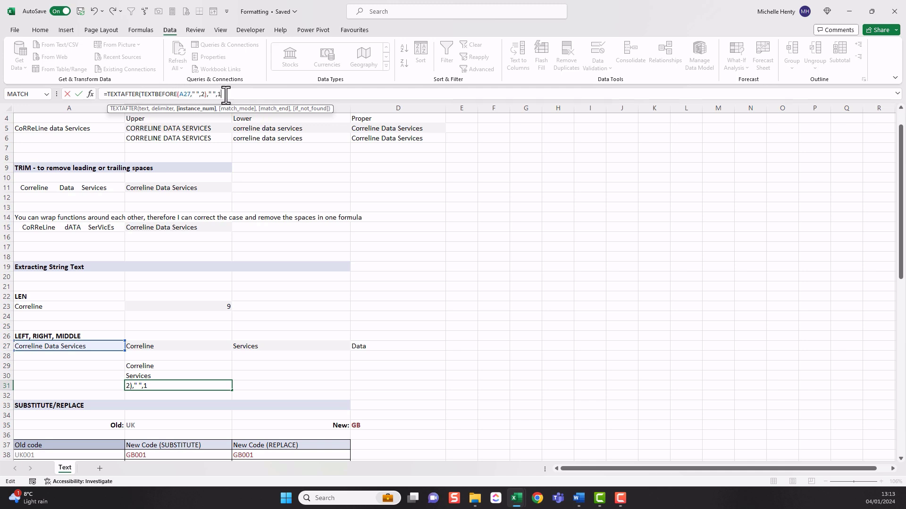
{"action": "key", "text": "Return"}
{"action": "left_click", "coordinate": [160, 369]}
{"action": "left_click_drag", "start_coordinate": [160, 375], "coordinate": [160, 386]}
Copy the text in A27 into G25
{"action": "left_click", "coordinate": [75, 346]}
{"action": "key", "text": "ctrl+c"}
{"action": "left_click", "coordinate": [521, 326]}
{"action": "key", "text": "ctrl+v"}
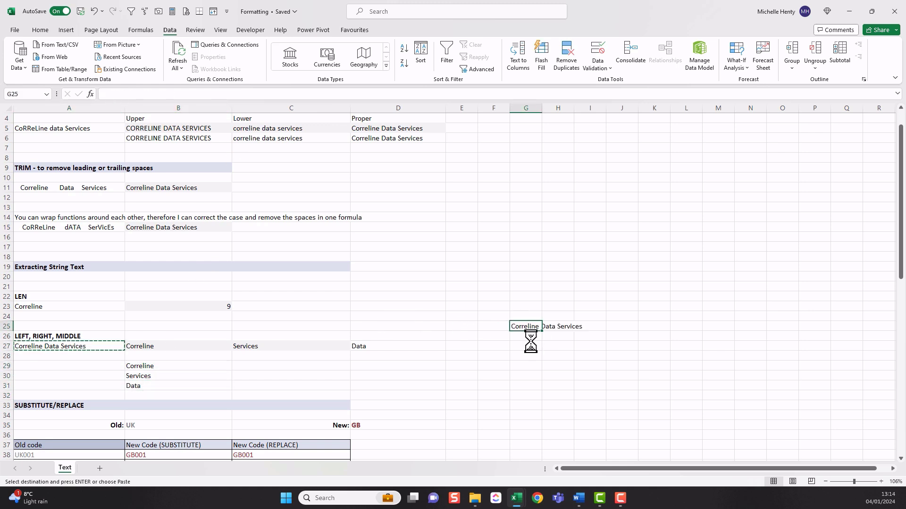
Split the text in G25 into separate words across G25:I25 with Text to Columns, using the Delimited type and the existing delimiter settings
{"action": "left_click", "coordinate": [518, 56]}
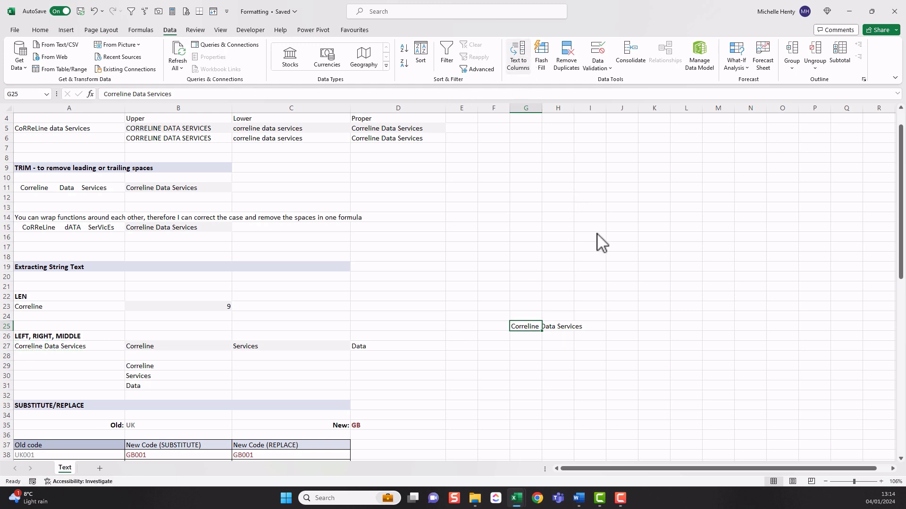
{"action": "left_click", "coordinate": [608, 201]}
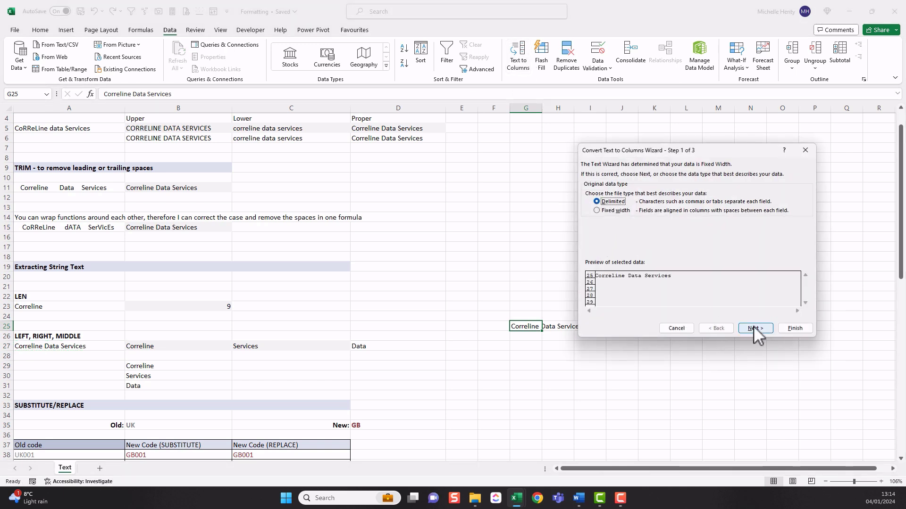
{"action": "left_click", "coordinate": [754, 328]}
{"action": "left_click", "coordinate": [763, 332]}
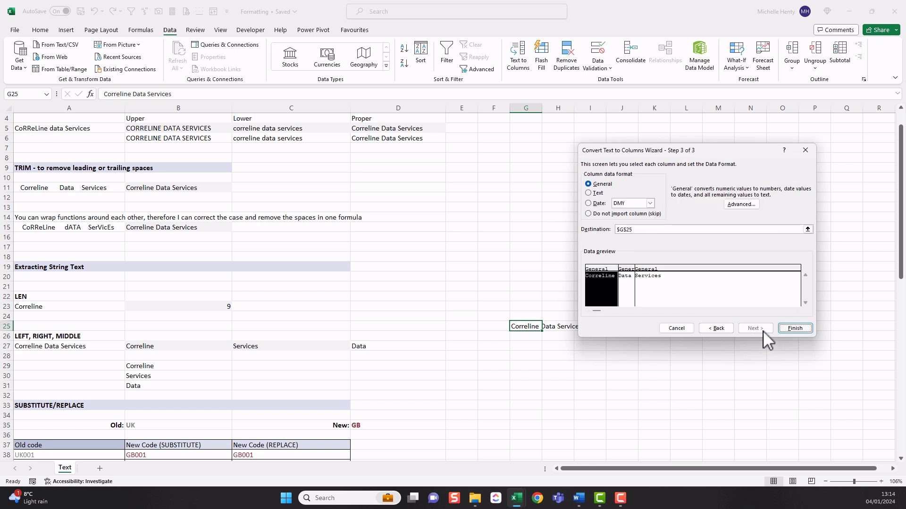
{"action": "left_click", "coordinate": [788, 327]}
{"action": "left_click", "coordinate": [554, 328]}
{"action": "left_click", "coordinate": [582, 330]}
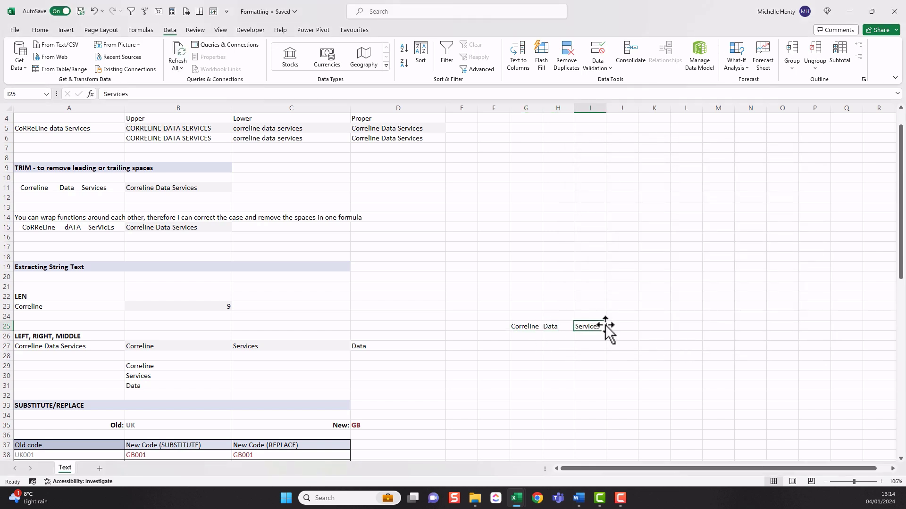
{"action": "left_click_drag", "start_coordinate": [517, 329], "coordinate": [592, 325]}
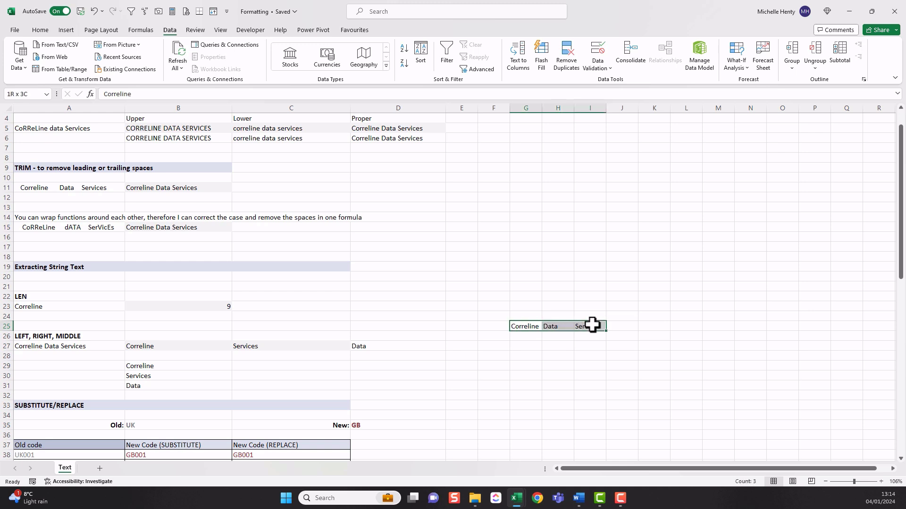
Enter a TEXTJOIN formula in J25 that joins G25, H25 and I25 with a space delimiter, ignoring empty cells
{"action": "left_click", "coordinate": [631, 328]}
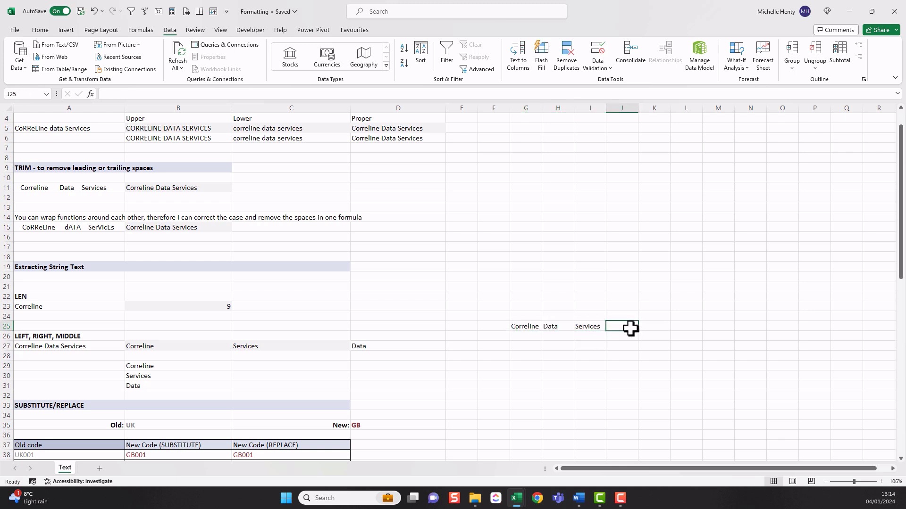
{"action": "type", "text": "=text"}
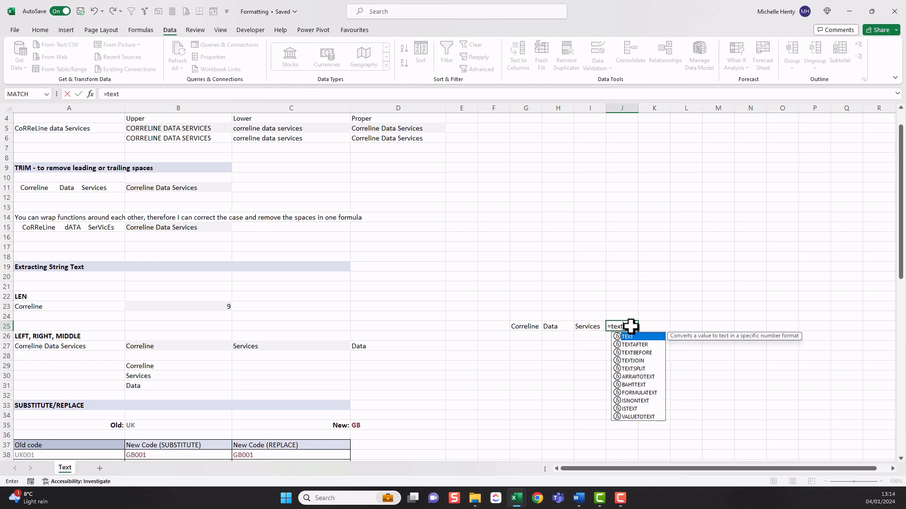
{"action": "double_click", "coordinate": [625, 361]}
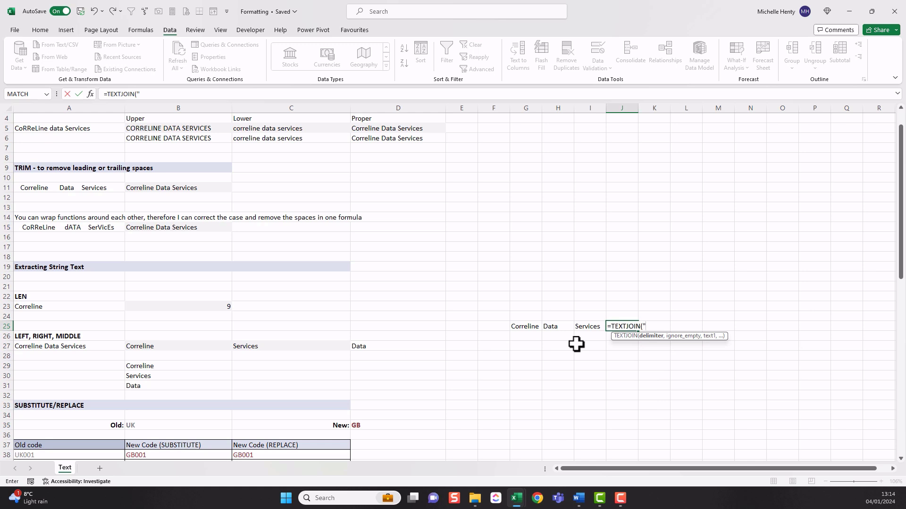
{"action": "type", "text": "\" \","}
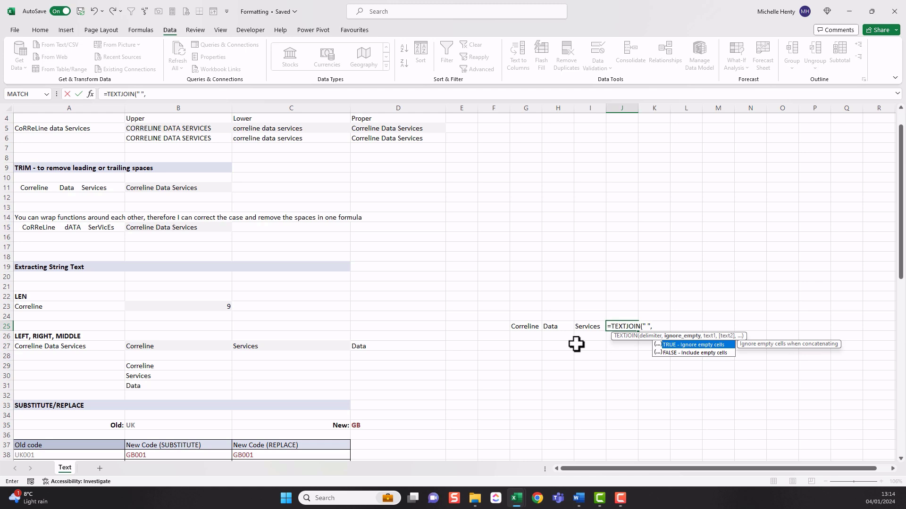
{"action": "double_click", "coordinate": [680, 347]}
{"action": "type", "text": ","}
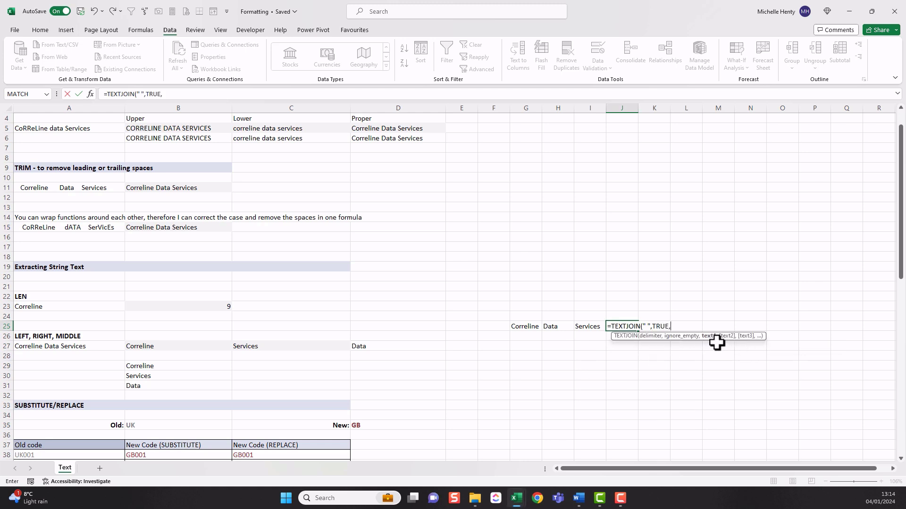
{"action": "left_click", "coordinate": [529, 326]}
{"action": "type", "text": ","}
{"action": "left_click", "coordinate": [559, 326]}
{"action": "type", "text": ","}
{"action": "left_click", "coordinate": [593, 326]}
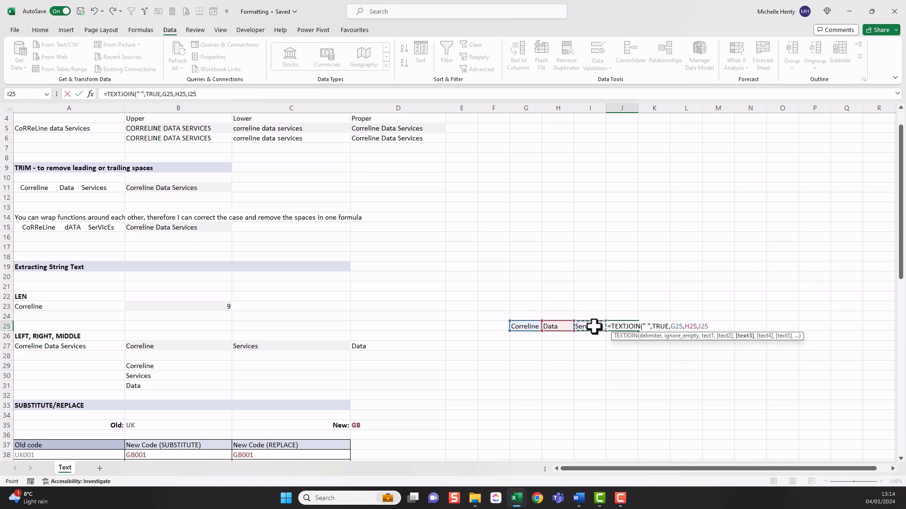
{"action": "key", "text": "Return"}
{"action": "left_click", "coordinate": [626, 325]}
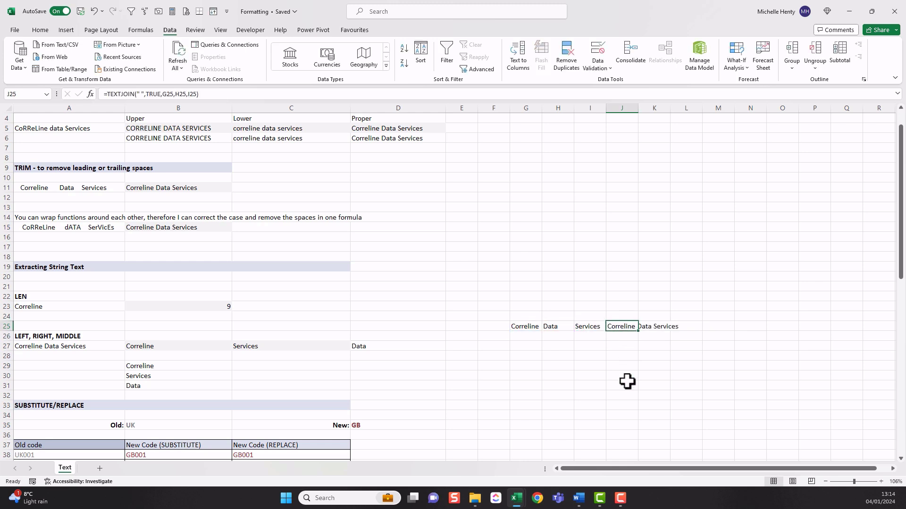
Enter a CONCAT formula in J26 that combines G25, H25 and I25
{"action": "left_click", "coordinate": [619, 337]}
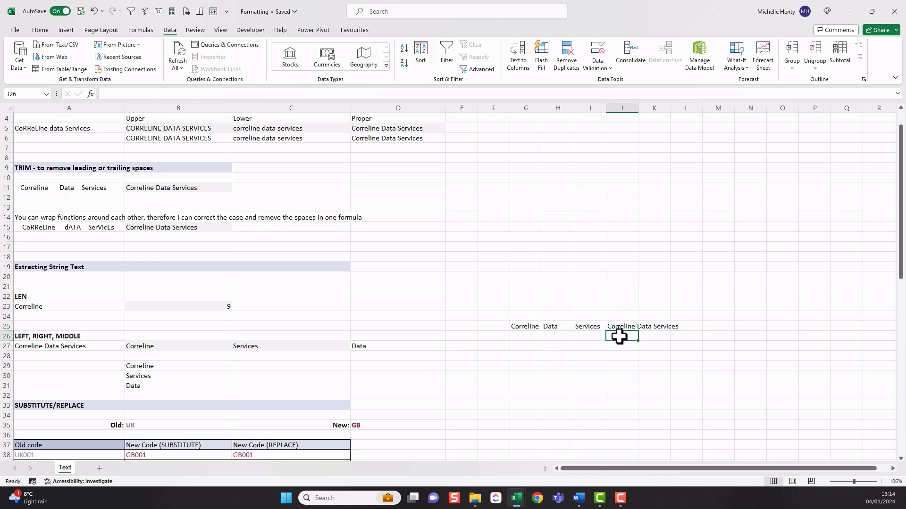
{"action": "type", "text": "=con"}
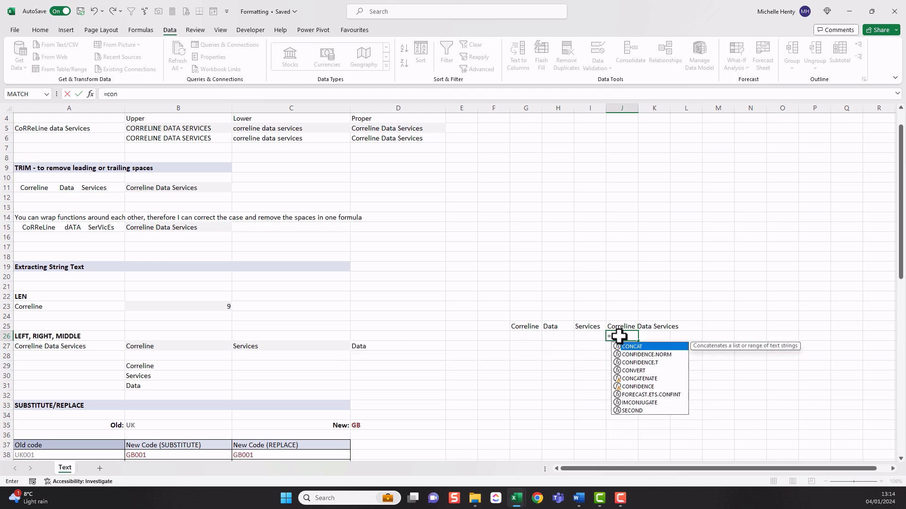
{"action": "double_click", "coordinate": [629, 348]}
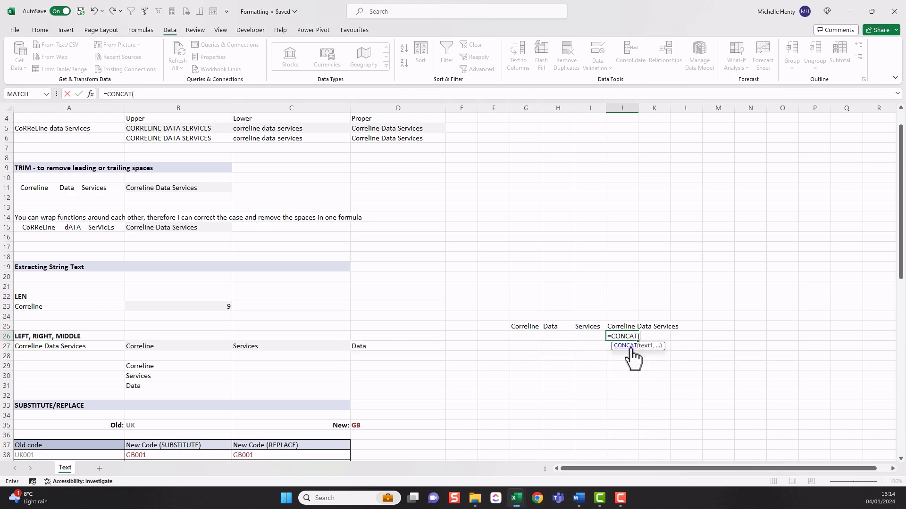
{"action": "left_click", "coordinate": [530, 327]}
{"action": "type", "text": ","}
{"action": "left_click", "coordinate": [551, 326]}
{"action": "type", "text": ","}
{"action": "left_click", "coordinate": [589, 326]}
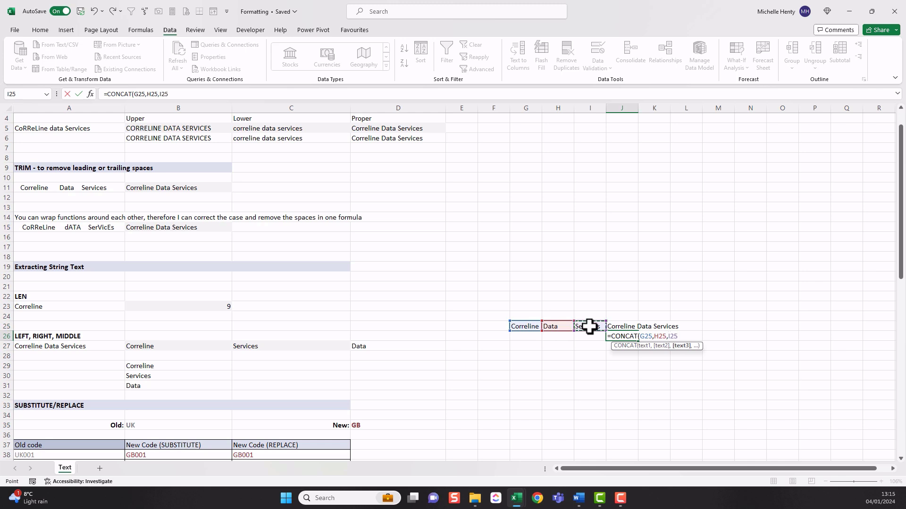
{"action": "key", "text": "Return"}
Complete the CONCAT formula in J26 with a space in quotes between G25, H25 and I25
{"action": "left_click", "coordinate": [615, 336]}
{"action": "left_click", "coordinate": [145, 94]}
{"action": "key", "text": "Right"}
{"action": "type", "text": "\" \","}
{"action": "left_click", "coordinate": [169, 95]}
{"action": "type", "text": "\""}
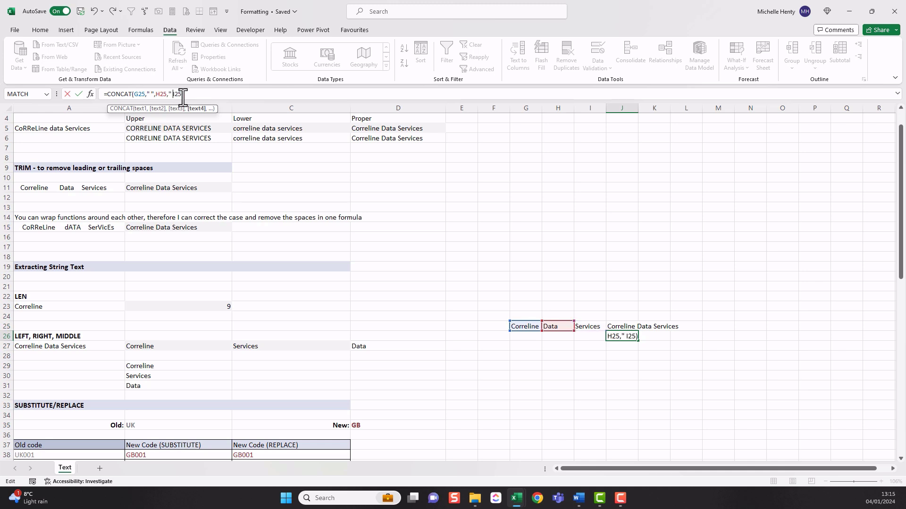
{"action": "type", "text": ","}
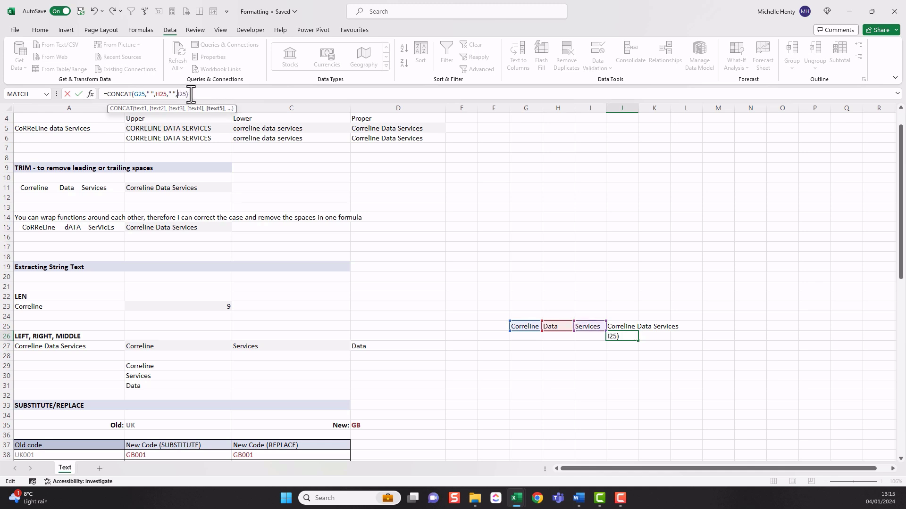
{"action": "left_click", "coordinate": [196, 95]}
{"action": "key", "text": "Return"}
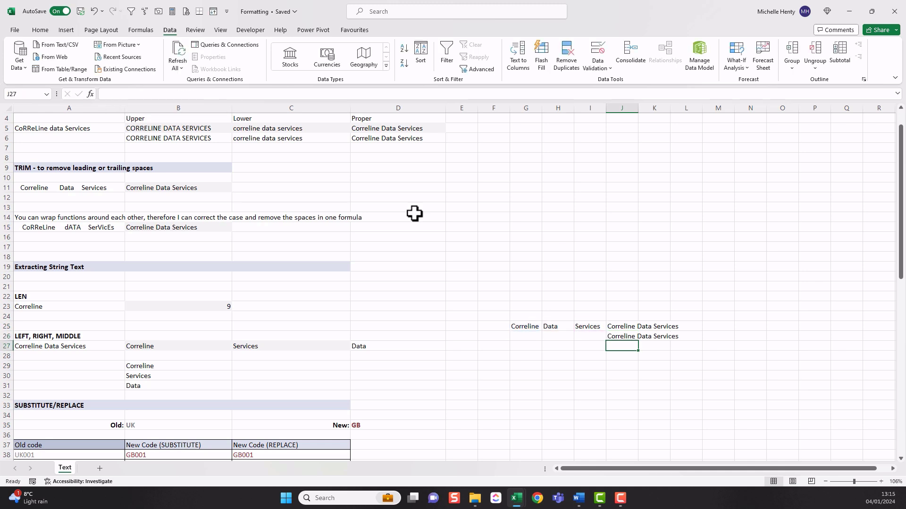
{"action": "left_click", "coordinate": [622, 337]}
Copy the text in A27 into G28
{"action": "left_click", "coordinate": [69, 346]}
{"action": "key", "text": "ctrl+c"}
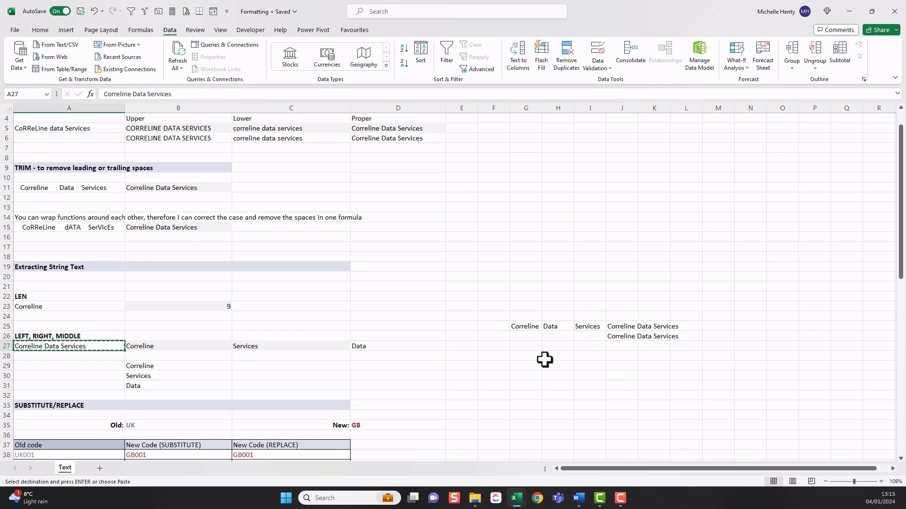
{"action": "left_click", "coordinate": [536, 359]}
{"action": "key", "text": "ctrl+v"}
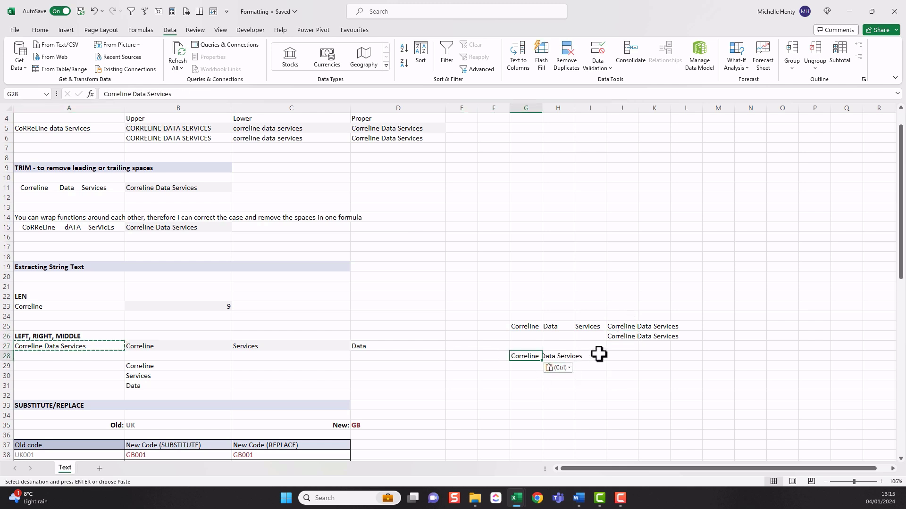
Enter a TEXTSPLIT formula in I28 that splits G28 into columns using a space as the column delimiter
{"action": "left_click", "coordinate": [596, 355]}
{"action": "key", "text": "Escape"}
{"action": "type", "text": "=tex"}
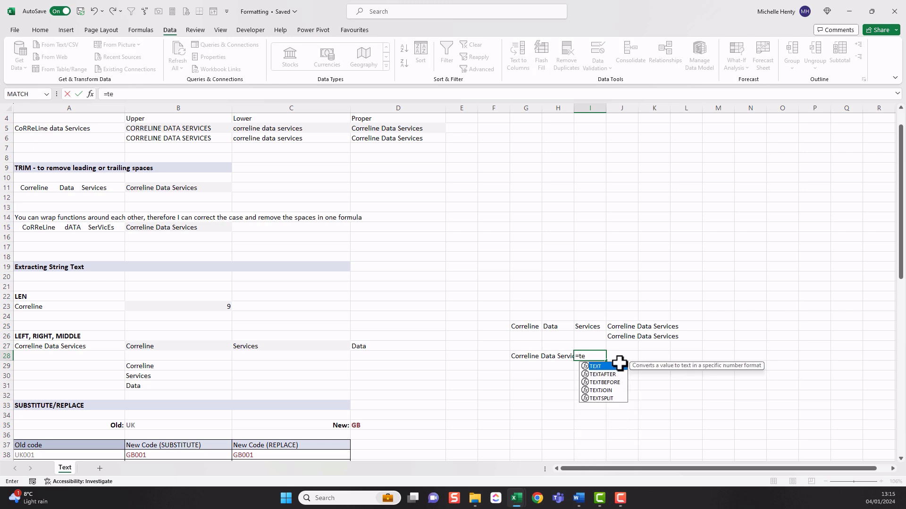
{"action": "double_click", "coordinate": [608, 399]}
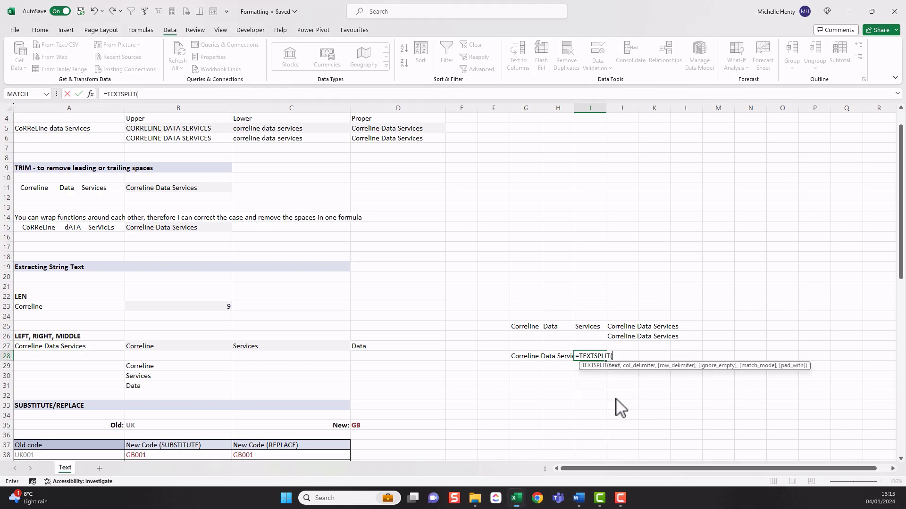
{"action": "left_click", "coordinate": [528, 358]}
{"action": "type", "text": ","}
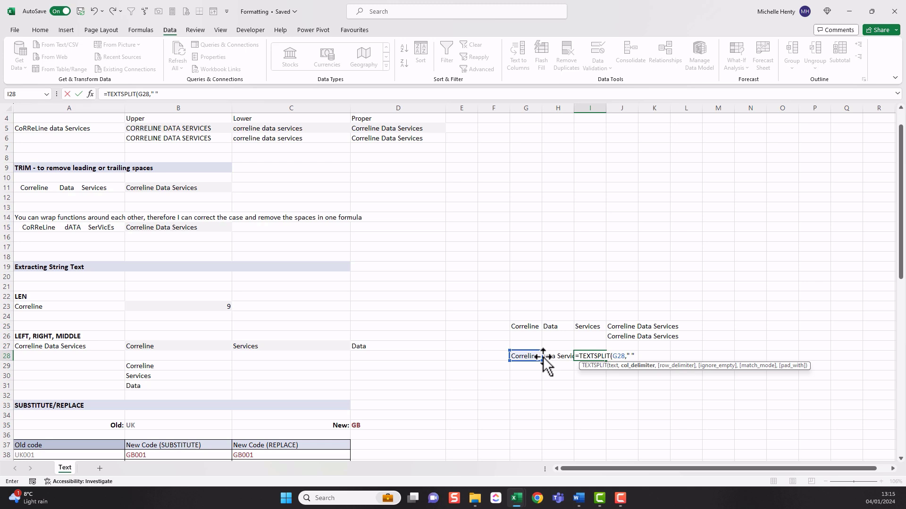
{"action": "type", "text": "\" \")"}
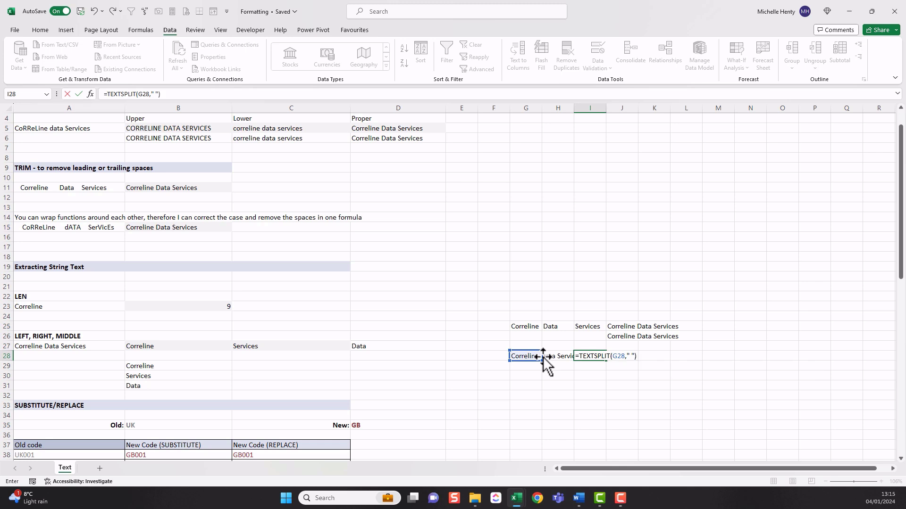
{"action": "key", "text": "Return"}
Examine the TEXTSPLIT spill range I28:K28, comparing the formula shown for each of its cells
{"action": "left_click", "coordinate": [589, 356]}
{"action": "left_click", "coordinate": [622, 356]}
{"action": "left_click", "coordinate": [642, 357]}
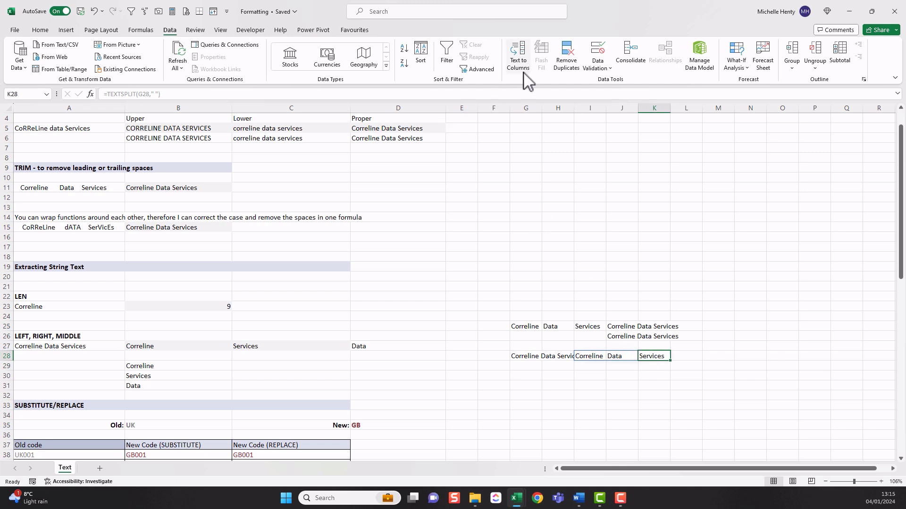
{"action": "left_click", "coordinate": [592, 356]}
{"action": "left_click_drag", "start_coordinate": [594, 357], "coordinate": [647, 357]}
{"action": "left_click", "coordinate": [587, 357]}
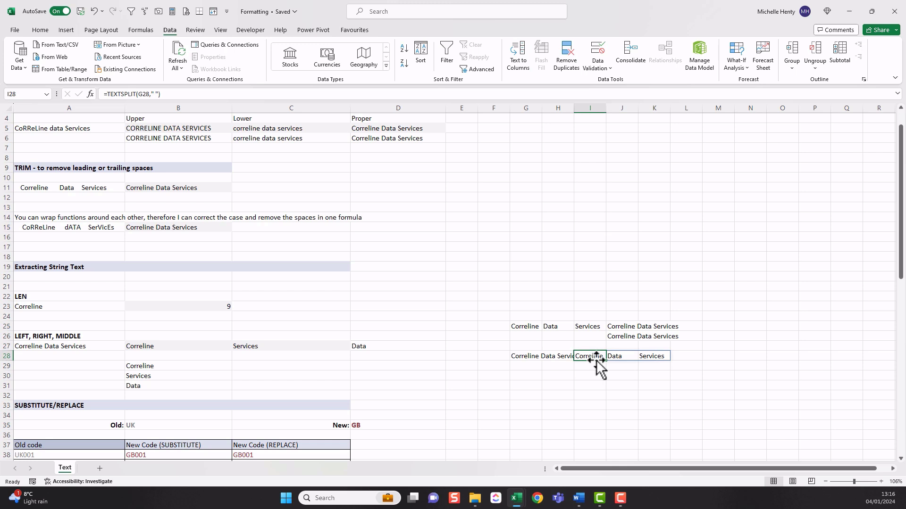
{"action": "left_click", "coordinate": [614, 356]}
{"action": "left_click", "coordinate": [648, 355]}
{"action": "left_click", "coordinate": [595, 356]}
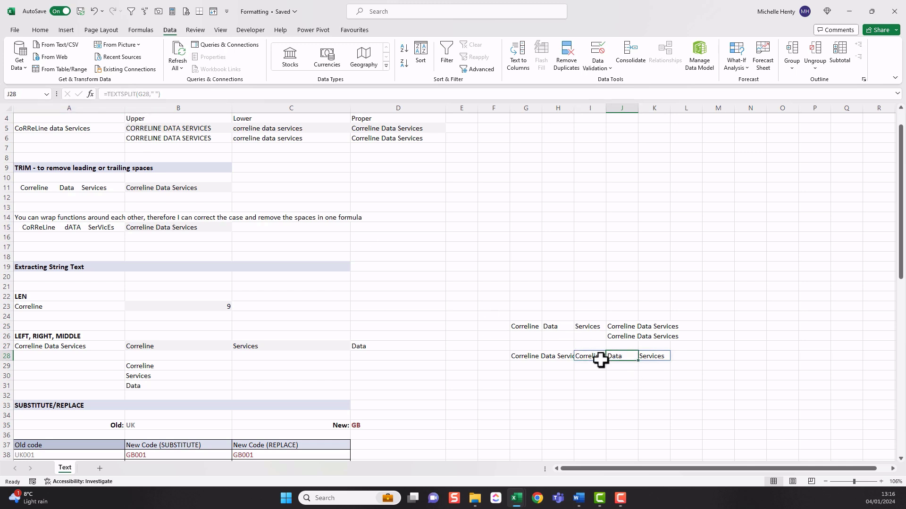
{"action": "left_click", "coordinate": [624, 356]}
{"action": "left_click", "coordinate": [655, 359]}
Convert the TEXTSPLIT results in I28:K28 to values in place, and check each cell
{"action": "left_click_drag", "start_coordinate": [603, 358], "coordinate": [645, 359]}
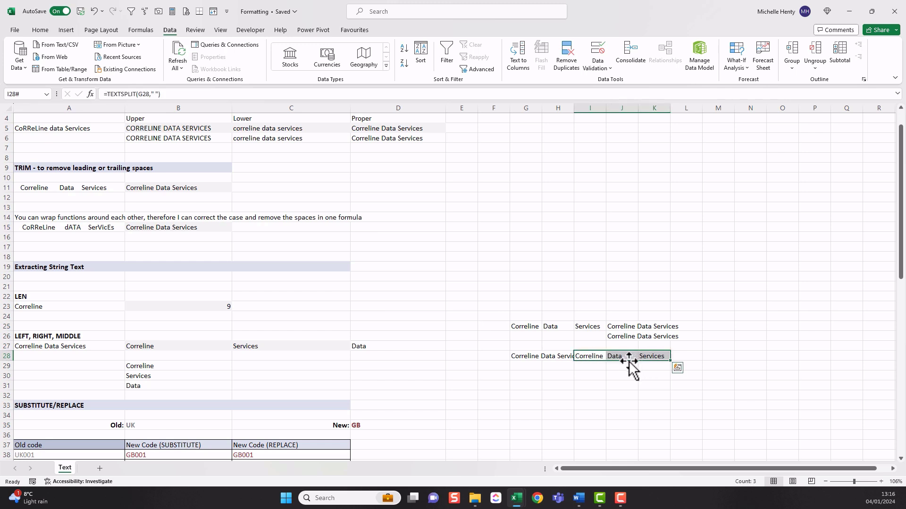
{"action": "left_click_drag", "start_coordinate": [629, 362], "coordinate": [627, 365]}
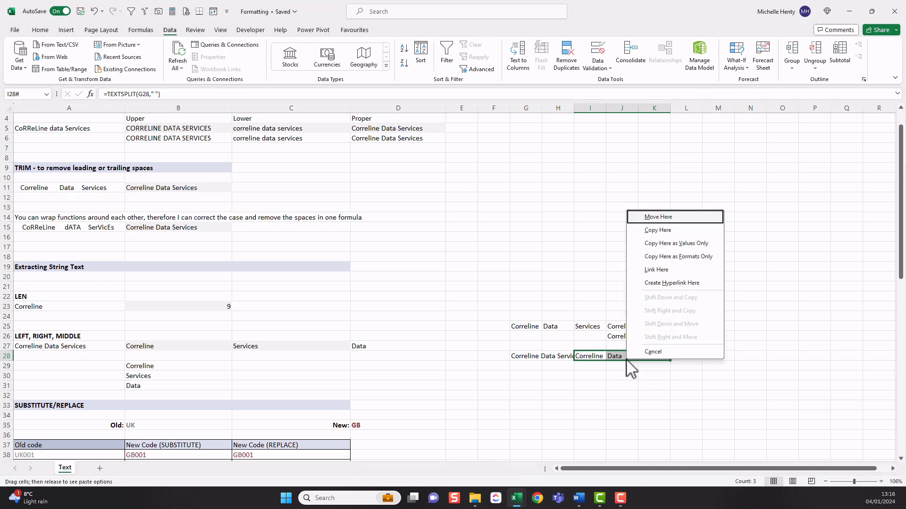
{"action": "left_click", "coordinate": [662, 247]}
{"action": "left_click", "coordinate": [617, 385]}
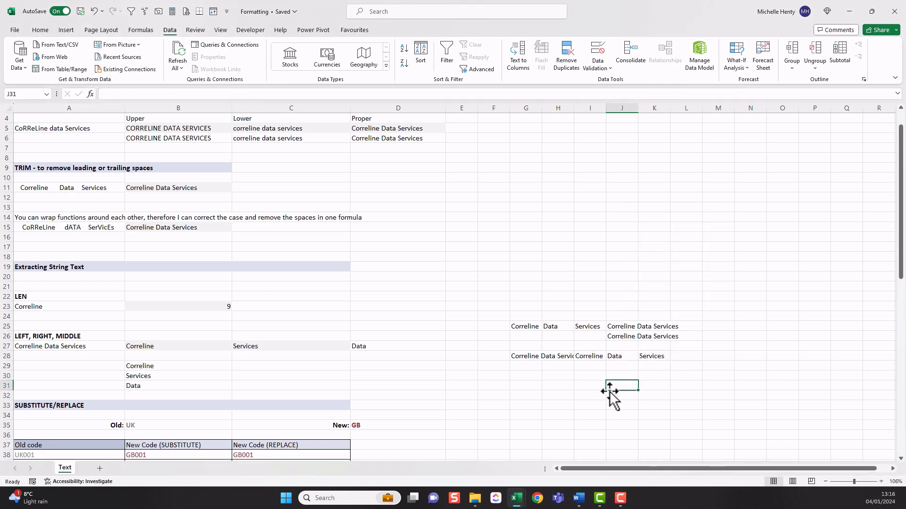
{"action": "left_click", "coordinate": [597, 356]}
{"action": "left_click", "coordinate": [626, 356]}
{"action": "left_click", "coordinate": [659, 356]}
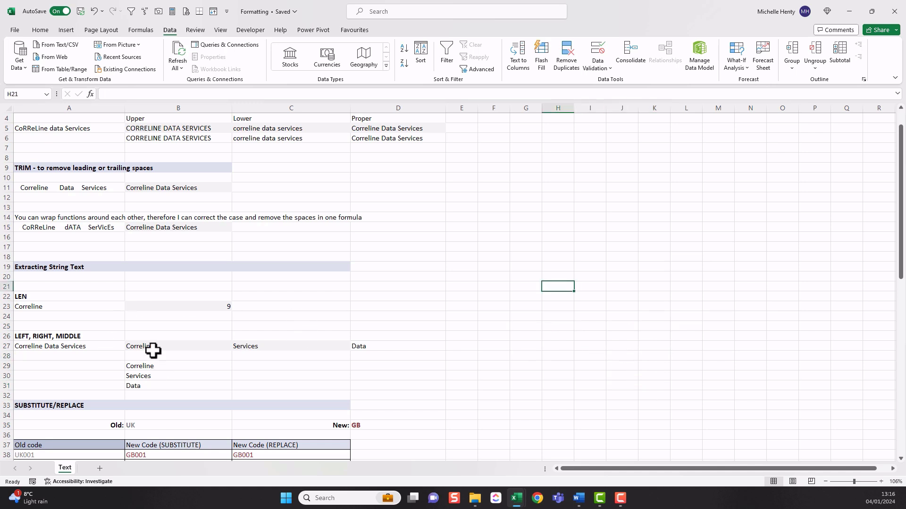
Review the extracted words in B29:B31 and the older first, middle and last name extraction formulas in B76, C77 and D78
{"action": "left_click_drag", "start_coordinate": [153, 369], "coordinate": [155, 383]}
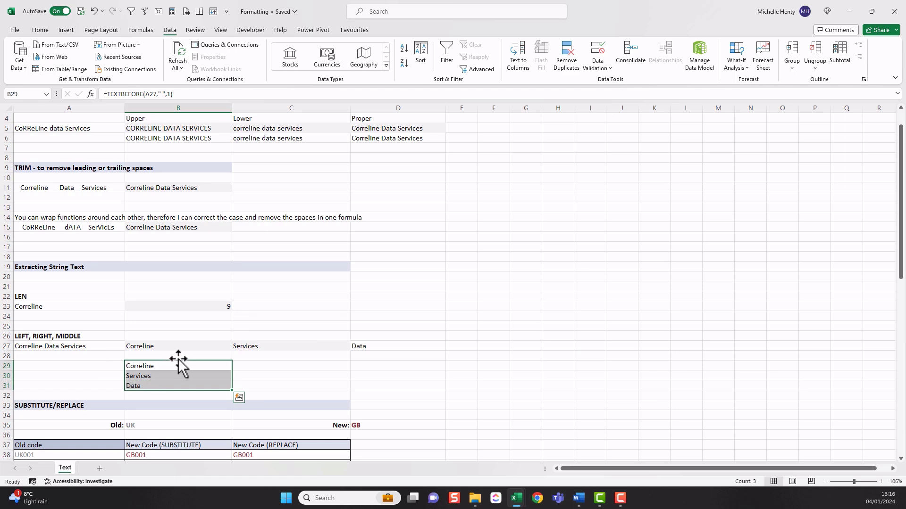
{"action": "scroll", "coordinate": [184, 351], "scroll_direction": "down", "scroll_amount": 1}
{"action": "scroll", "coordinate": [184, 352], "scroll_direction": "down", "scroll_amount": 16}
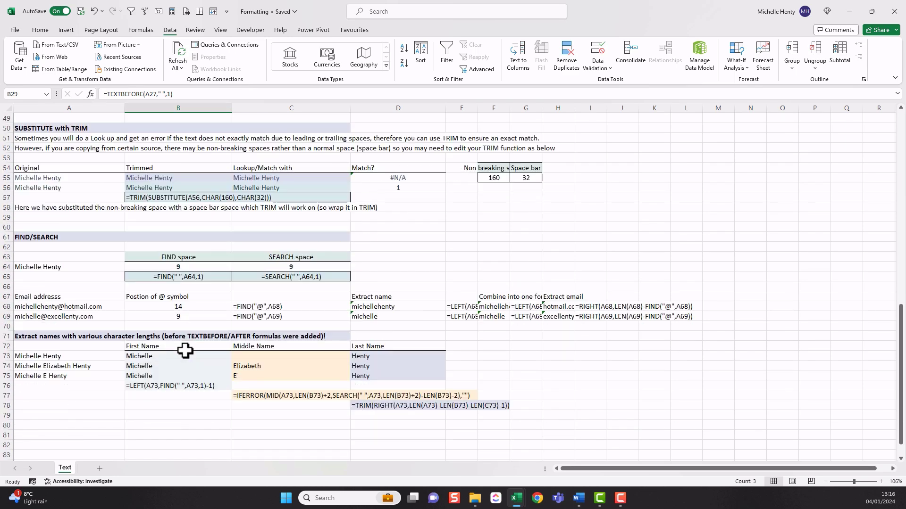
{"action": "left_click", "coordinate": [130, 327]}
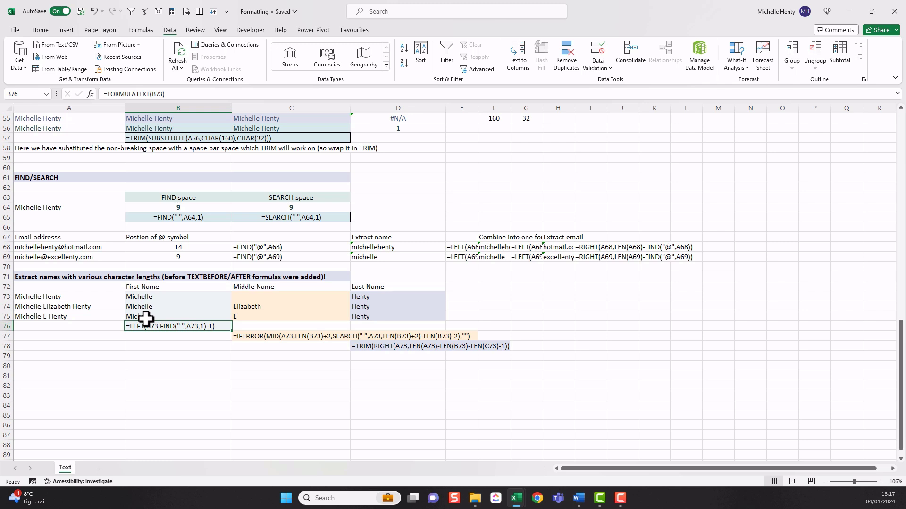
{"action": "left_click", "coordinate": [267, 334]}
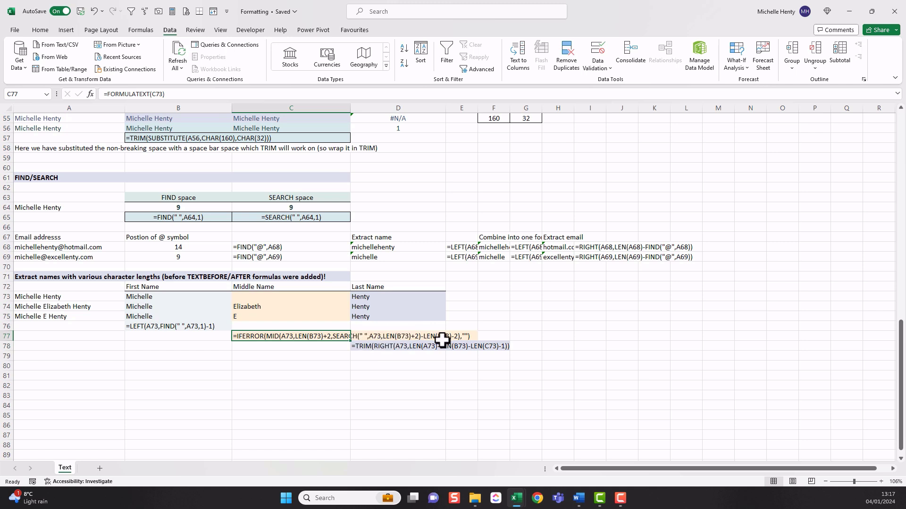
{"action": "left_click", "coordinate": [380, 348]}
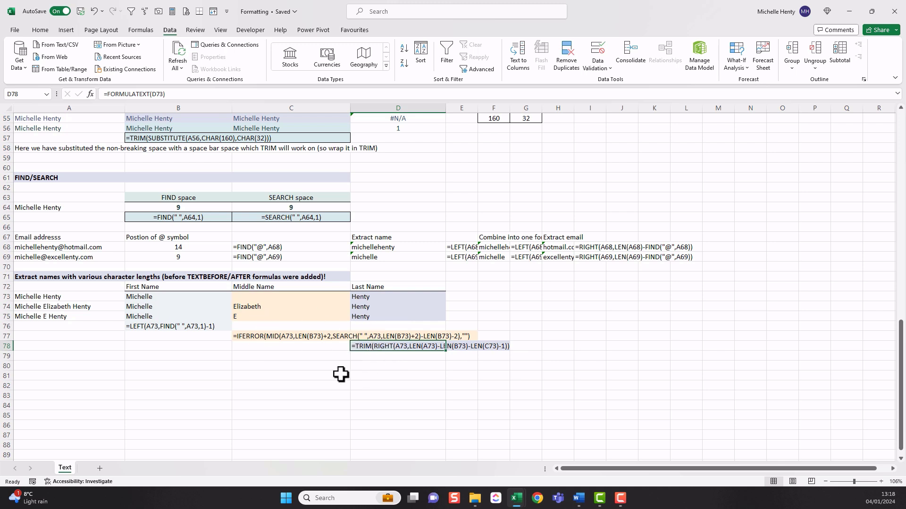
{"action": "left_click", "coordinate": [313, 361]}
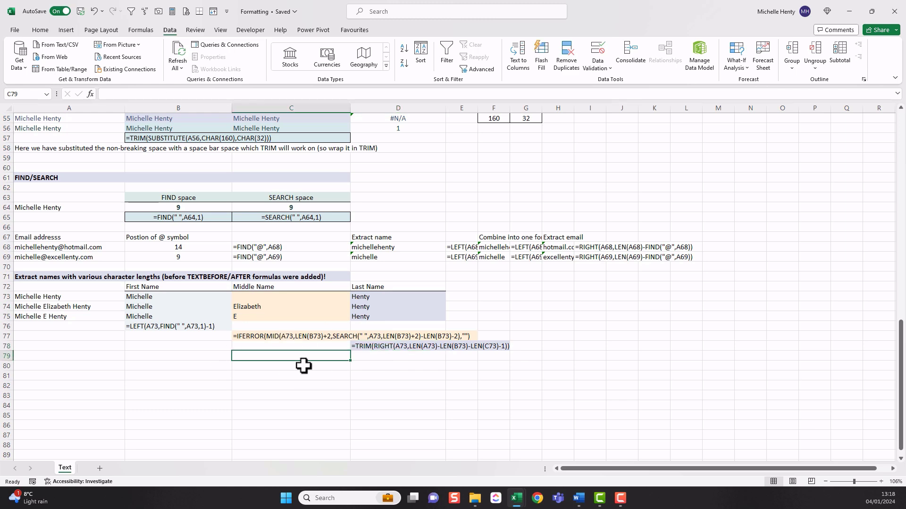
Copy the old codes in A38:A43 of the SUBSTITUTE/REPLACE section to E37:E42
{"action": "scroll", "coordinate": [303, 366], "scroll_direction": "up", "scroll_amount": 15}
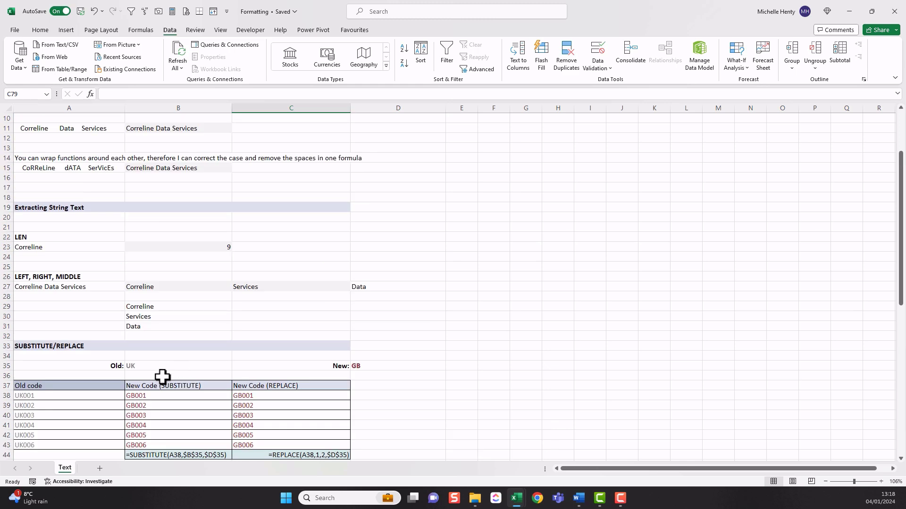
{"action": "scroll", "coordinate": [163, 377], "scroll_direction": "down", "scroll_amount": 8}
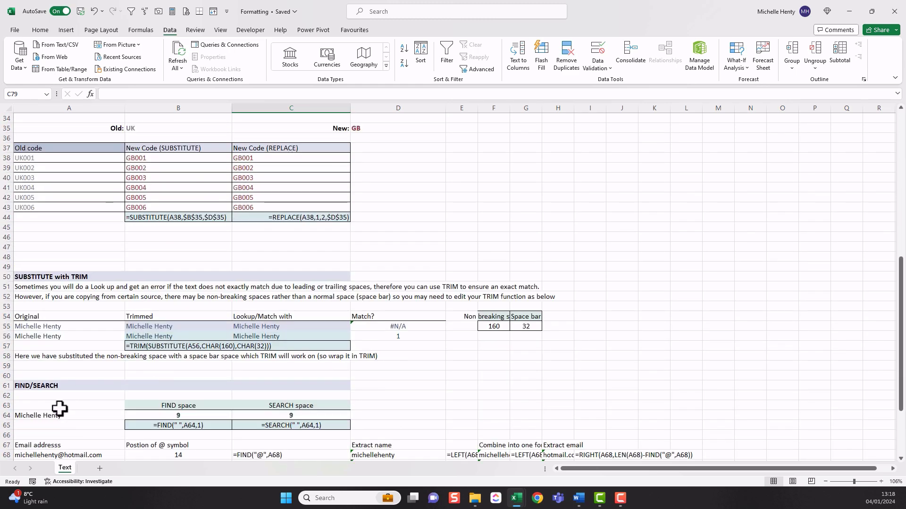
{"action": "scroll", "coordinate": [217, 301], "scroll_direction": "up", "scroll_amount": 6}
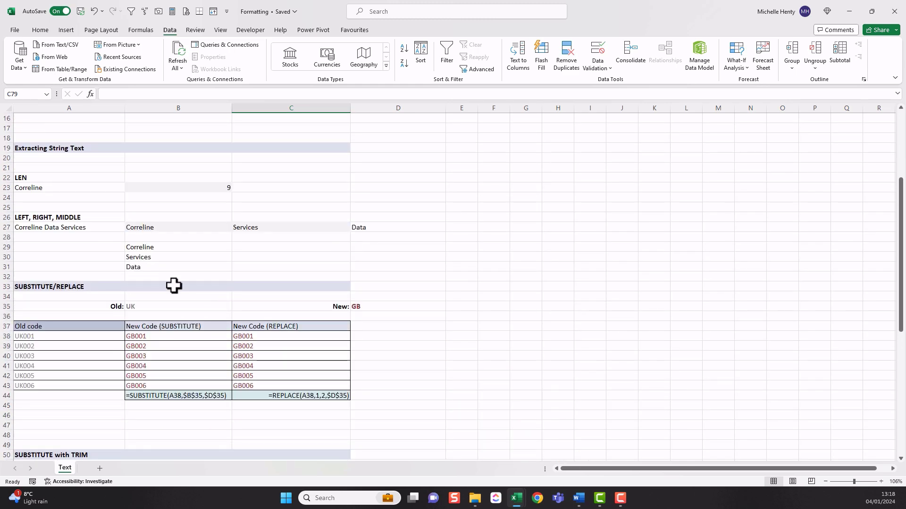
{"action": "left_click", "coordinate": [47, 287]}
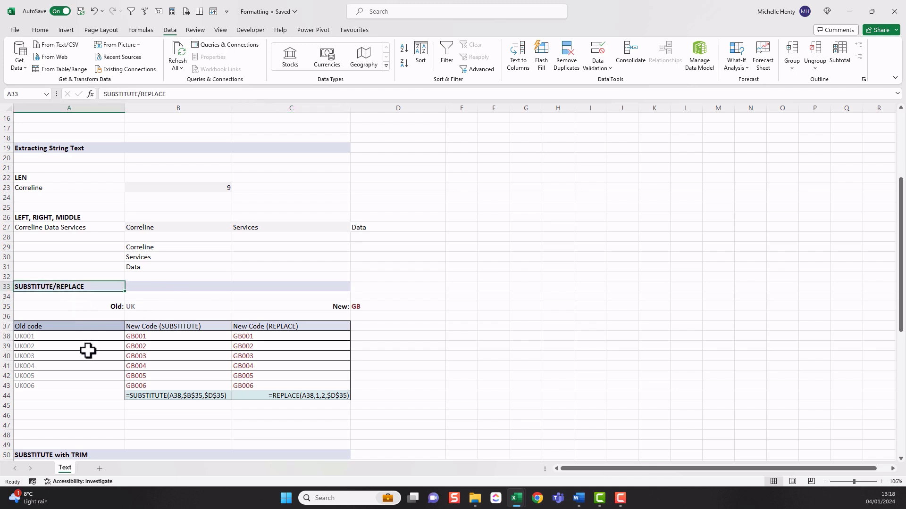
{"action": "left_click", "coordinate": [137, 307]}
{"action": "left_click", "coordinate": [372, 307]}
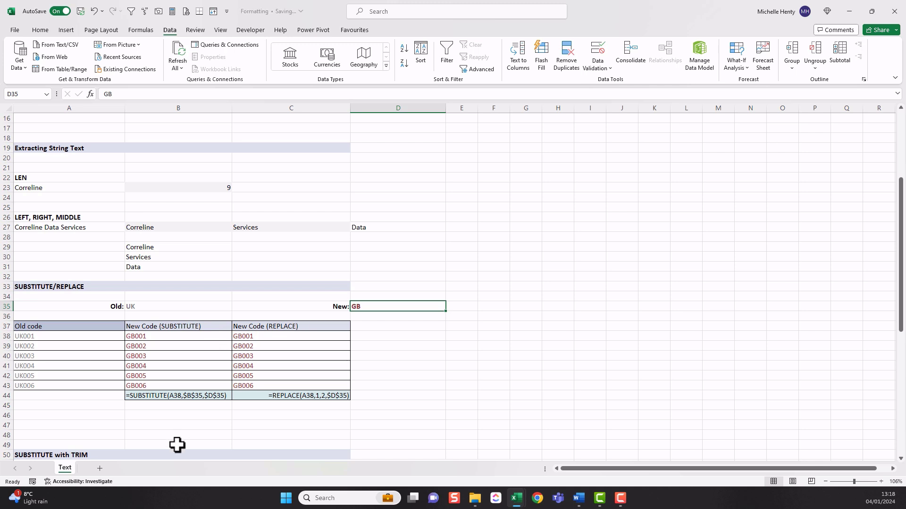
{"action": "left_click_drag", "start_coordinate": [38, 336], "coordinate": [34, 384]}
{"action": "key", "text": "ctrl+c"}
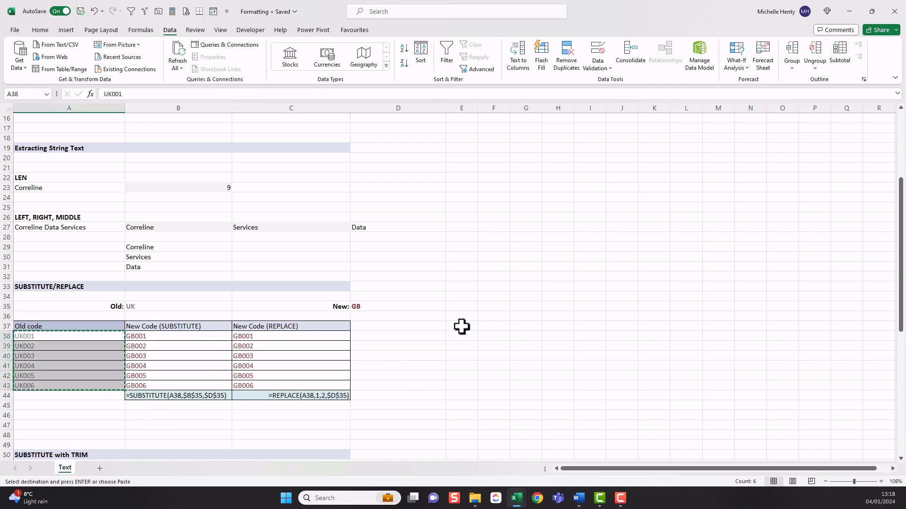
{"action": "left_click", "coordinate": [463, 325]}
{"action": "key", "text": "ctrl+v"}
Enter =SUBSTITUTE(E37,$B$35,$D$35) in F37 and fill it down to F42
{"action": "left_click", "coordinate": [507, 328]}
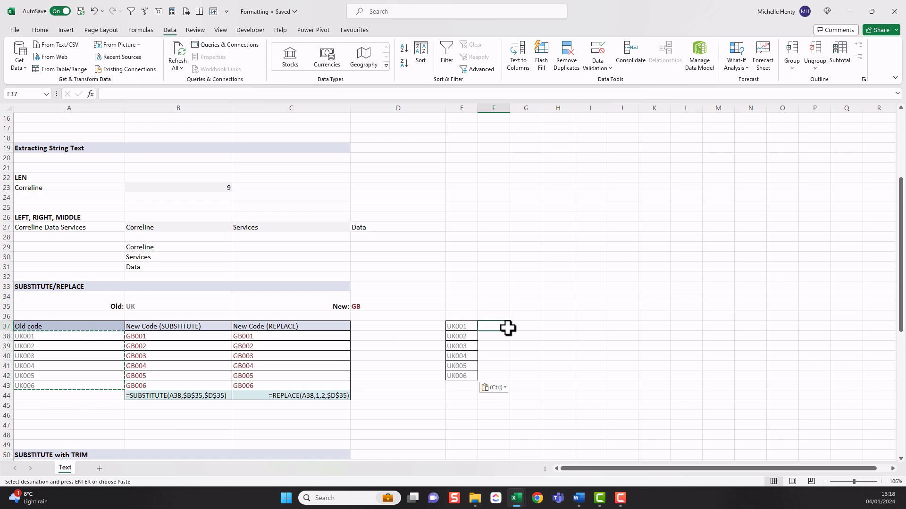
{"action": "type", "text": "=subs"}
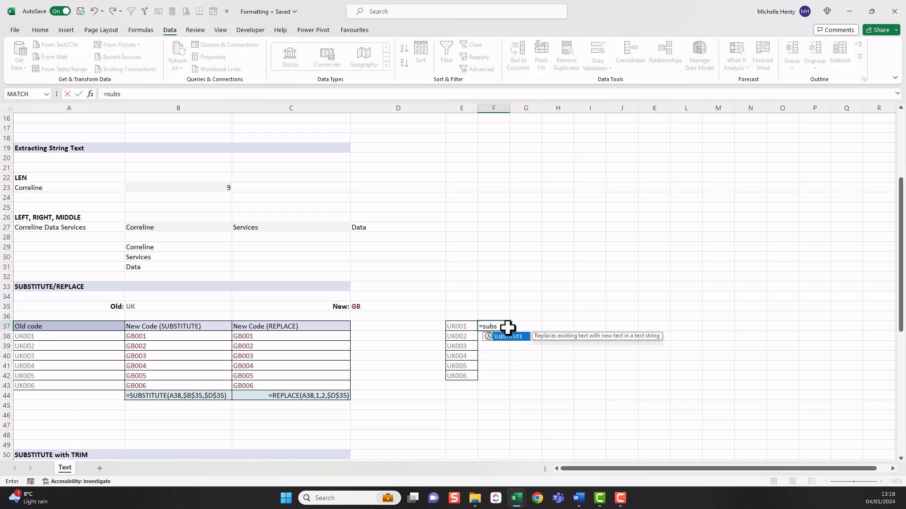
{"action": "double_click", "coordinate": [508, 337]}
{"action": "left_click", "coordinate": [465, 327]}
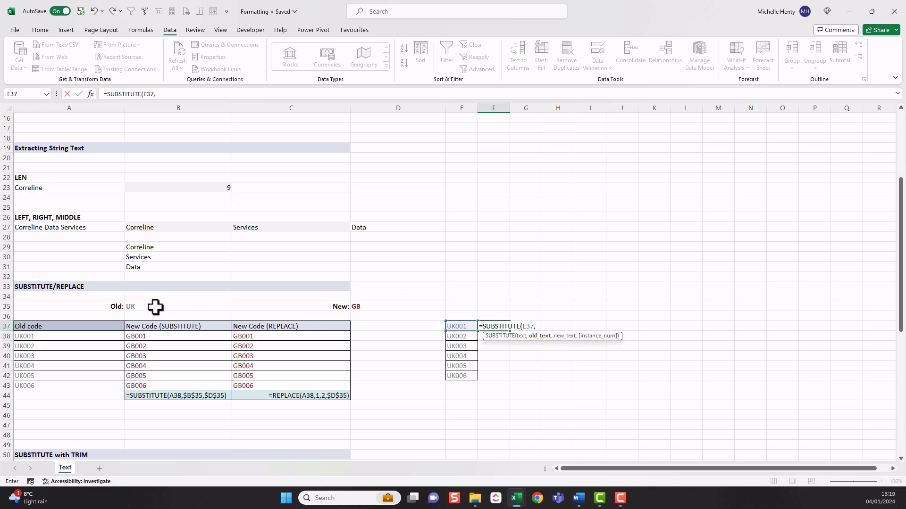
{"action": "type", "text": ","}
{"action": "left_click", "coordinate": [158, 307]}
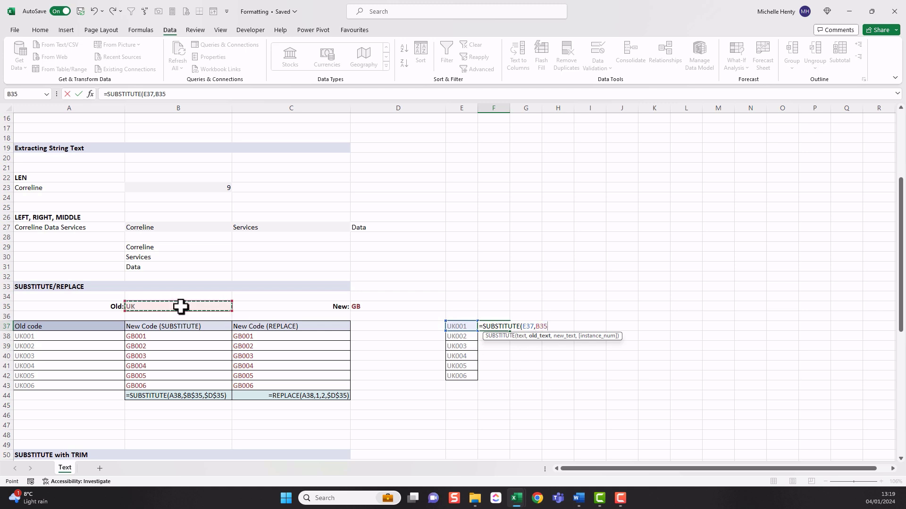
{"action": "key", "text": "F4"}
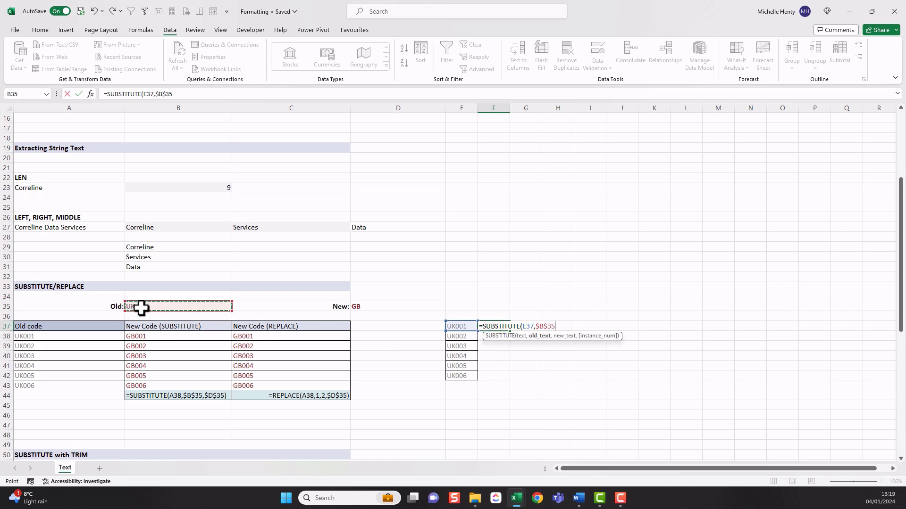
{"action": "type", "text": ","}
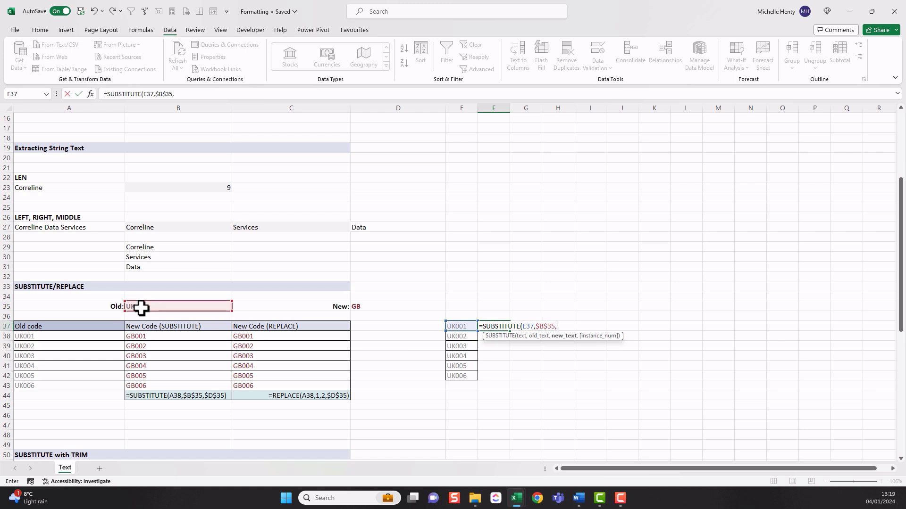
{"action": "left_click", "coordinate": [362, 307]}
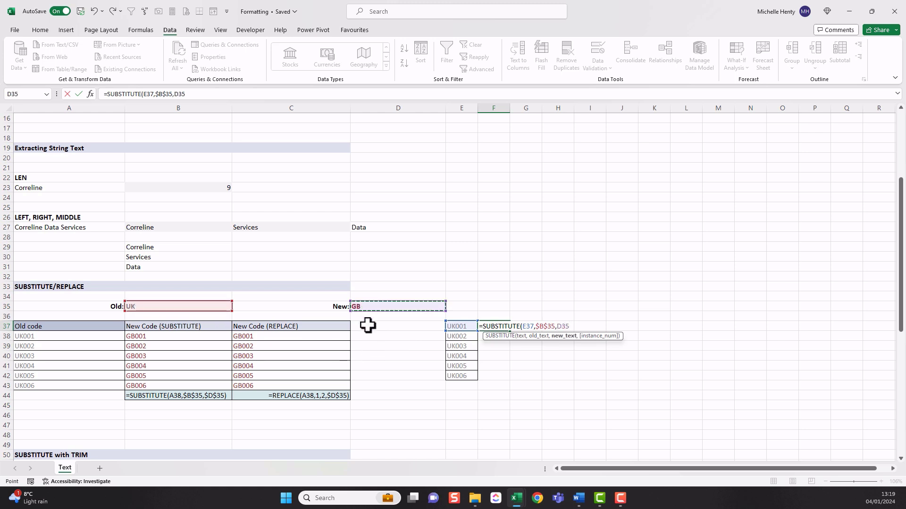
{"action": "key", "text": "F4"}
{"action": "type", "text": ","}
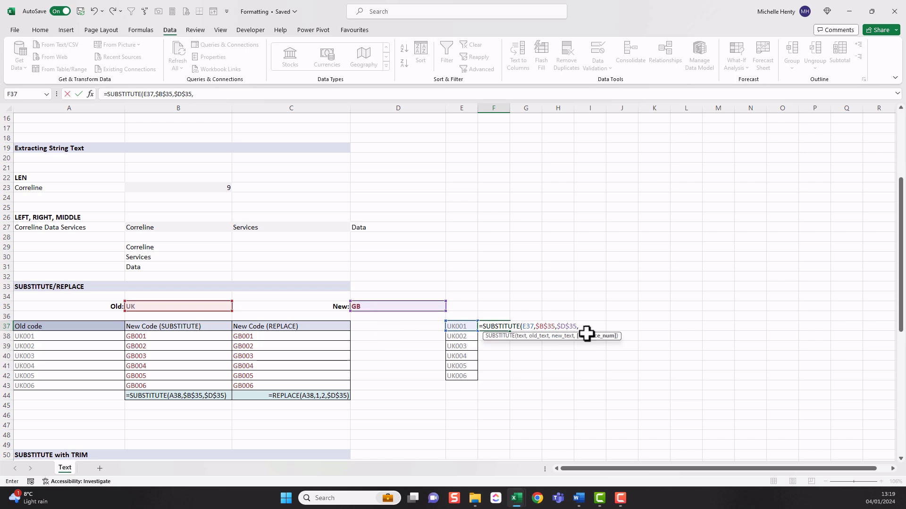
{"action": "key", "text": "BackSpace"}
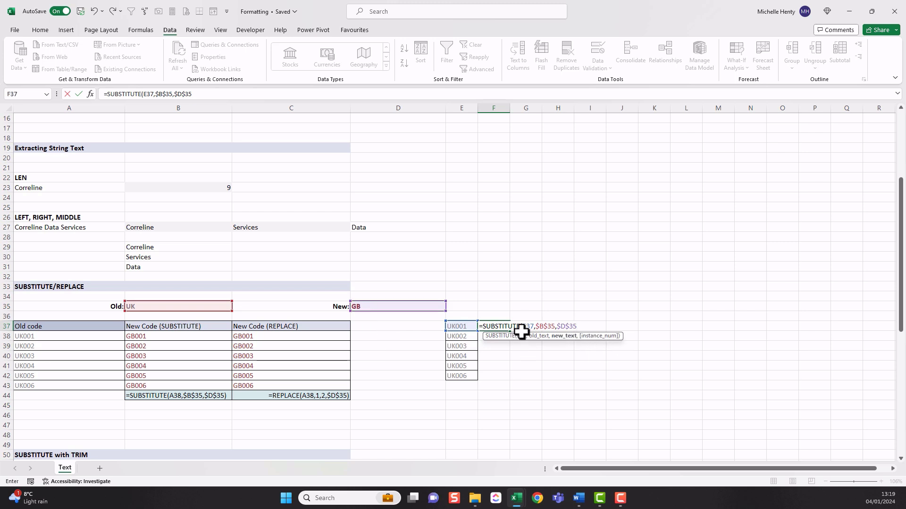
{"action": "type", "text": ")"}
{"action": "key", "text": "Return"}
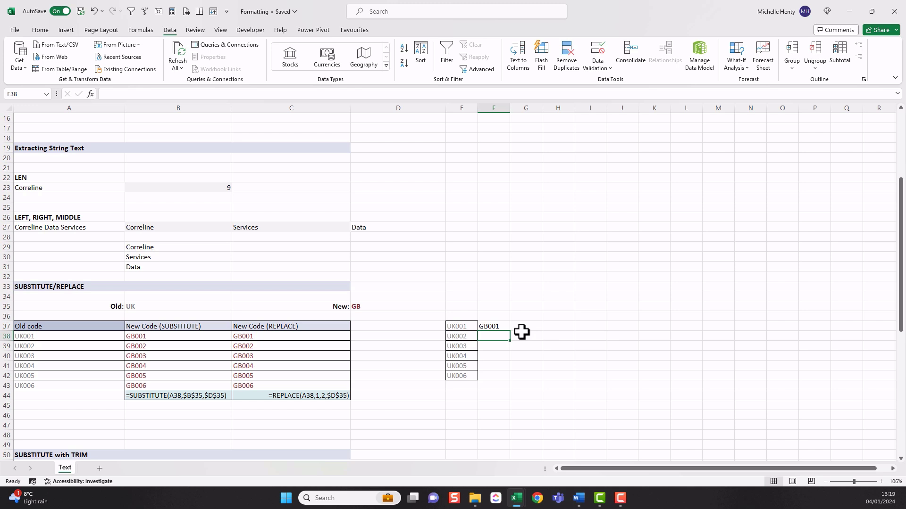
{"action": "left_click", "coordinate": [502, 327]}
{"action": "left_click_drag", "start_coordinate": [510, 334], "coordinate": [505, 383]}
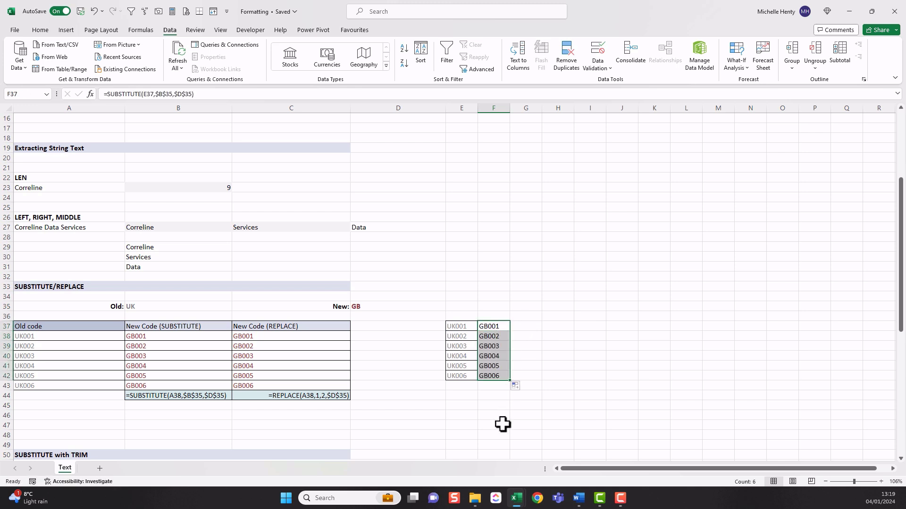
Enter =REPLACE(E37,1,2,"GB") in G37 and fill it down to G42
{"action": "left_click", "coordinate": [525, 328]}
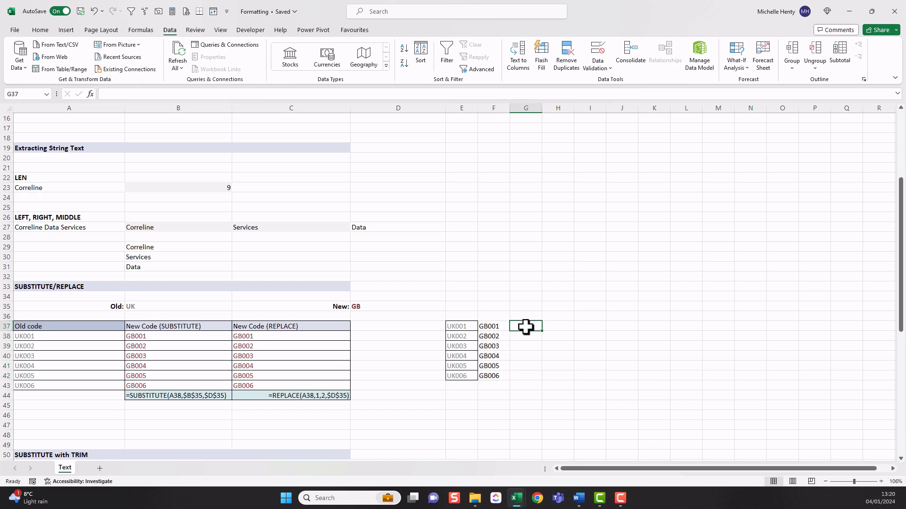
{"action": "type", "text": "=REP"}
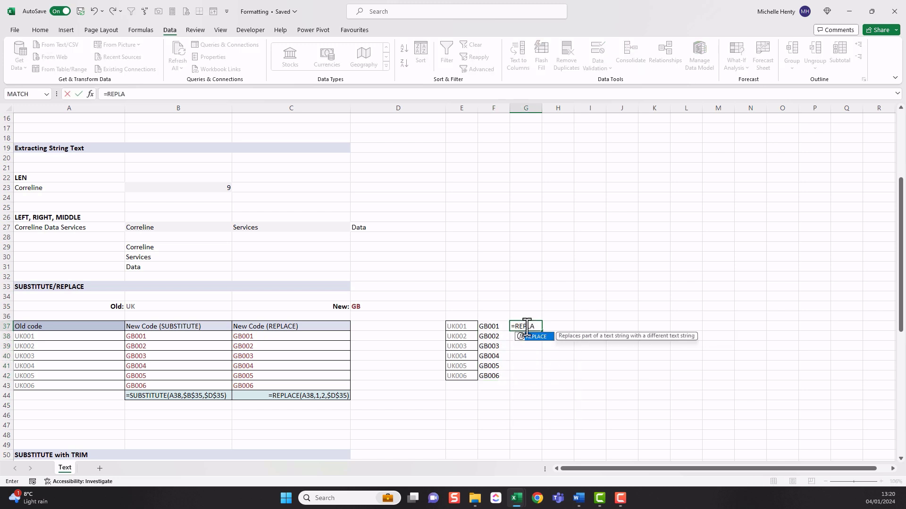
{"action": "type", "text": "LA"}
{"action": "double_click", "coordinate": [536, 337]}
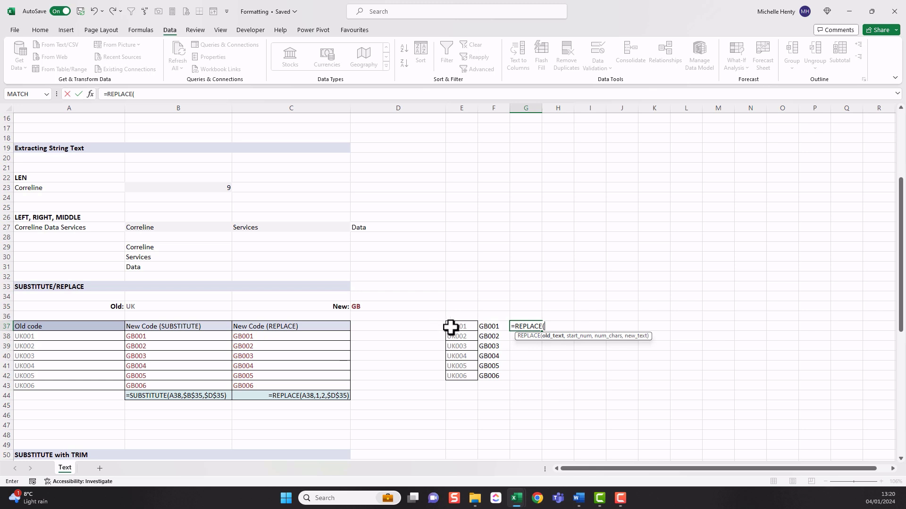
{"action": "left_click", "coordinate": [465, 326]}
{"action": "type", "text": ","}
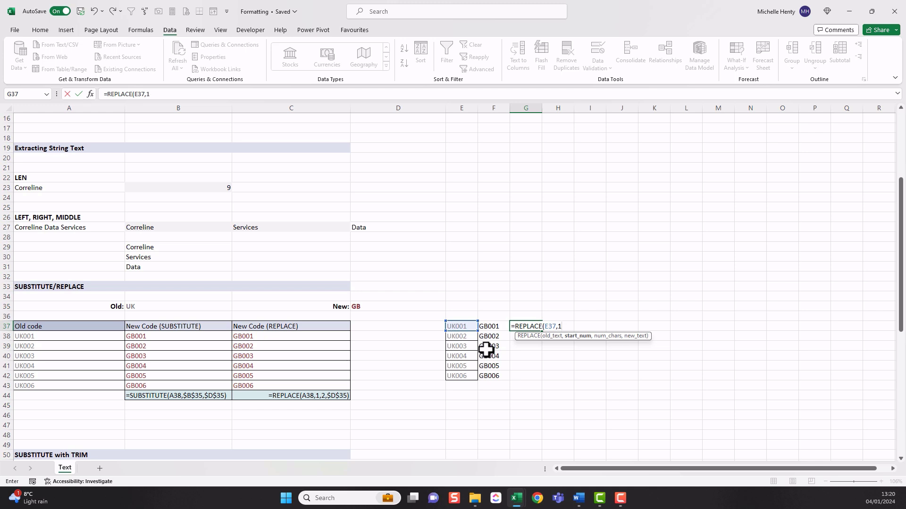
{"action": "type", "text": "1,2,"}
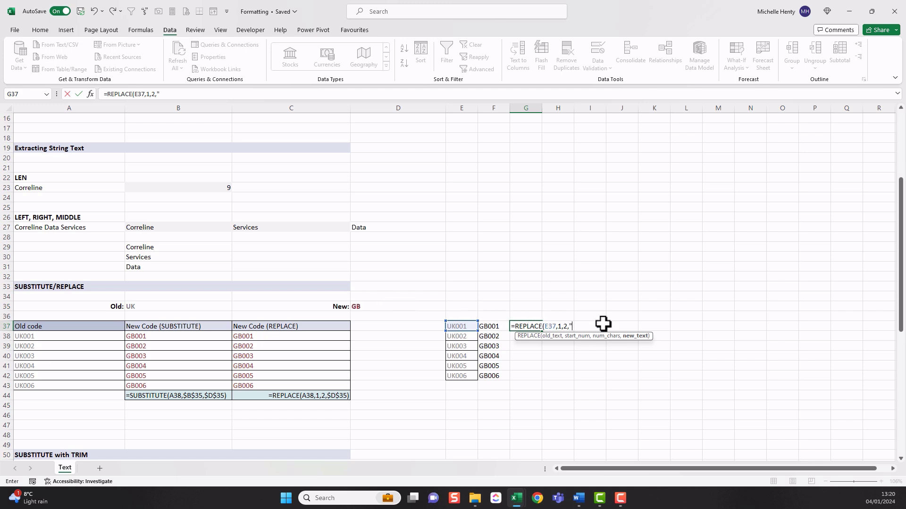
{"action": "type", "text": ")"}
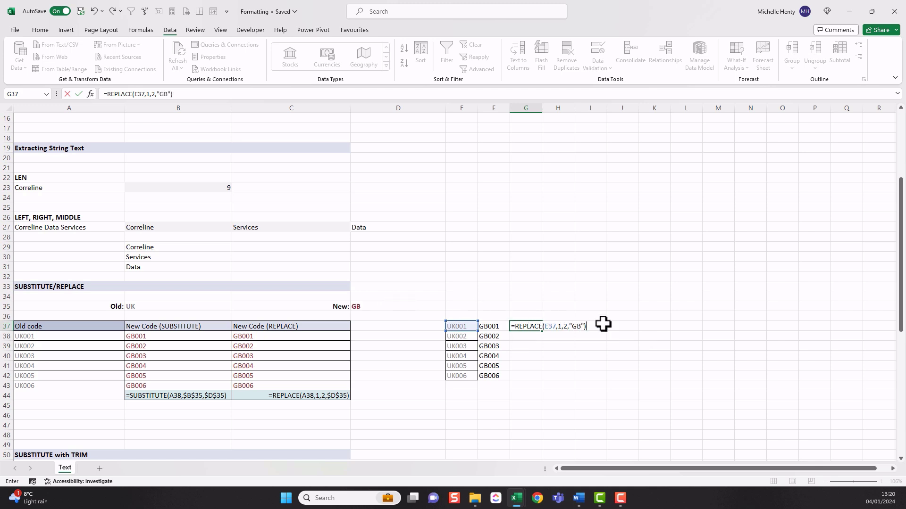
{"action": "key", "text": "Return"}
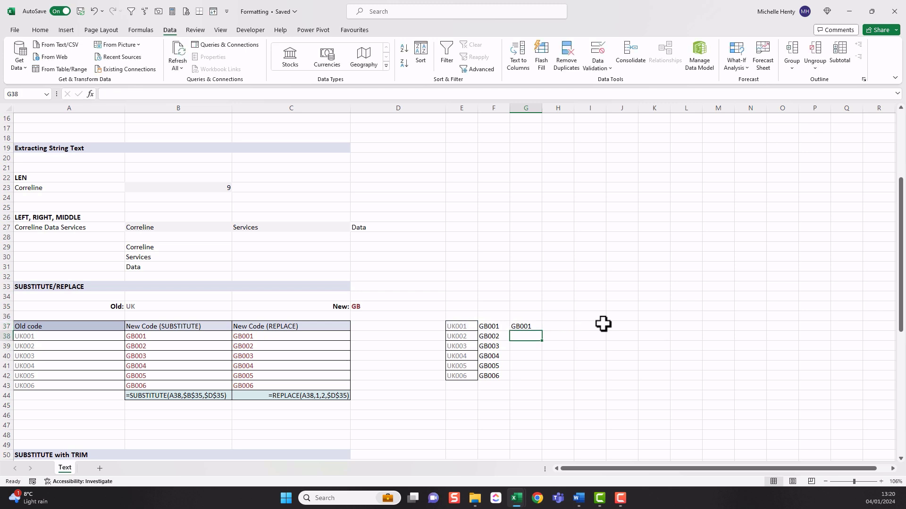
{"action": "left_click", "coordinate": [528, 328]}
{"action": "left_click_drag", "start_coordinate": [542, 332], "coordinate": [535, 382]}
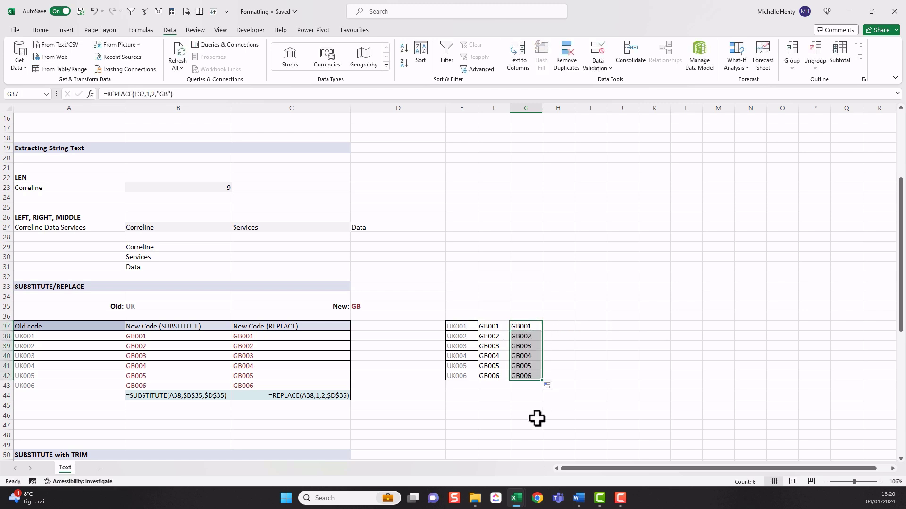
Check the REPLACE formula text in C44, try AA as the new prefix in D35, and undo that change
{"action": "left_click", "coordinate": [336, 396]}
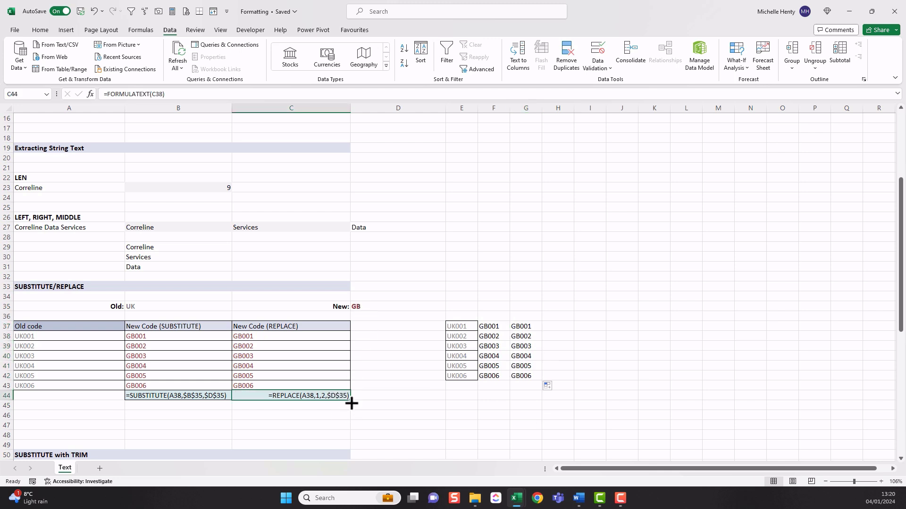
{"action": "left_click", "coordinate": [393, 309]}
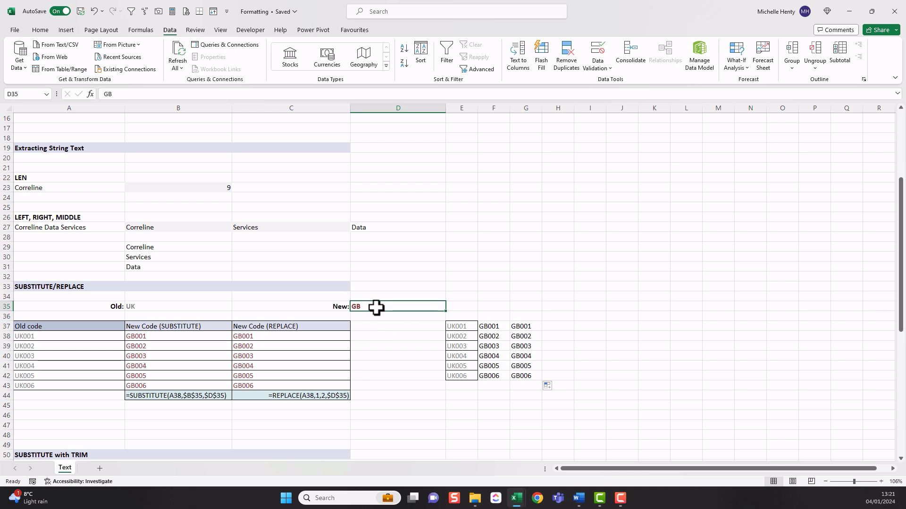
{"action": "type", "text": "AA"}
{"action": "key", "text": "Return"}
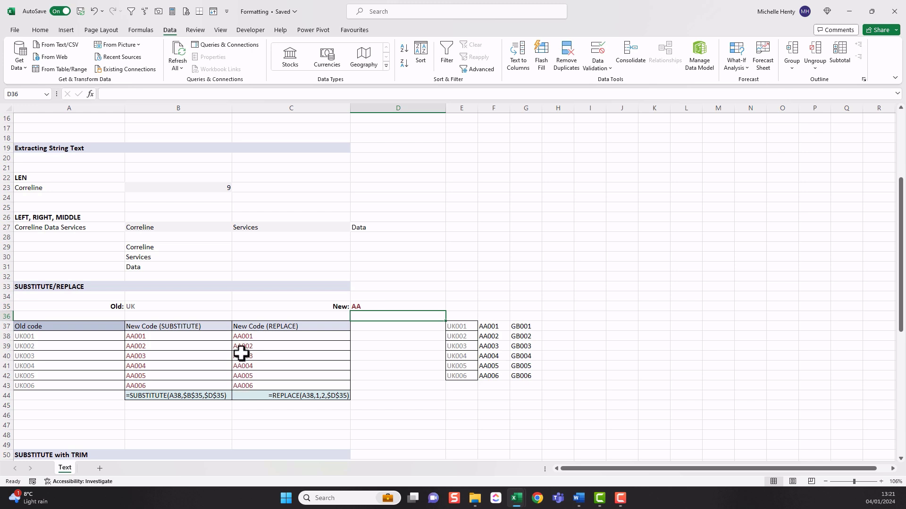
{"action": "key", "text": "ctrl+z"}
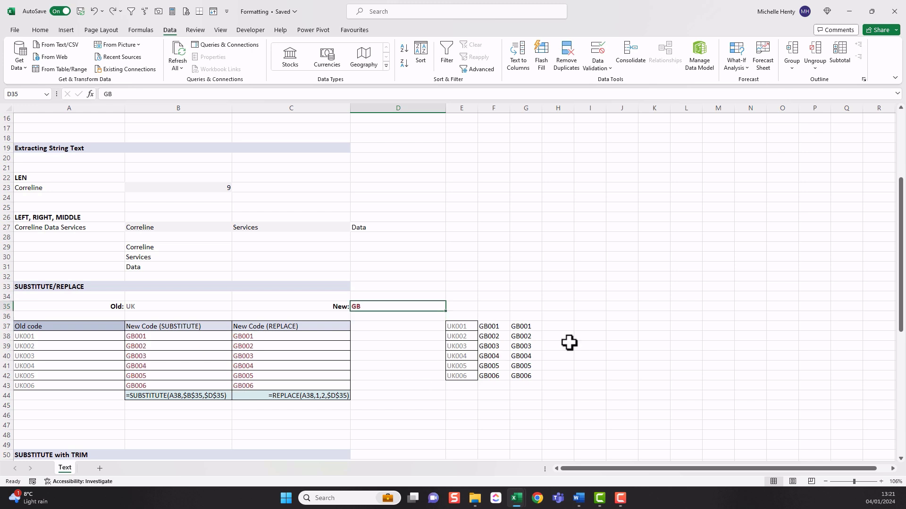
Try "AA" as the replacement text in G37's REPLACE formula, fill it down to G42, and undo both changes
{"action": "left_click", "coordinate": [526, 327]}
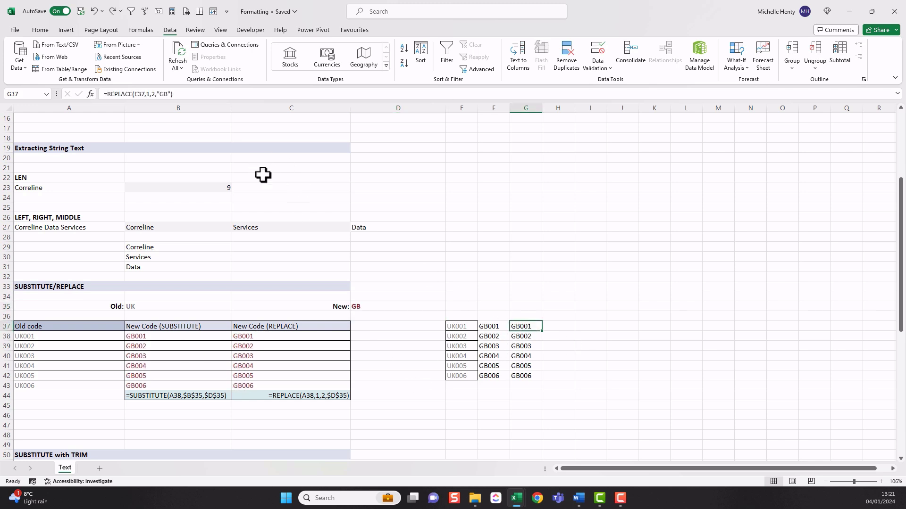
{"action": "left_click_drag", "start_coordinate": [169, 96], "coordinate": [162, 96]}
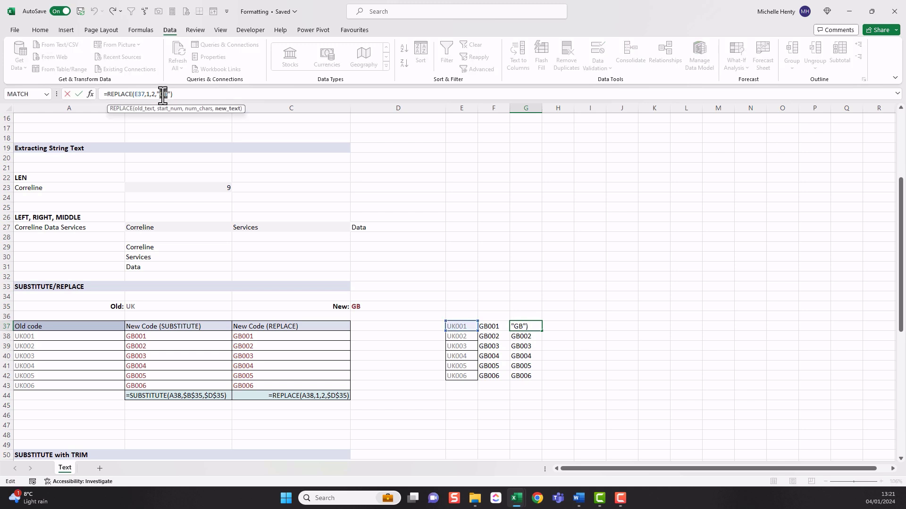
{"action": "type", "text": "AA"}
{"action": "key", "text": "Return"}
{"action": "left_click", "coordinate": [529, 327]}
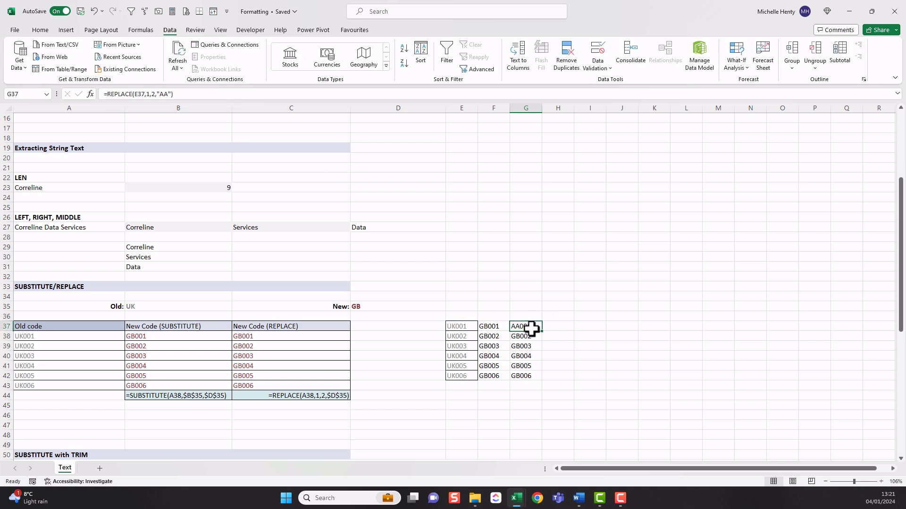
{"action": "left_click_drag", "start_coordinate": [541, 332], "coordinate": [537, 376]}
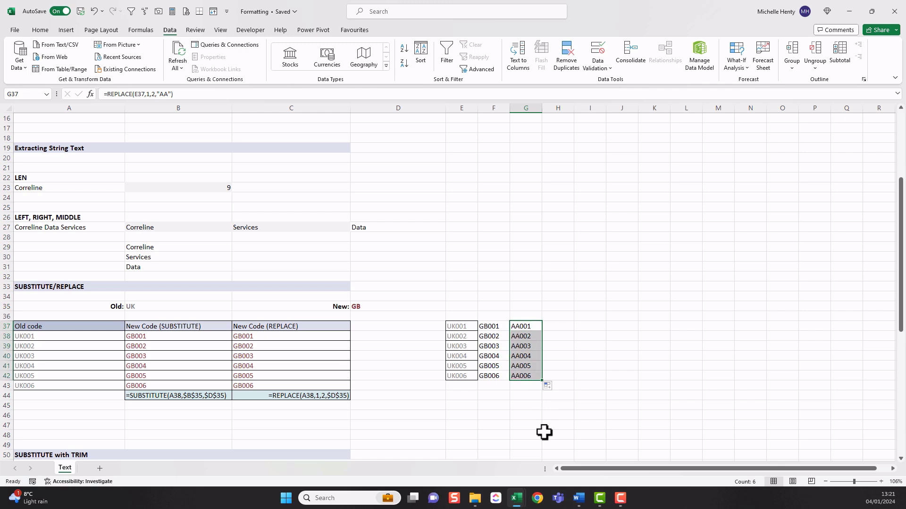
{"action": "key", "text": "ctrl+z"}
{"action": "key", "text": "ctrl+z"}
Replace all occurrences of UK with GB in the copied codes in E37:E42 using Find and Replace
{"action": "left_click", "coordinate": [47, 32]}
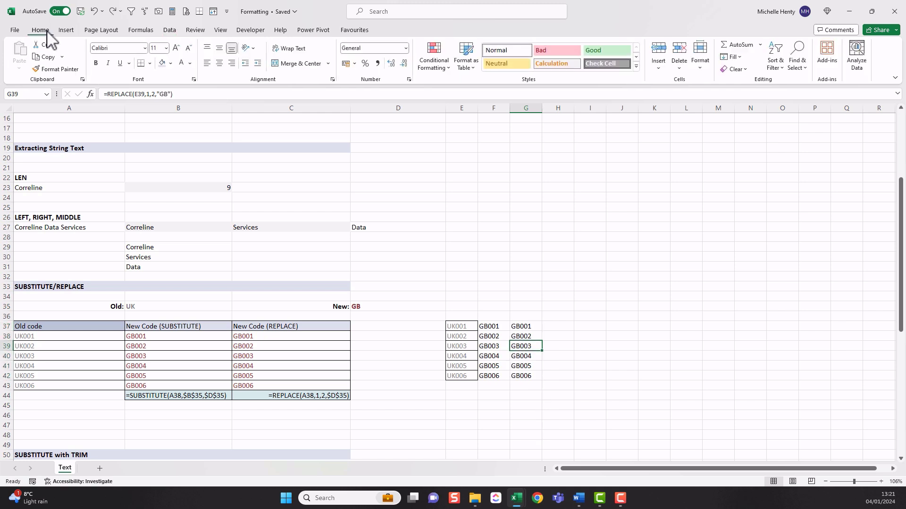
{"action": "left_click", "coordinate": [807, 78]}
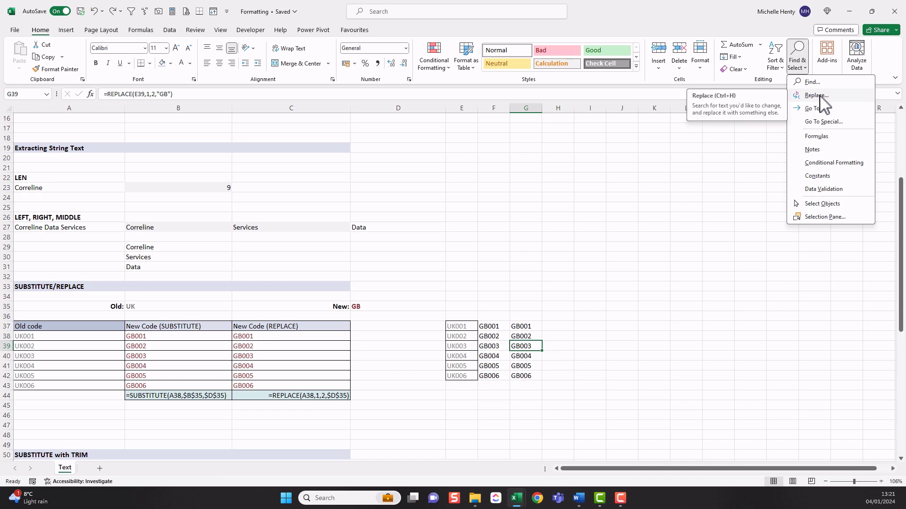
{"action": "left_click", "coordinate": [472, 334]}
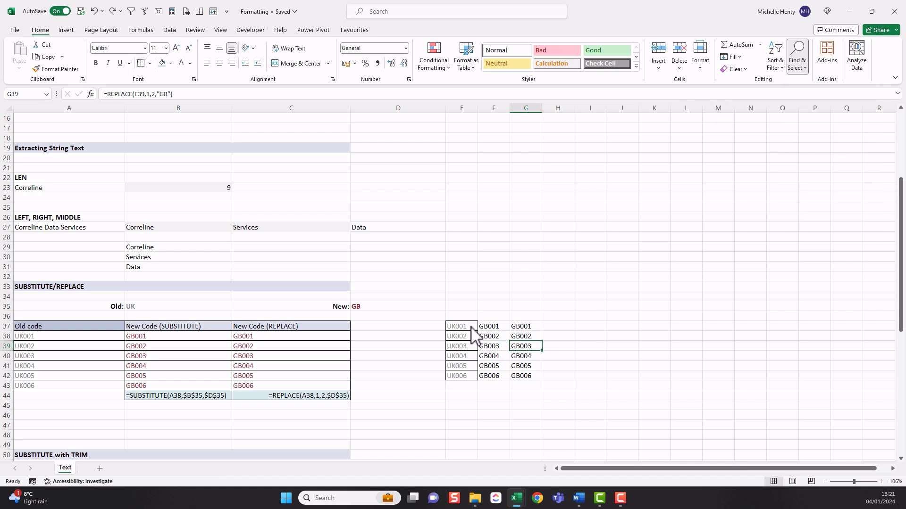
{"action": "left_click_drag", "start_coordinate": [465, 325], "coordinate": [465, 376]}
{"action": "left_click", "coordinate": [798, 56]}
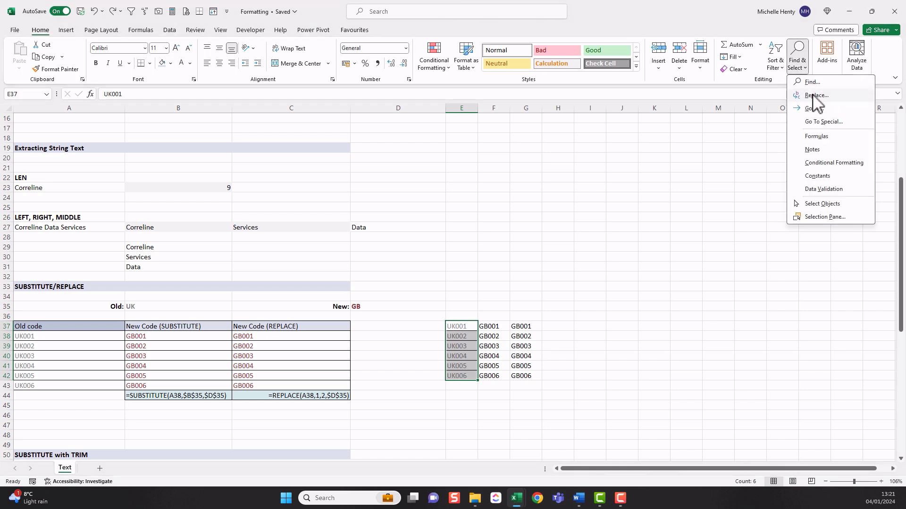
{"action": "left_click", "coordinate": [813, 94]}
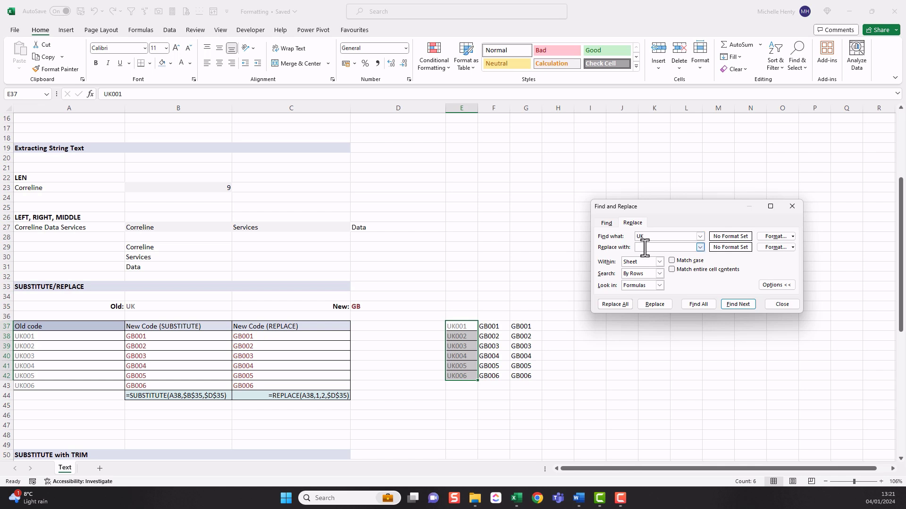
{"action": "left_click", "coordinate": [645, 247]}
{"action": "type", "text": "GB"}
{"action": "left_click", "coordinate": [624, 307]}
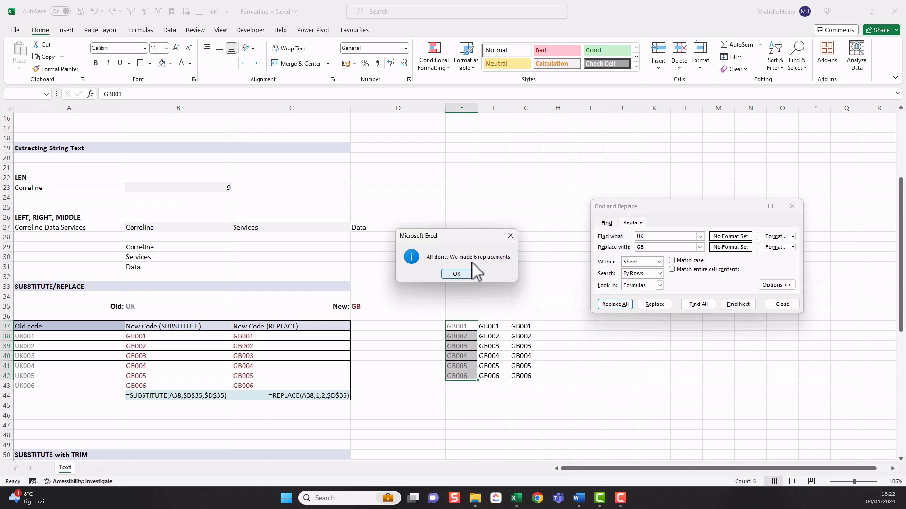
{"action": "left_click", "coordinate": [510, 234]}
{"action": "left_click", "coordinate": [525, 397]}
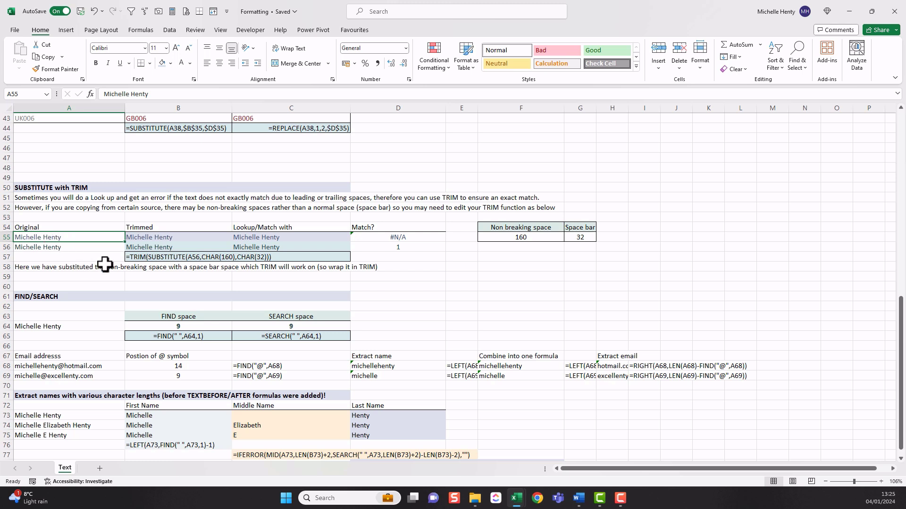
Examine the match formula in D55 and compare the trimmed name in B55 with the lookup name in C55
{"action": "left_click", "coordinate": [370, 237]}
{"action": "left_click", "coordinate": [202, 237]}
{"action": "left_click", "coordinate": [264, 236]}
{"action": "left_click", "coordinate": [194, 236]}
{"action": "left_click", "coordinate": [262, 237]}
{"action": "left_click", "coordinate": [184, 237]}
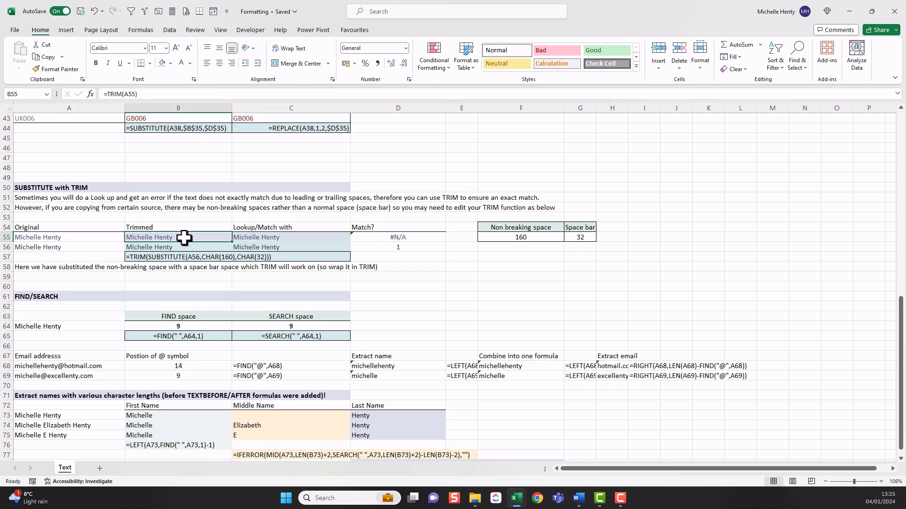
Review the lookup name in C55, the MATCH formula in D55 and the TRIM formula in B55 against the original names in A55:A56
{"action": "left_click", "coordinate": [254, 236]}
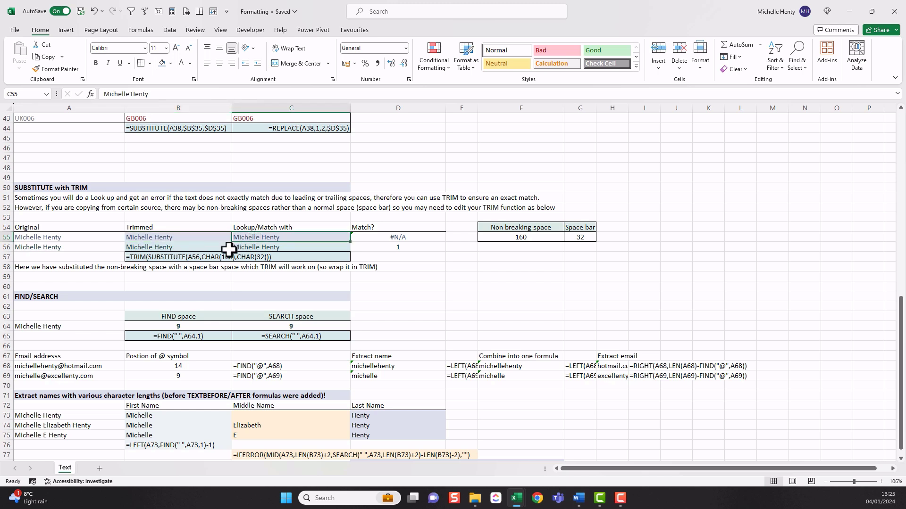
{"action": "left_click", "coordinate": [366, 238]}
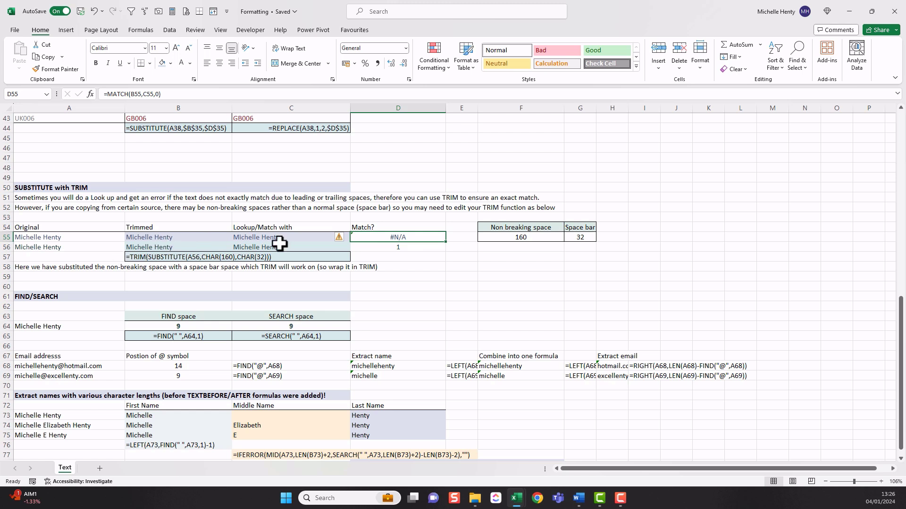
{"action": "left_click", "coordinate": [158, 237]}
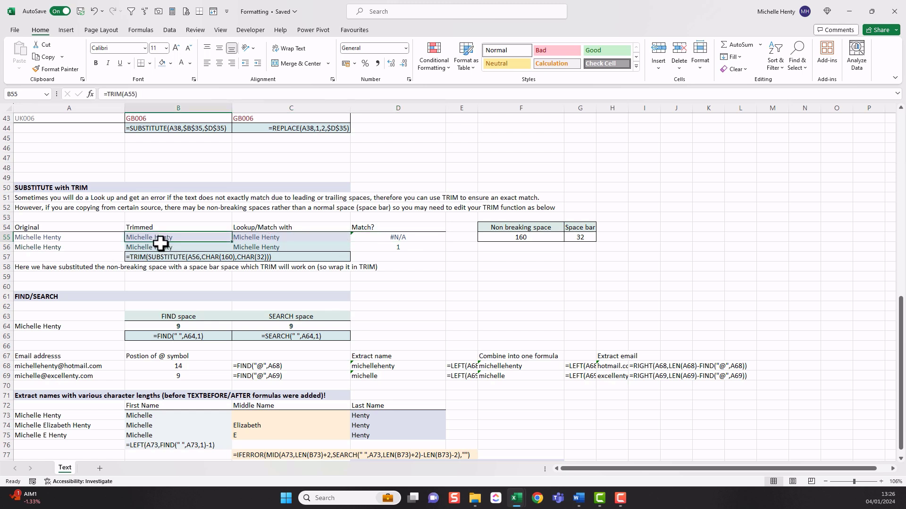
{"action": "left_click", "coordinate": [97, 238]}
{"action": "left_click", "coordinate": [183, 236]}
{"action": "left_click", "coordinate": [48, 246]}
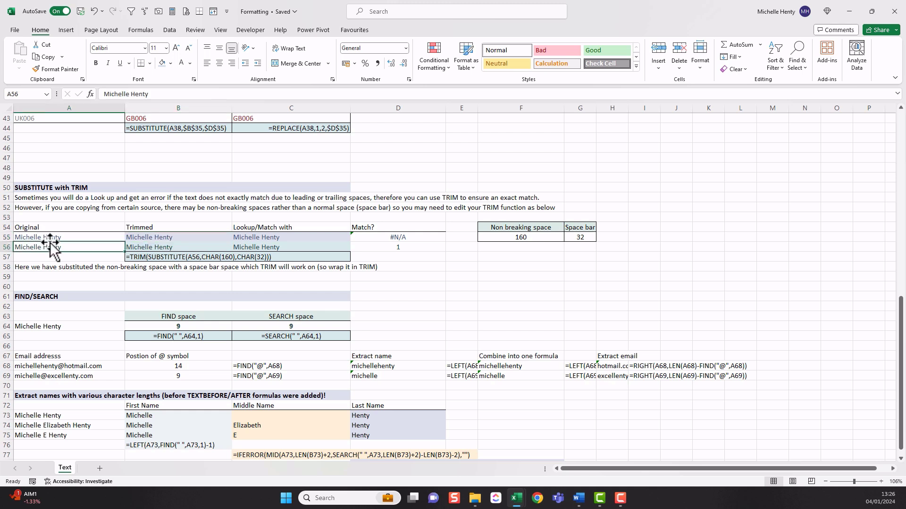
Check the cleaned name's formula in B56 and the non-breaking space and space bar character codes in F55:G55
{"action": "left_click", "coordinate": [171, 246]}
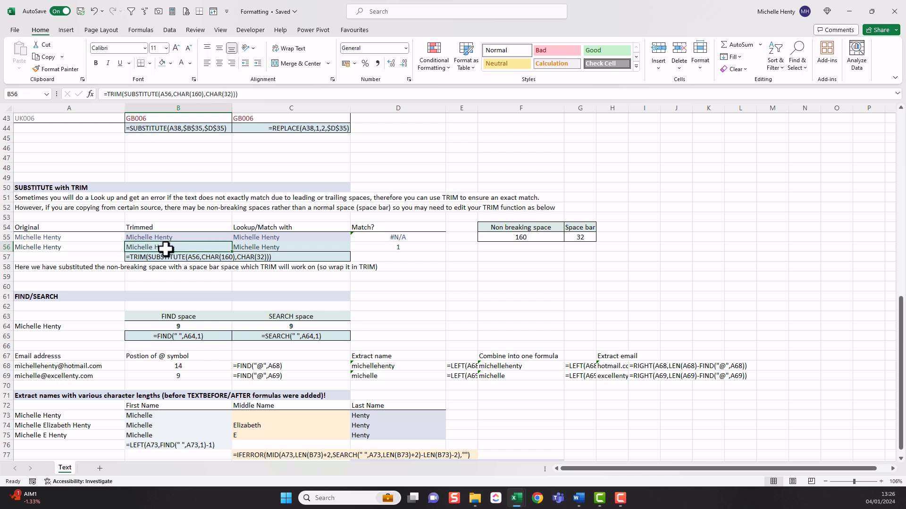
{"action": "left_click", "coordinate": [520, 236]}
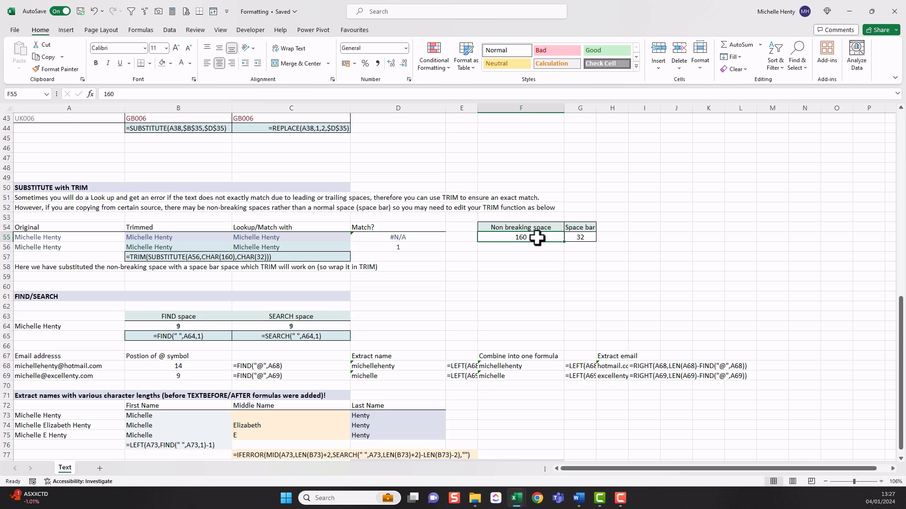
{"action": "left_click", "coordinate": [580, 237]}
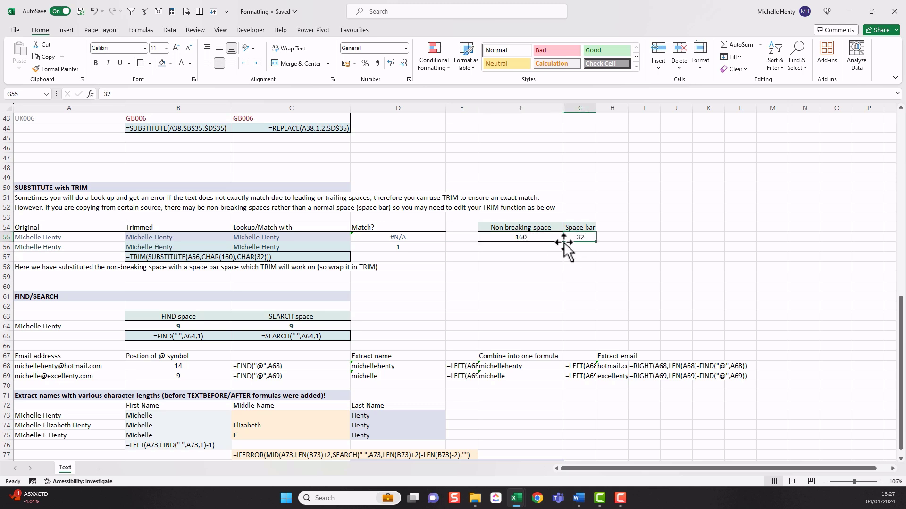
{"action": "left_click", "coordinate": [529, 236]}
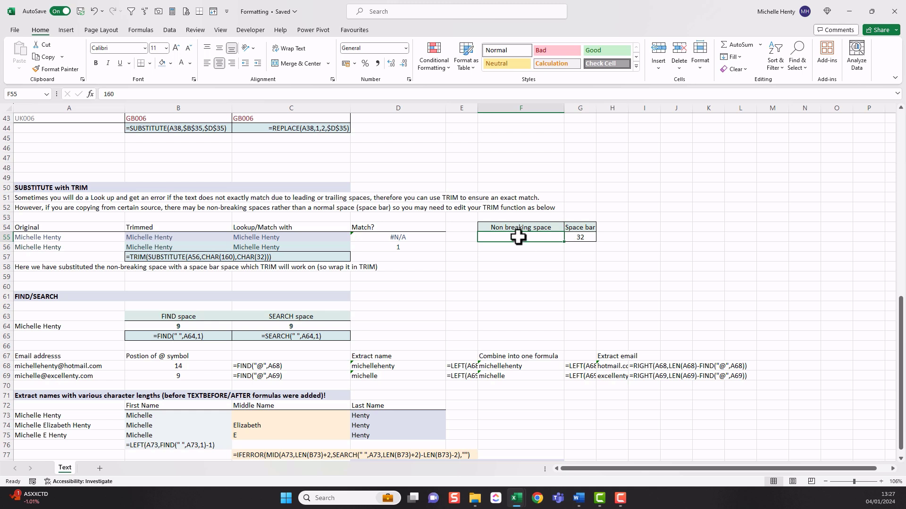
{"action": "left_click", "coordinate": [581, 237]}
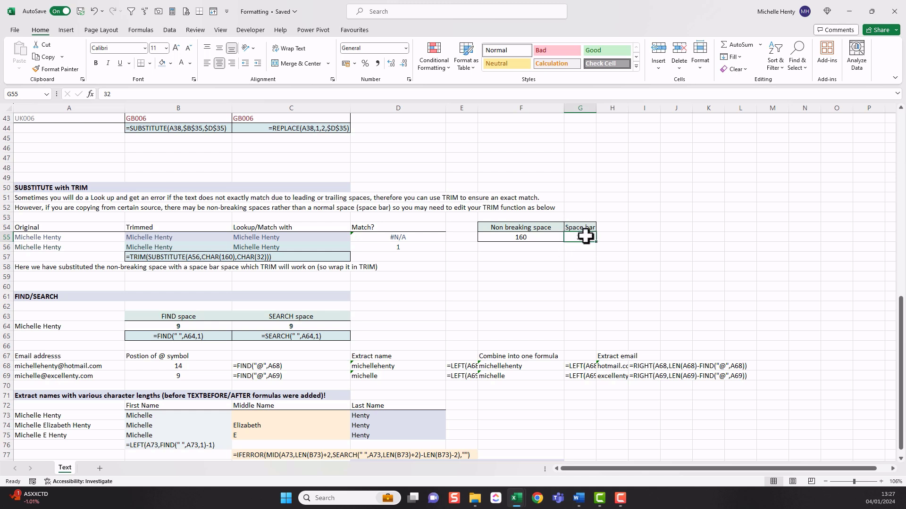
Examine each argument of the SUBSTITUTE function nested in B56's TRIM formula, keeping the formula as it is
{"action": "left_click", "coordinate": [152, 248]}
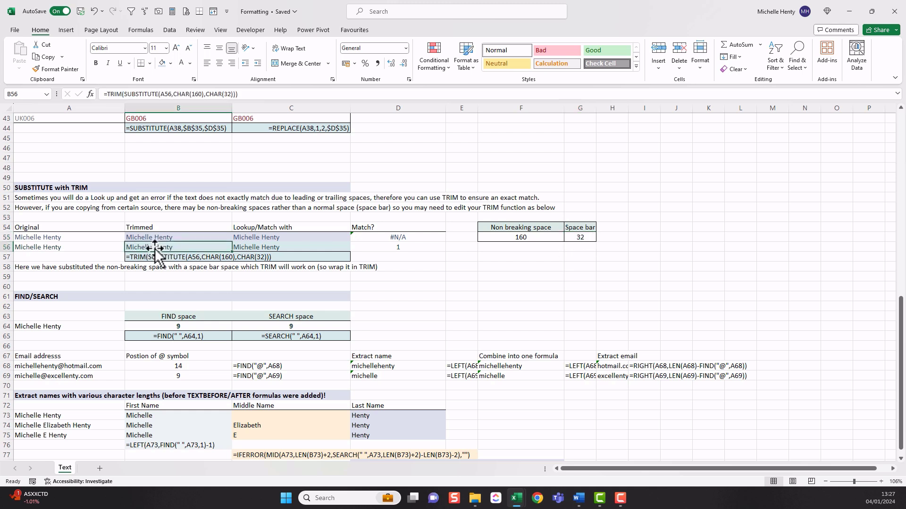
{"action": "left_click", "coordinate": [138, 96]}
{"action": "left_click_drag", "start_coordinate": [124, 94], "coordinate": [157, 93]}
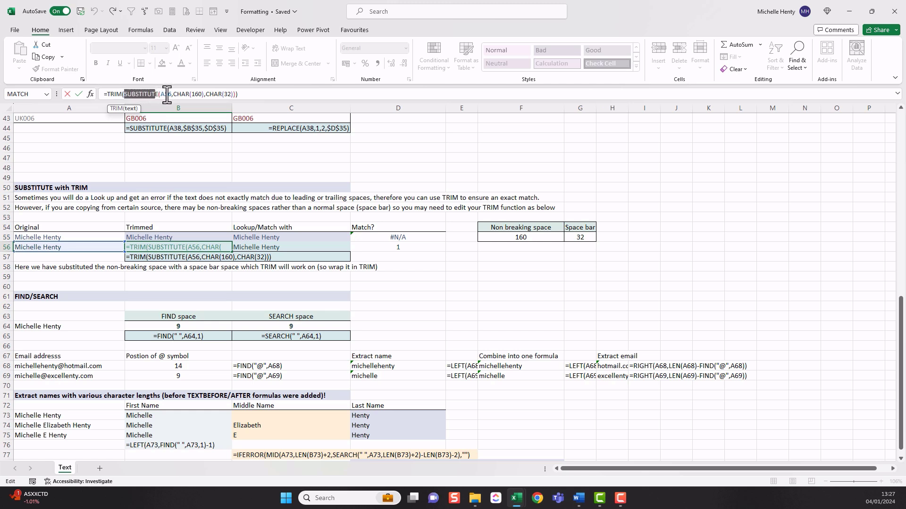
{"action": "left_click", "coordinate": [166, 94]}
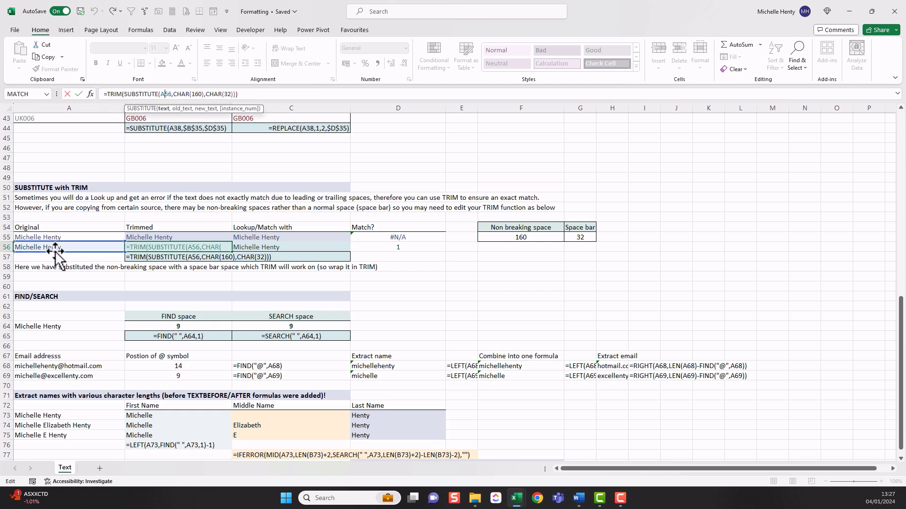
{"action": "left_click", "coordinate": [183, 94]}
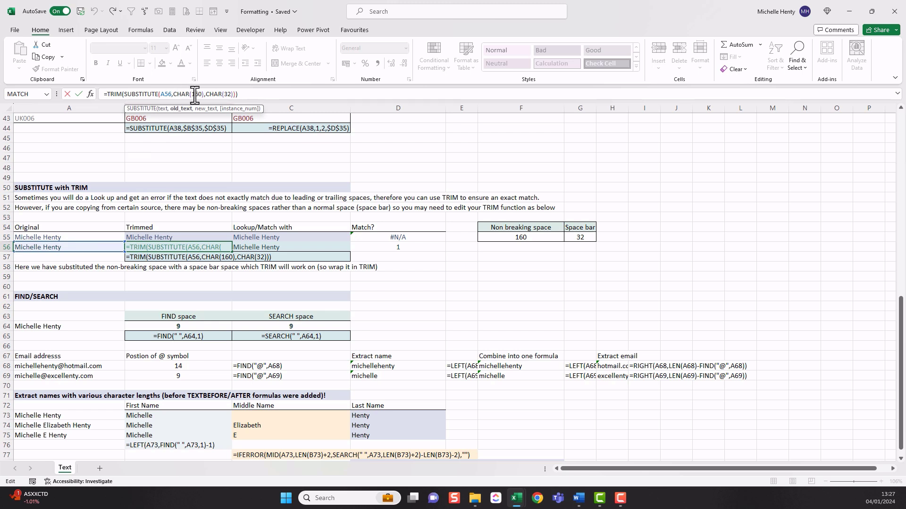
{"action": "left_click", "coordinate": [216, 94]}
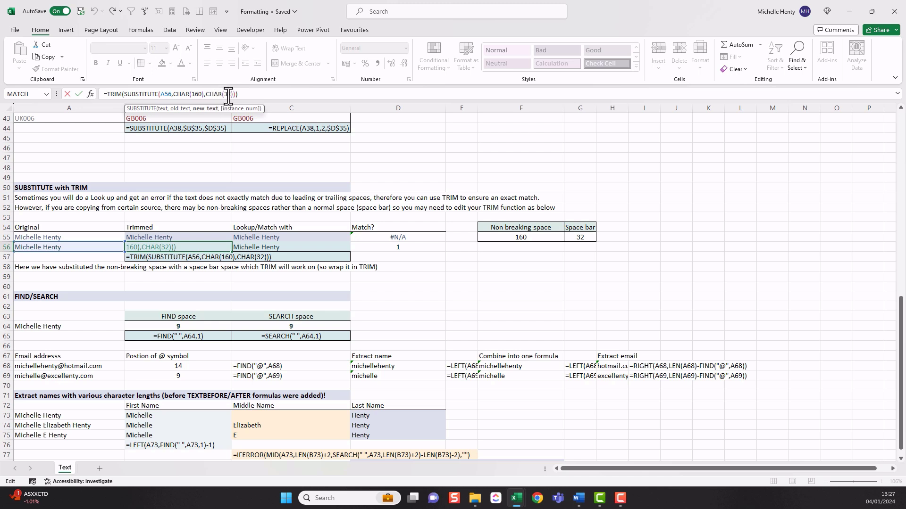
{"action": "left_click", "coordinate": [266, 94]}
{"action": "key", "text": "Return"}
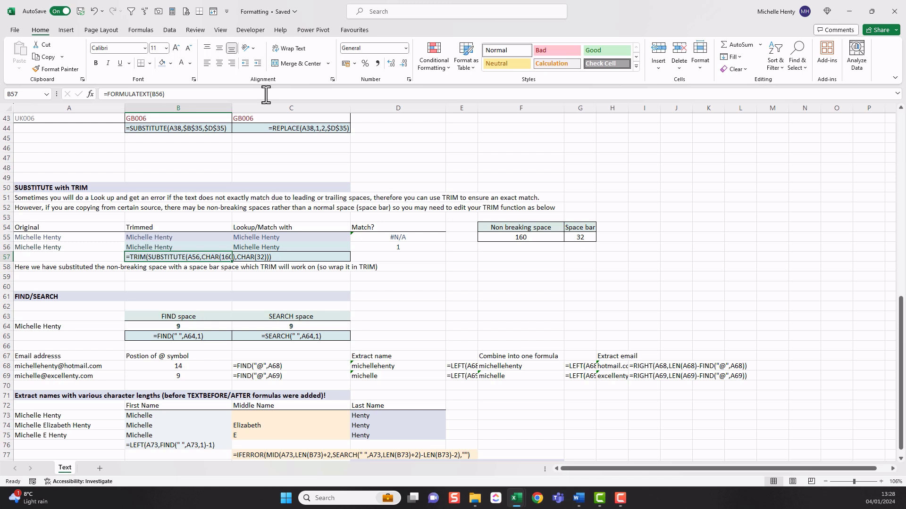
{"action": "left_click", "coordinate": [151, 244]}
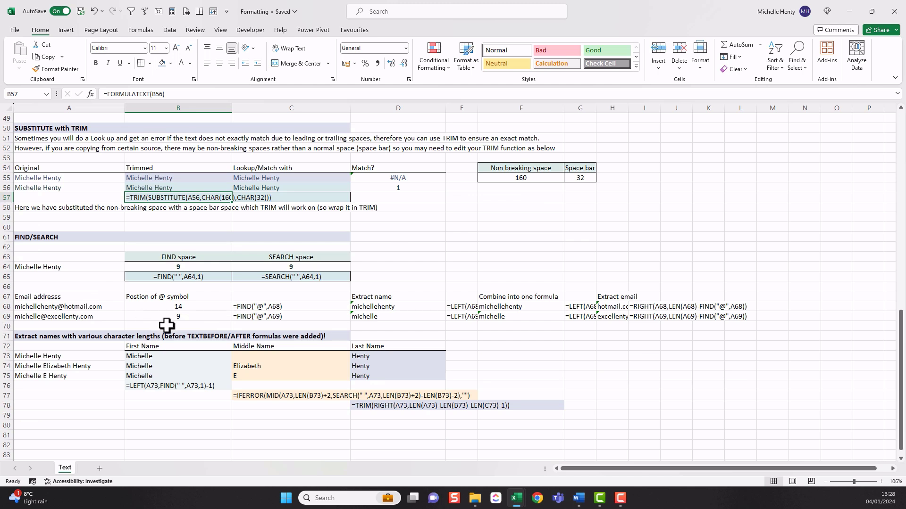
Compare the FIND formula in B64 with the SEARCH formula in C64, both referring to the name in A64
{"action": "left_click", "coordinate": [166, 386]}
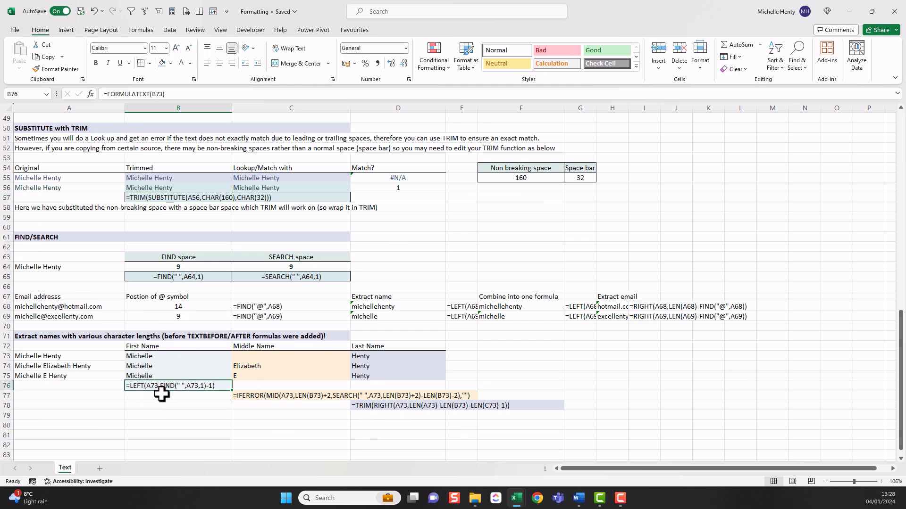
{"action": "left_click", "coordinate": [147, 268]}
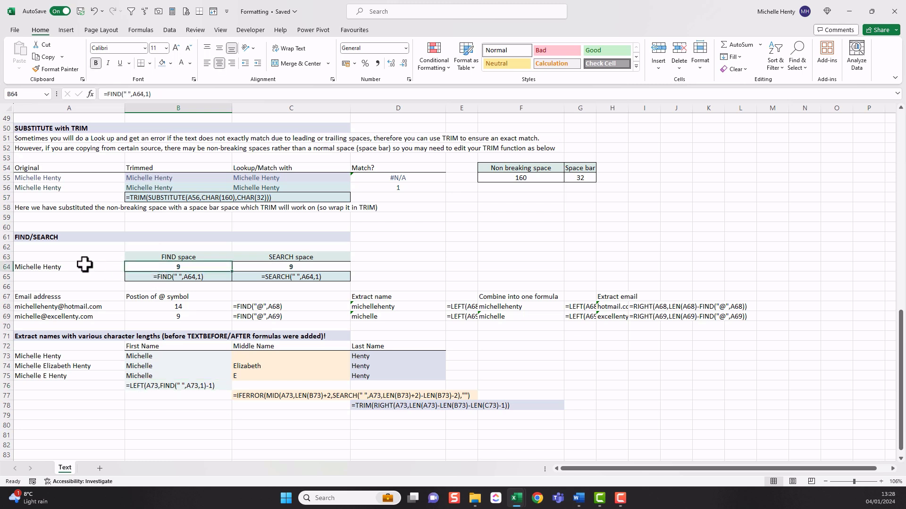
{"action": "left_click", "coordinate": [48, 266]}
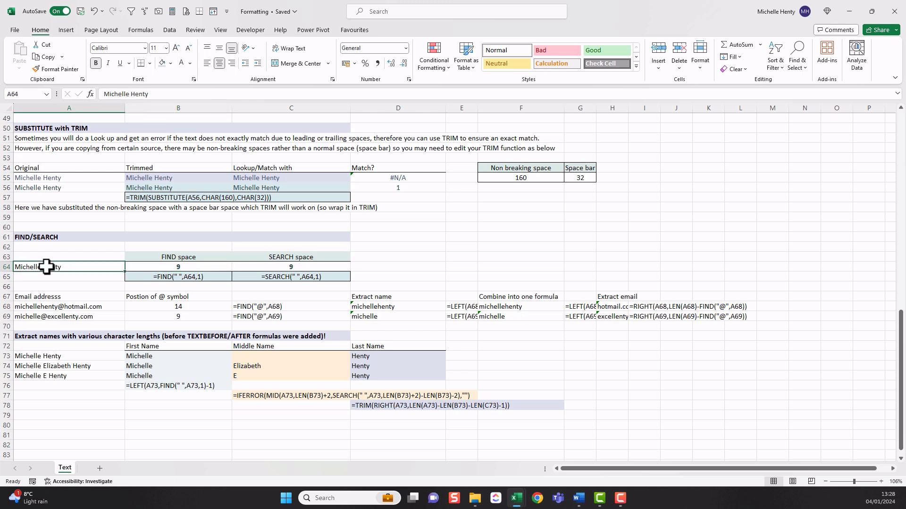
{"action": "left_click", "coordinate": [166, 268]}
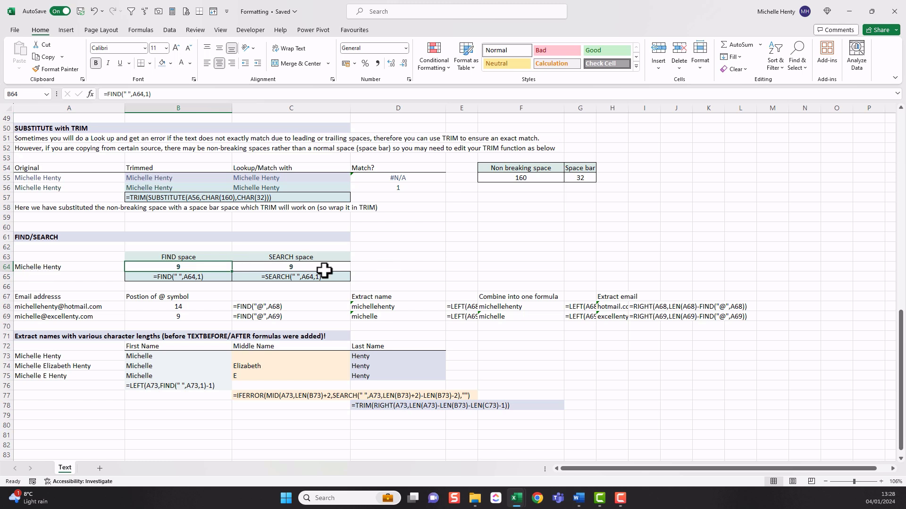
{"action": "left_click", "coordinate": [306, 267]}
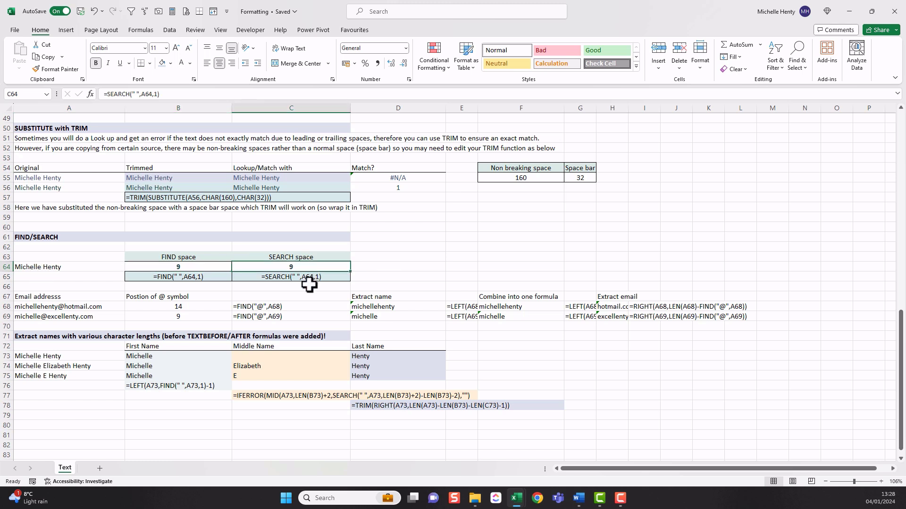
Enter =FIND(" ",A64,1) in D64 to locate the space in the full name
{"action": "left_click", "coordinate": [384, 265]}
{"action": "type", "text": "=FIND("}
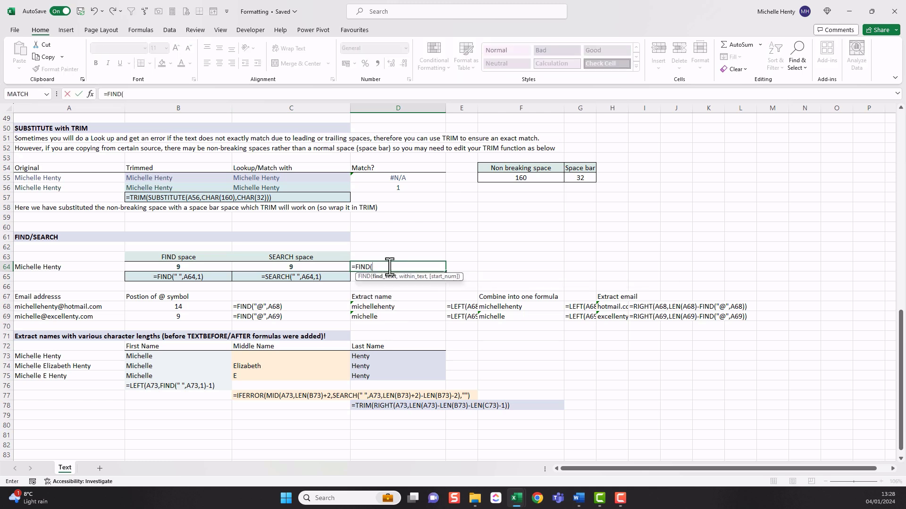
{"action": "type", "text": "\""}
{"action": "type", "text": "\","}
{"action": "left_click", "coordinate": [67, 267]}
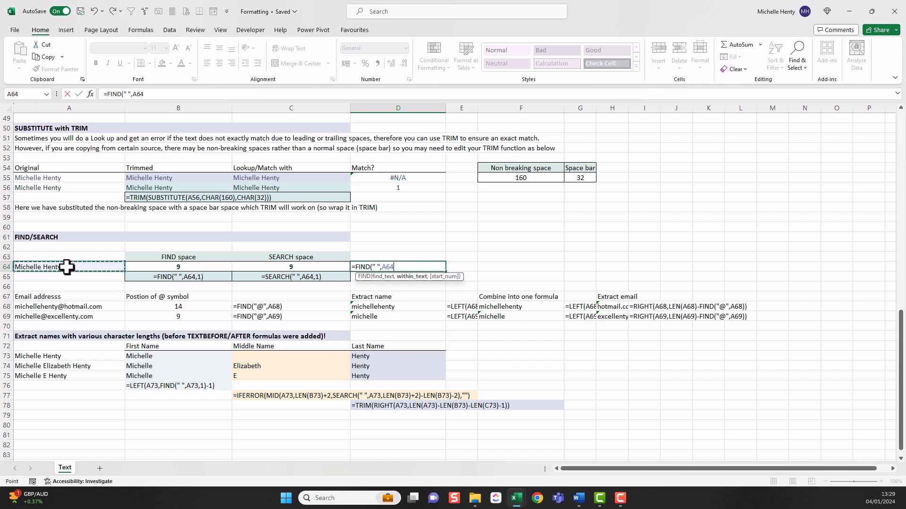
{"action": "type", "text": ","}
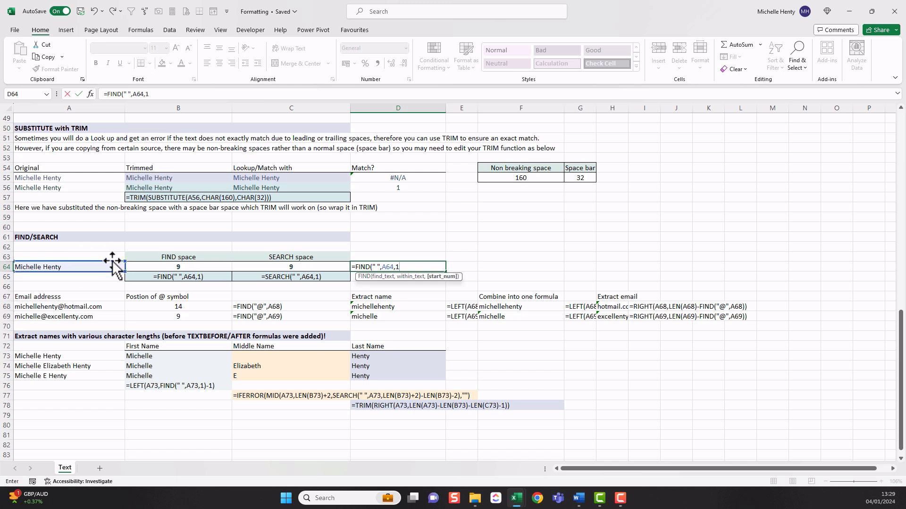
{"action": "type", "text": "1)"}
{"action": "key", "text": "Return"}
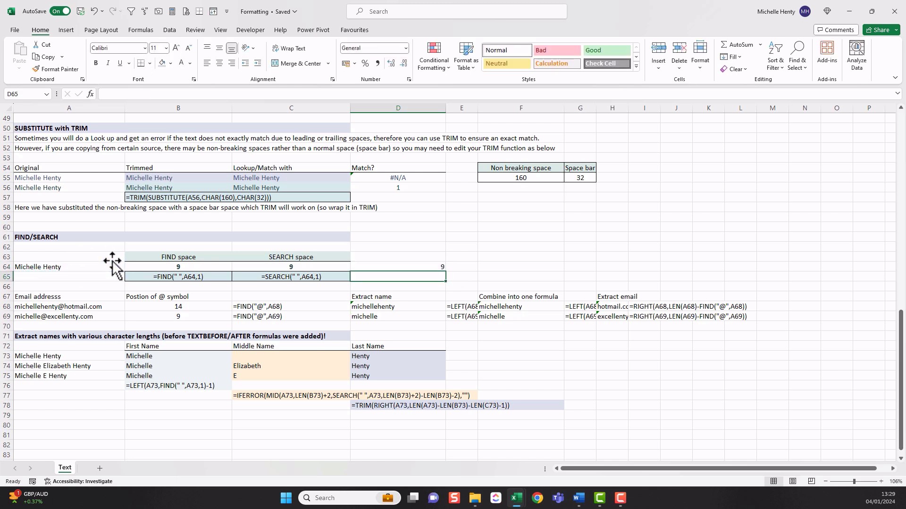
Enter =SEARCH(" ",A64,1) in F64 to locate the same space with the SEARCH function
{"action": "left_click", "coordinate": [485, 267]}
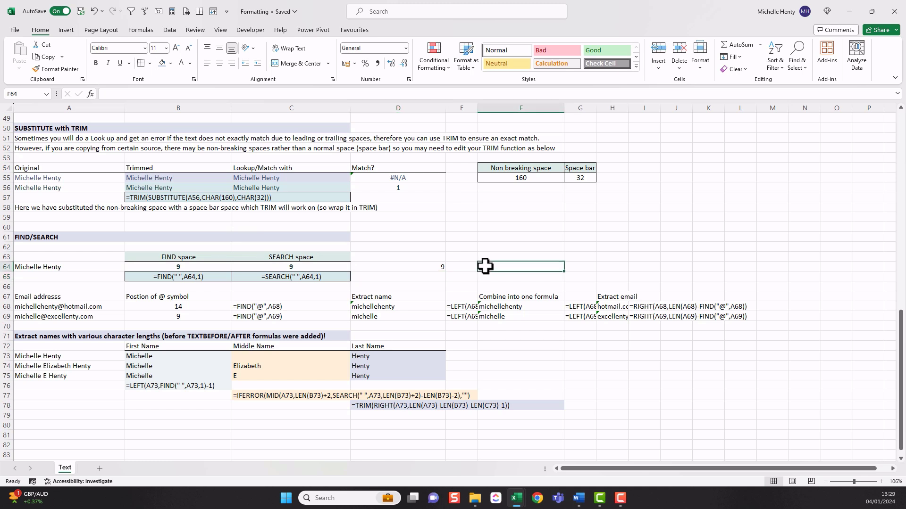
{"action": "type", "text": "=SEA"}
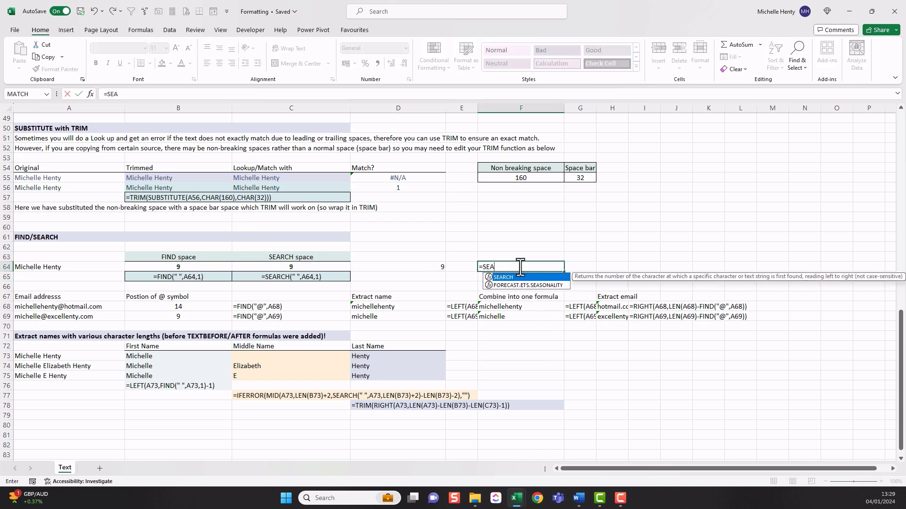
{"action": "double_click", "coordinate": [504, 277]}
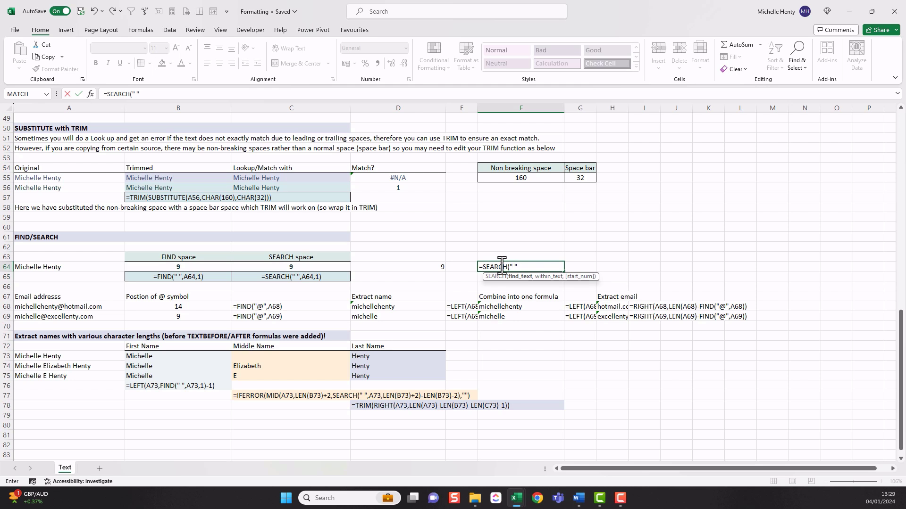
{"action": "type", "text": "\" \","}
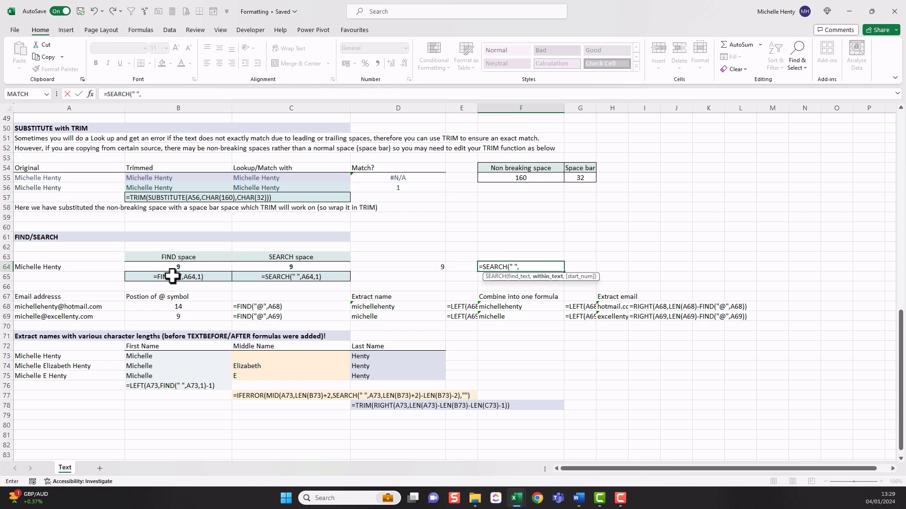
{"action": "left_click", "coordinate": [75, 266]}
{"action": "type", "text": ","}
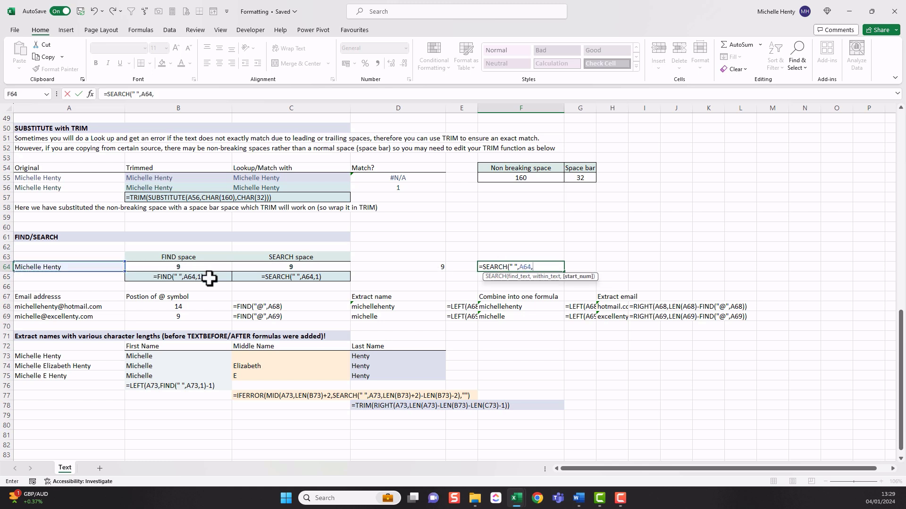
{"action": "type", "text": "1)"}
{"action": "key", "text": "Return"}
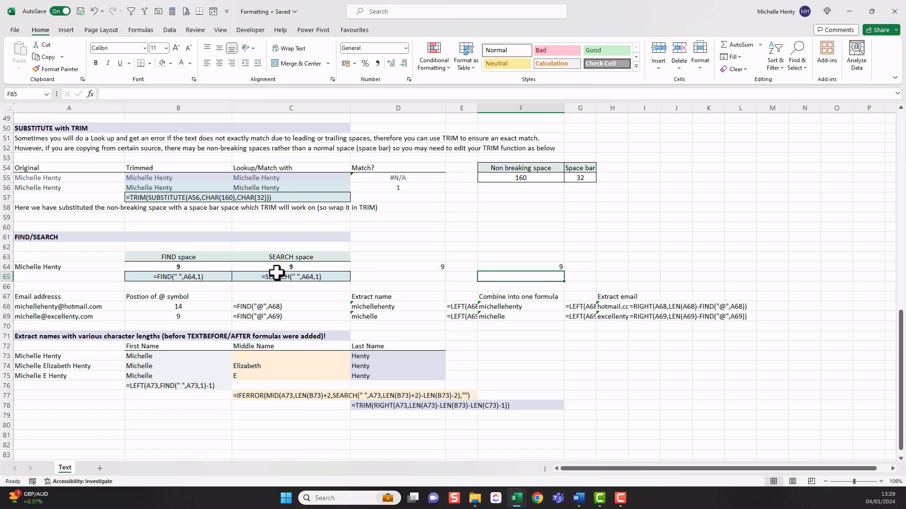
Examine the @ position formulas in B68:B69 and the LEFT formulas that extract the names in D68:D69
{"action": "left_click", "coordinate": [158, 309]}
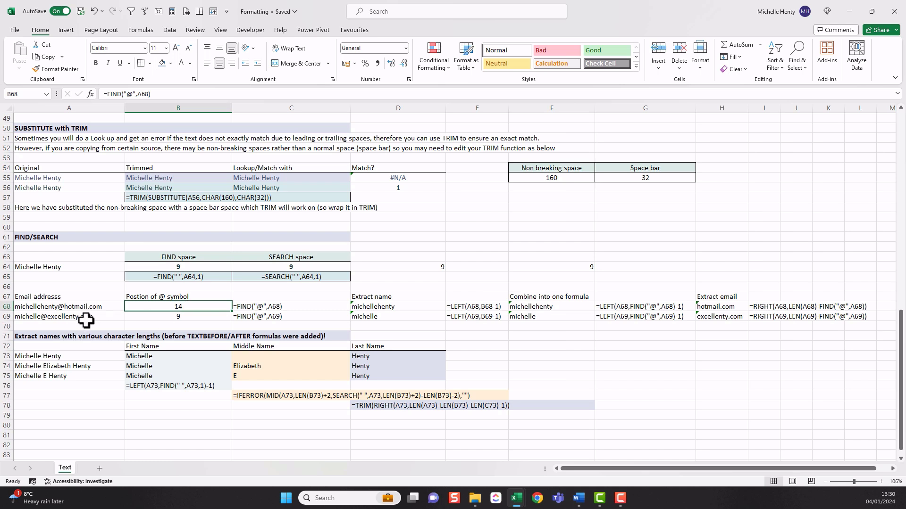
{"action": "left_click", "coordinate": [160, 317]}
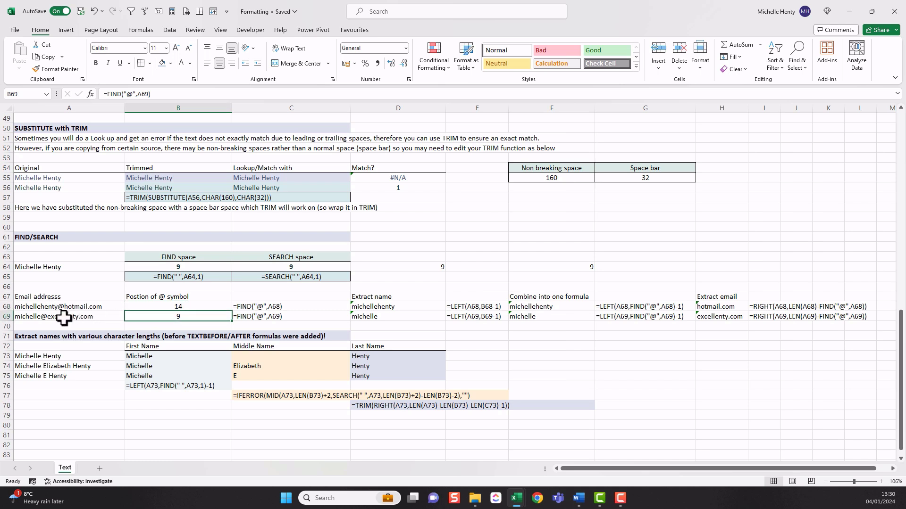
{"action": "left_click", "coordinate": [401, 308]}
{"action": "left_click_drag", "start_coordinate": [401, 308], "coordinate": [401, 319]}
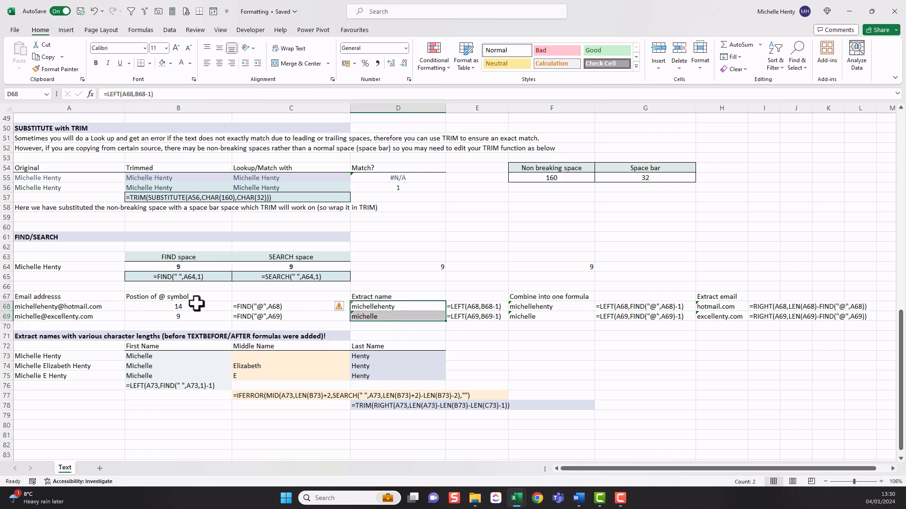
{"action": "left_click", "coordinate": [477, 307]}
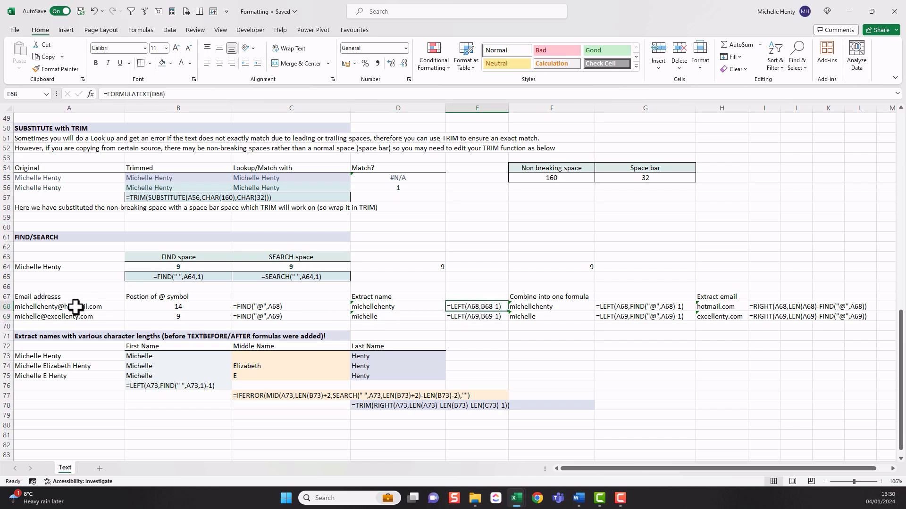
Compare the LEFT formulas in D68:D69, which subtract 1 from the @ position, with the fixed-length LEFT formula in B27
{"action": "double_click", "coordinate": [387, 307]}
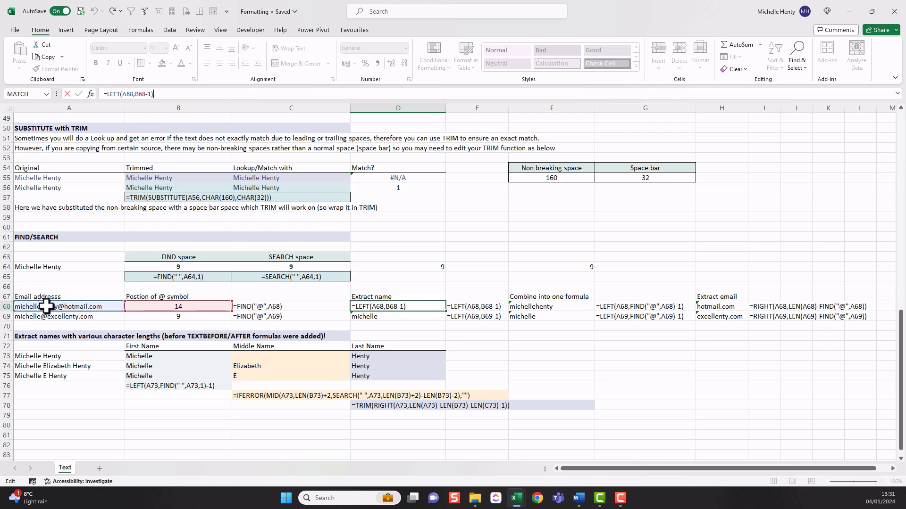
{"action": "key", "text": "Return"}
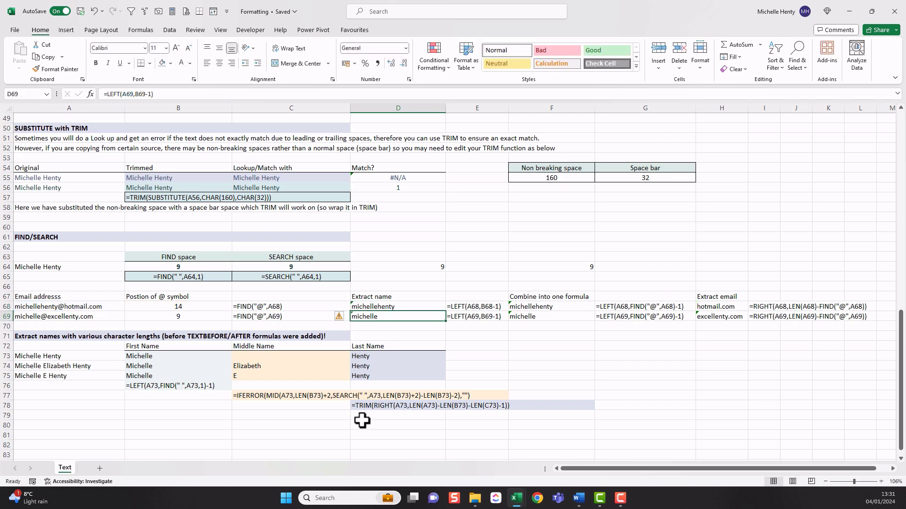
{"action": "left_click", "coordinate": [402, 306]}
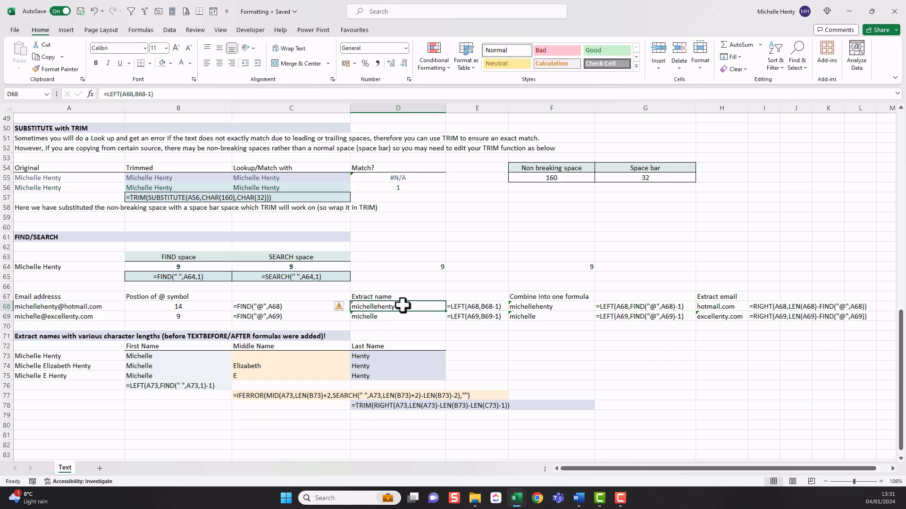
{"action": "left_click", "coordinate": [405, 317]}
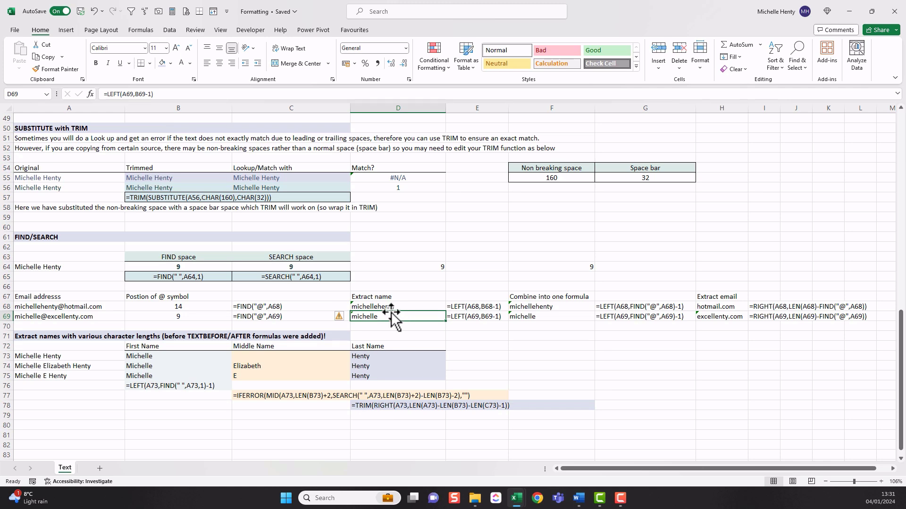
{"action": "scroll", "coordinate": [390, 314], "scroll_direction": "up", "scroll_amount": 16}
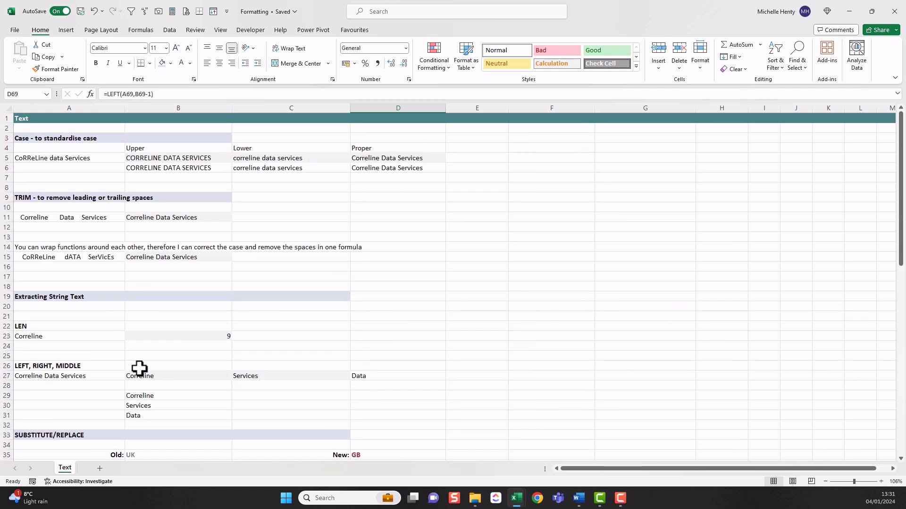
{"action": "left_click", "coordinate": [146, 378]}
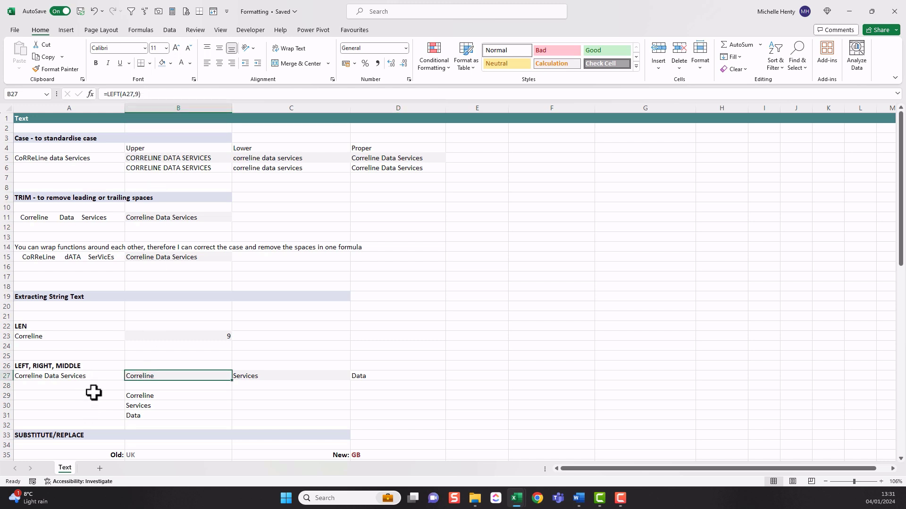
Inspect how the LEFT formula in D68 uses the email address in A68 and the FIND formula in B68
{"action": "scroll", "coordinate": [236, 391], "scroll_direction": "down", "scroll_amount": 12}
{"action": "scroll", "coordinate": [236, 391], "scroll_direction": "down", "scroll_amount": 3}
{"action": "left_click", "coordinate": [302, 336]}
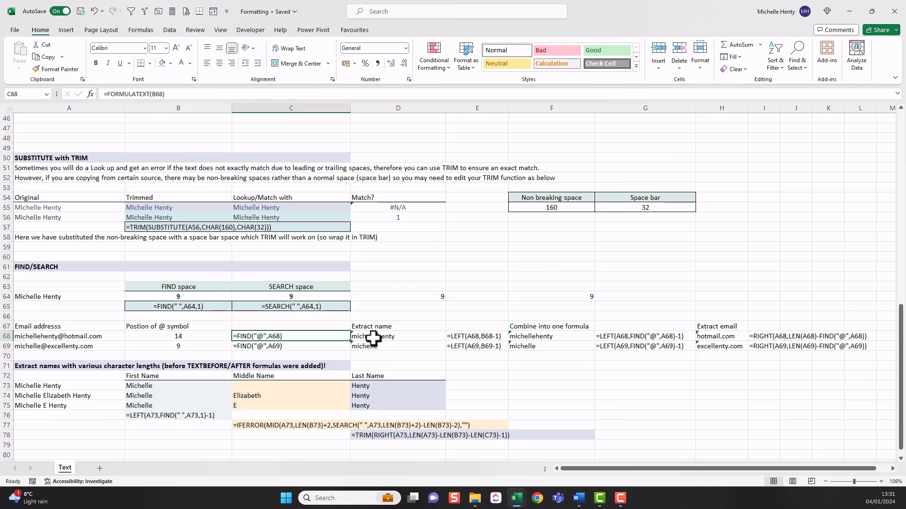
{"action": "left_click", "coordinate": [372, 337]}
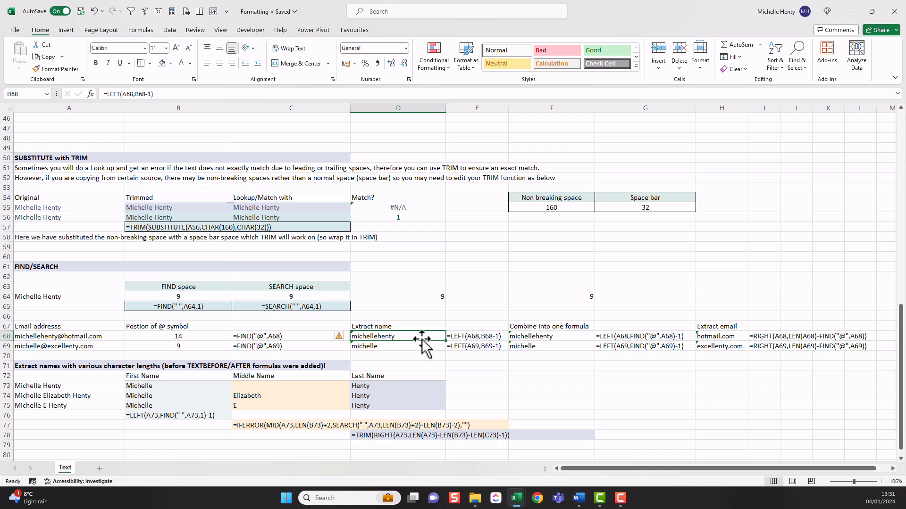
{"action": "left_click", "coordinate": [189, 338]}
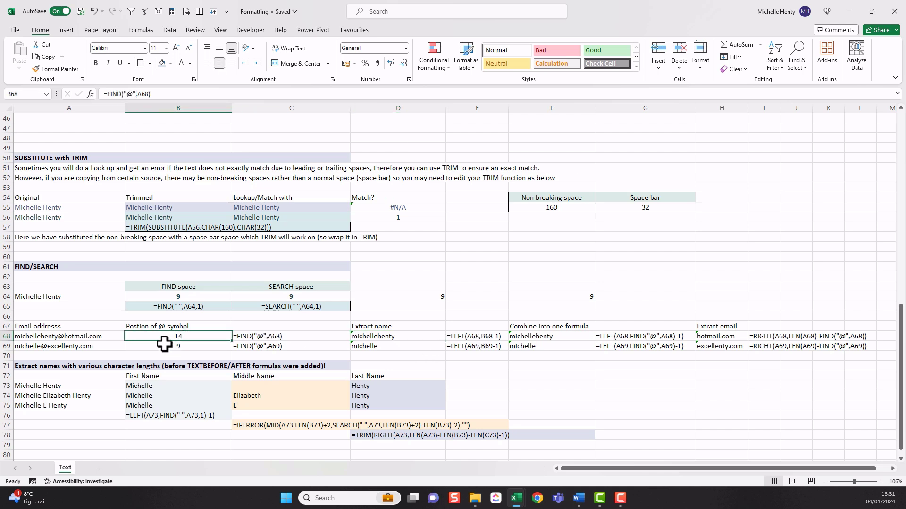
{"action": "left_click", "coordinate": [431, 337]}
{"action": "left_click", "coordinate": [122, 93]}
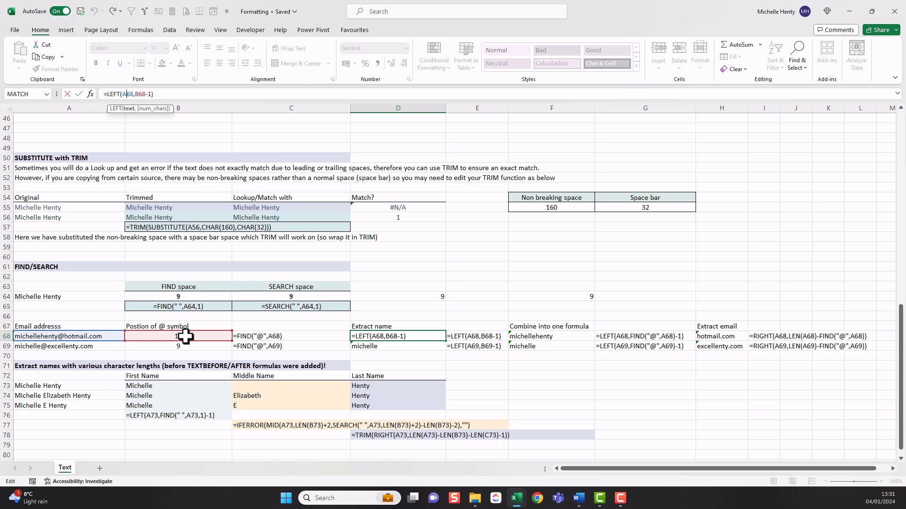
Examine the combined LEFT and FIND formula shown in G68 and the RIGHT, LEN and FIND formulas in H68:H69 with their source cells
{"action": "left_click", "coordinate": [621, 338]}
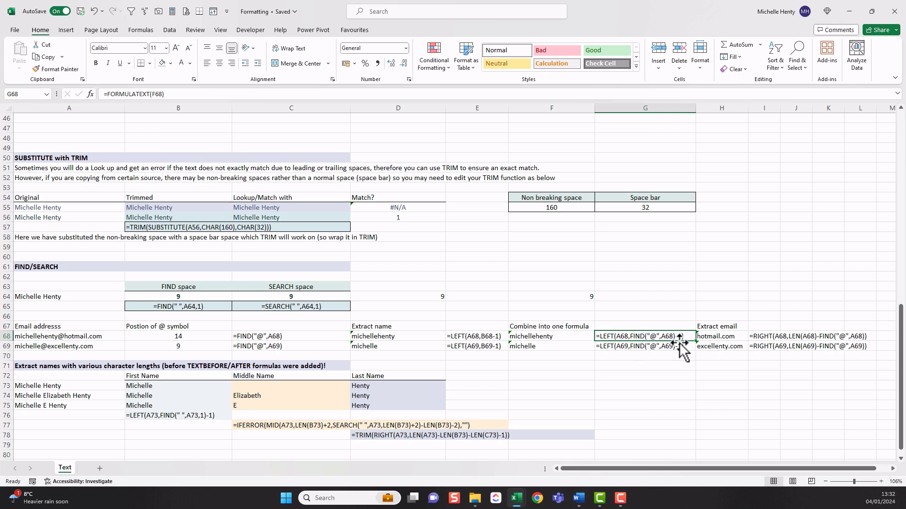
{"action": "left_click", "coordinate": [735, 337]}
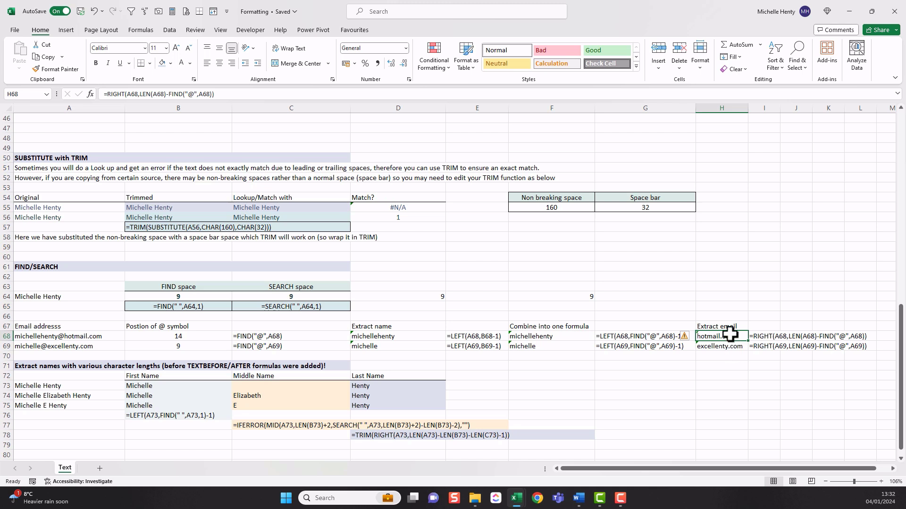
{"action": "left_click", "coordinate": [735, 348]}
{"action": "left_click", "coordinate": [733, 335]}
{"action": "left_click", "coordinate": [51, 337]}
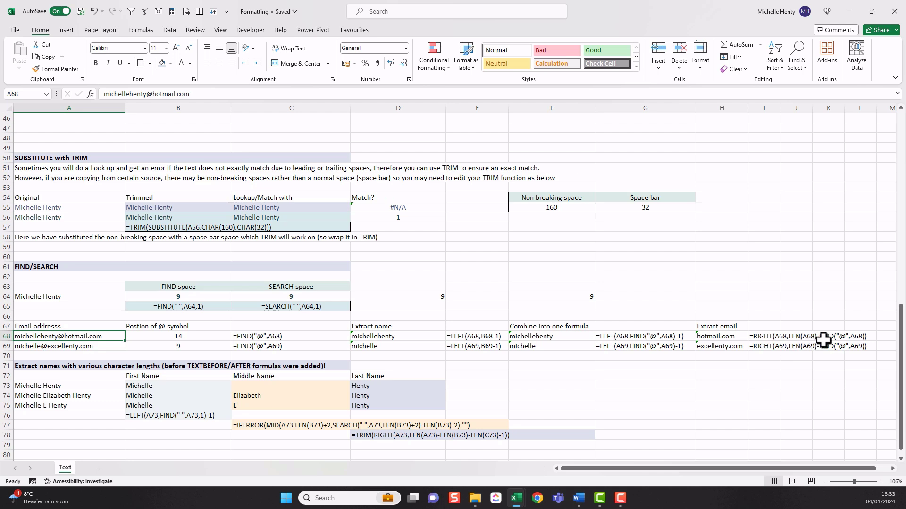
{"action": "left_click", "coordinate": [170, 337]}
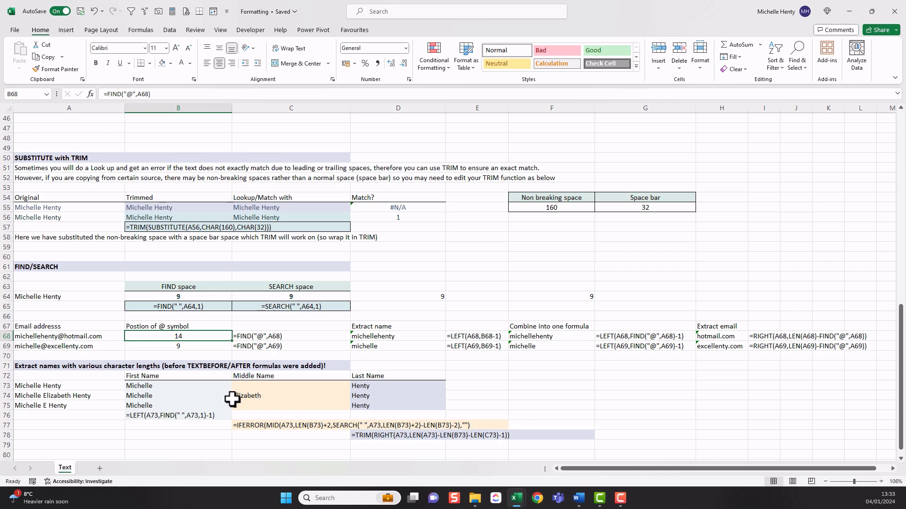
{"action": "left_click", "coordinate": [98, 337]}
{"action": "left_click", "coordinate": [181, 338]}
{"action": "left_click", "coordinate": [406, 309]}
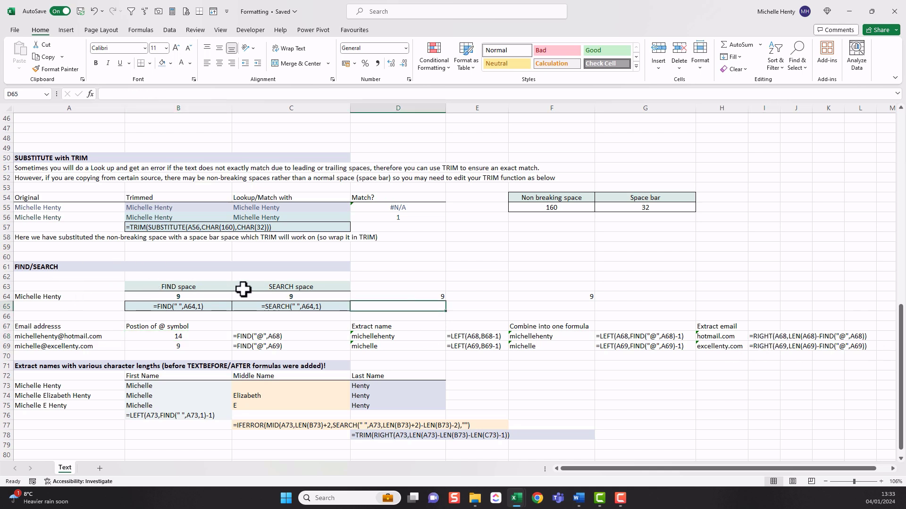
{"action": "left_click", "coordinate": [311, 327]}
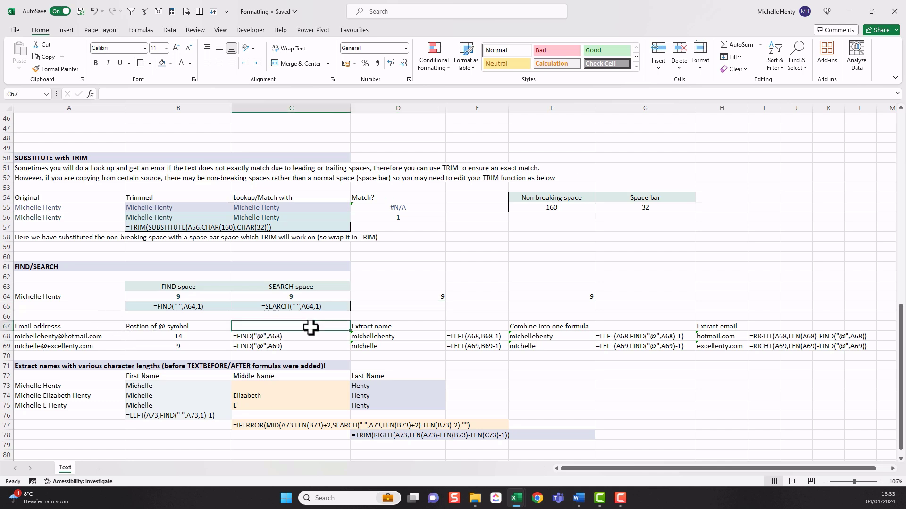